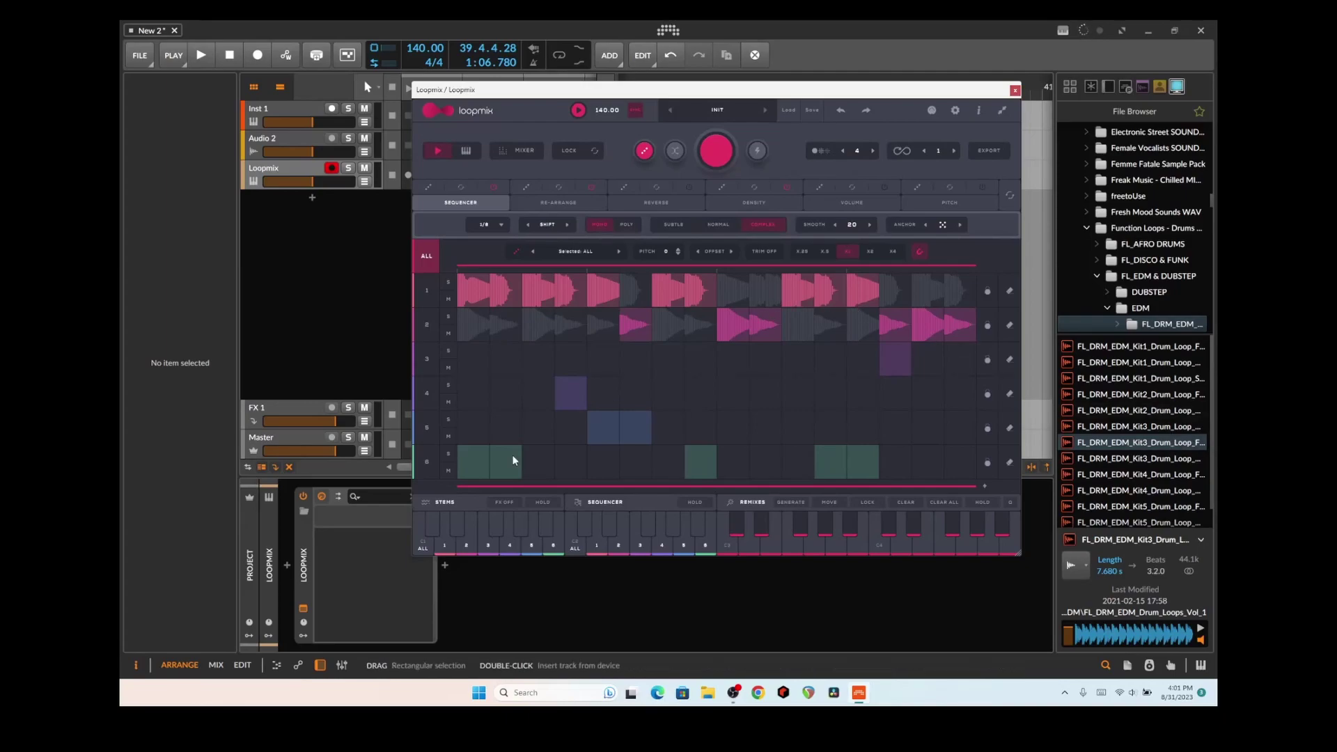
click(447, 547)
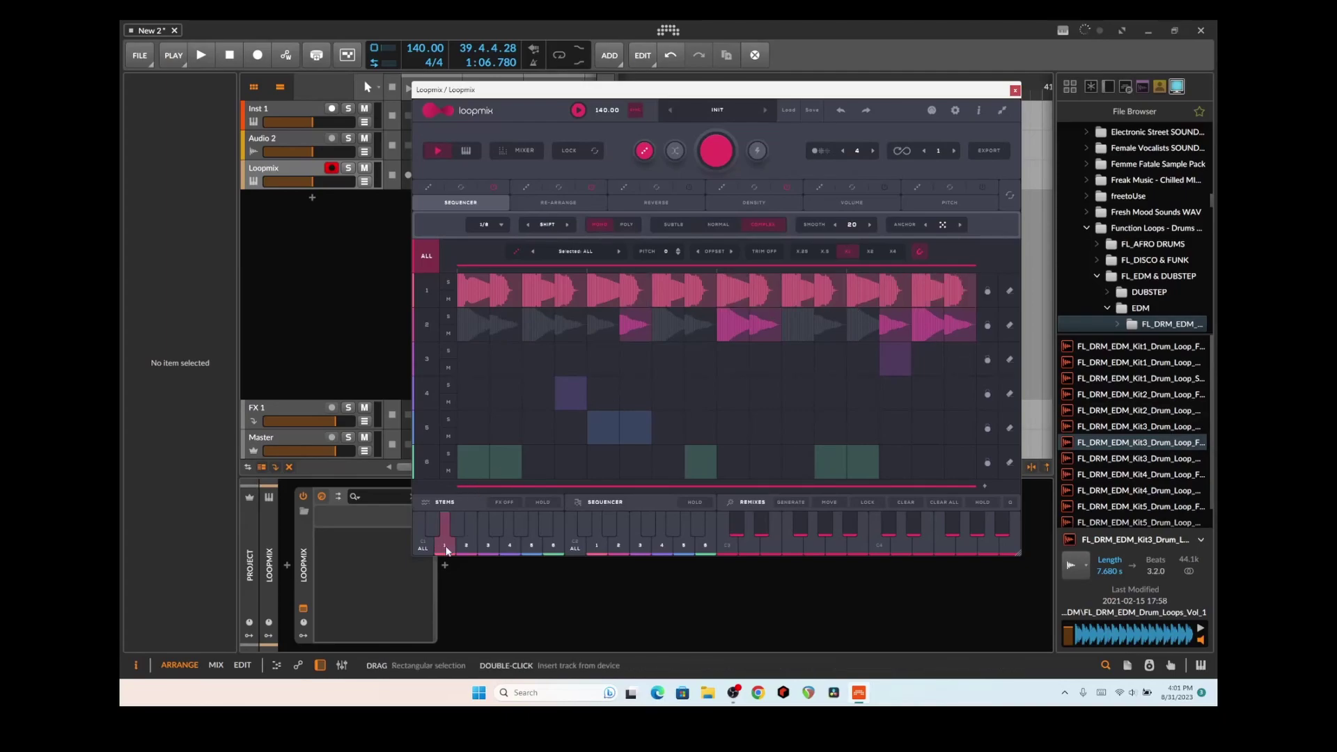
key(space)
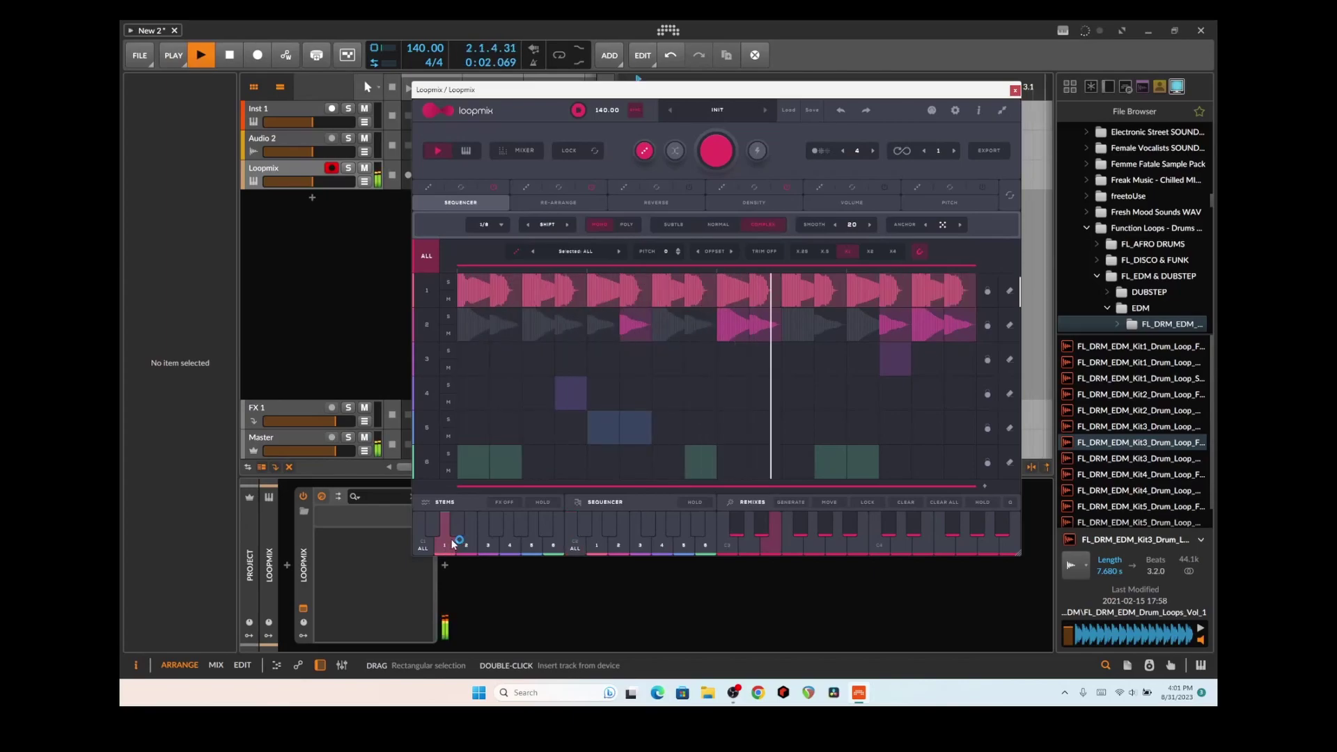
click(466, 547)
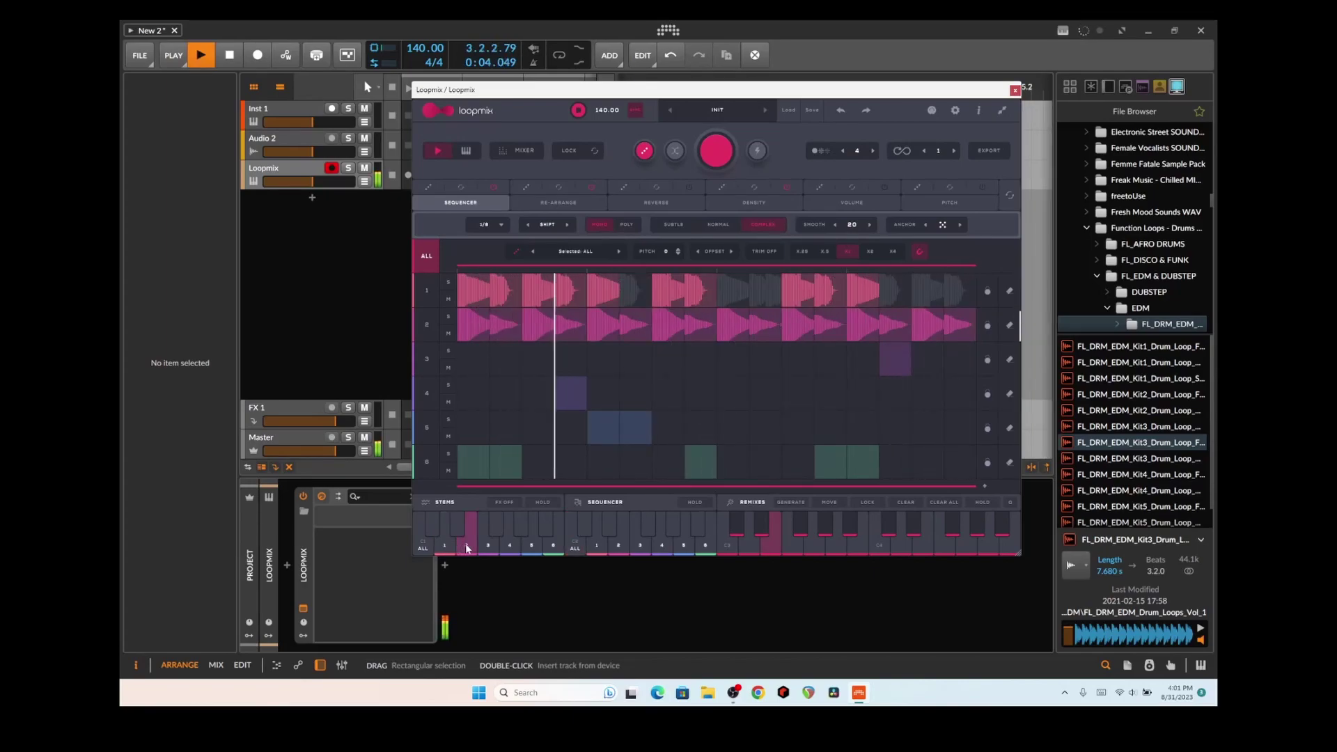
click(449, 544)
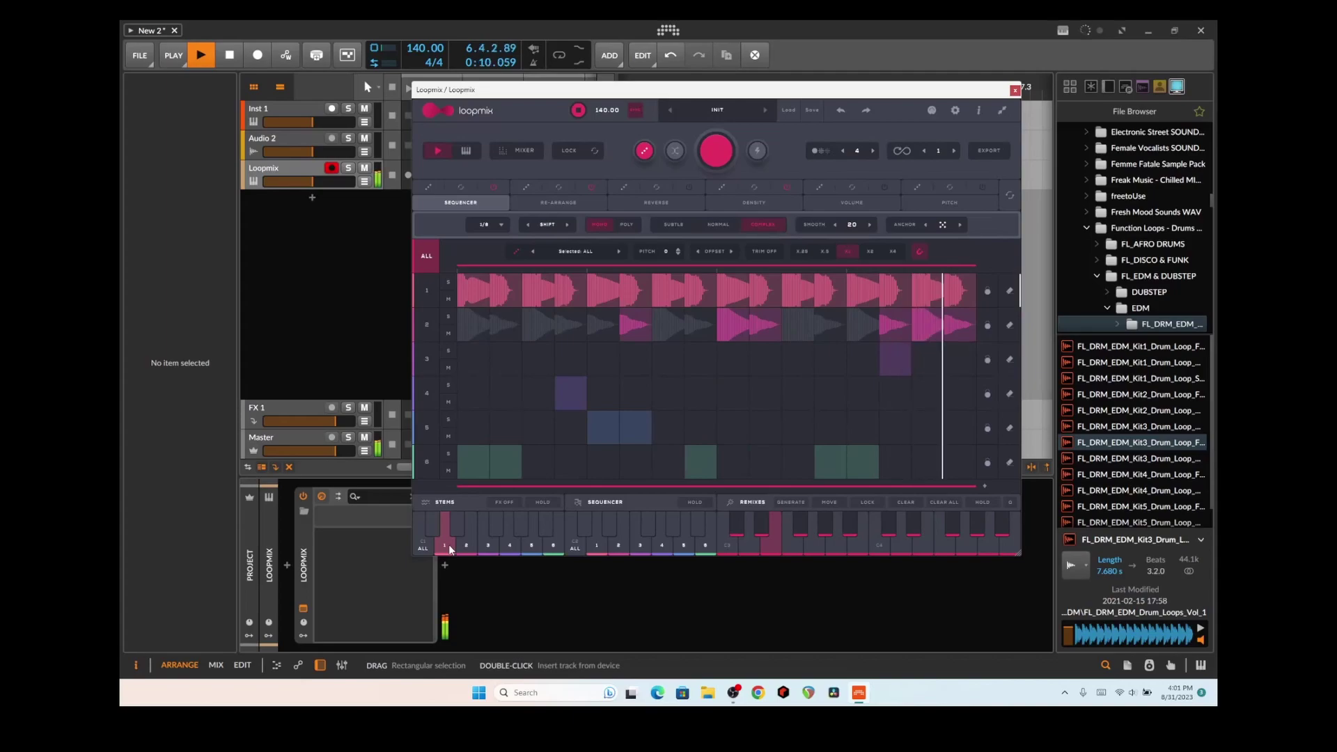
key(space)
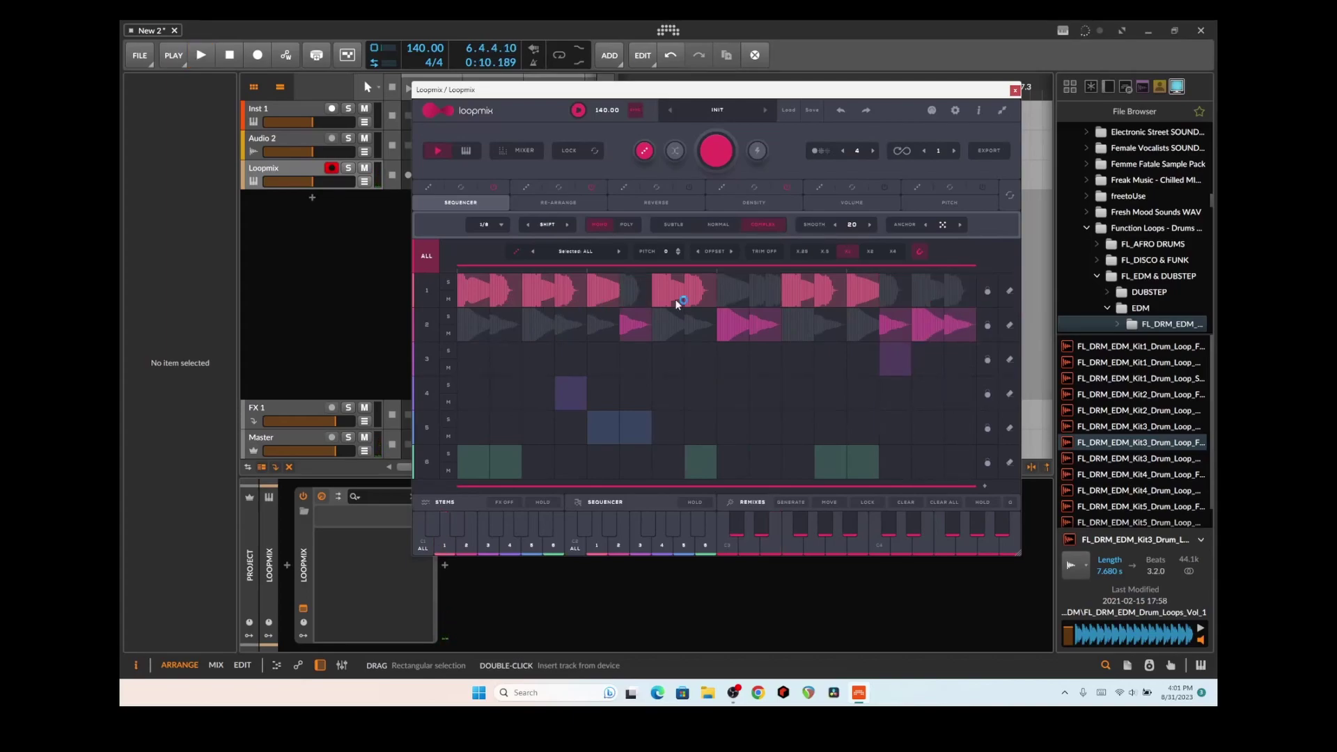
click(451, 550)
click(1184, 394)
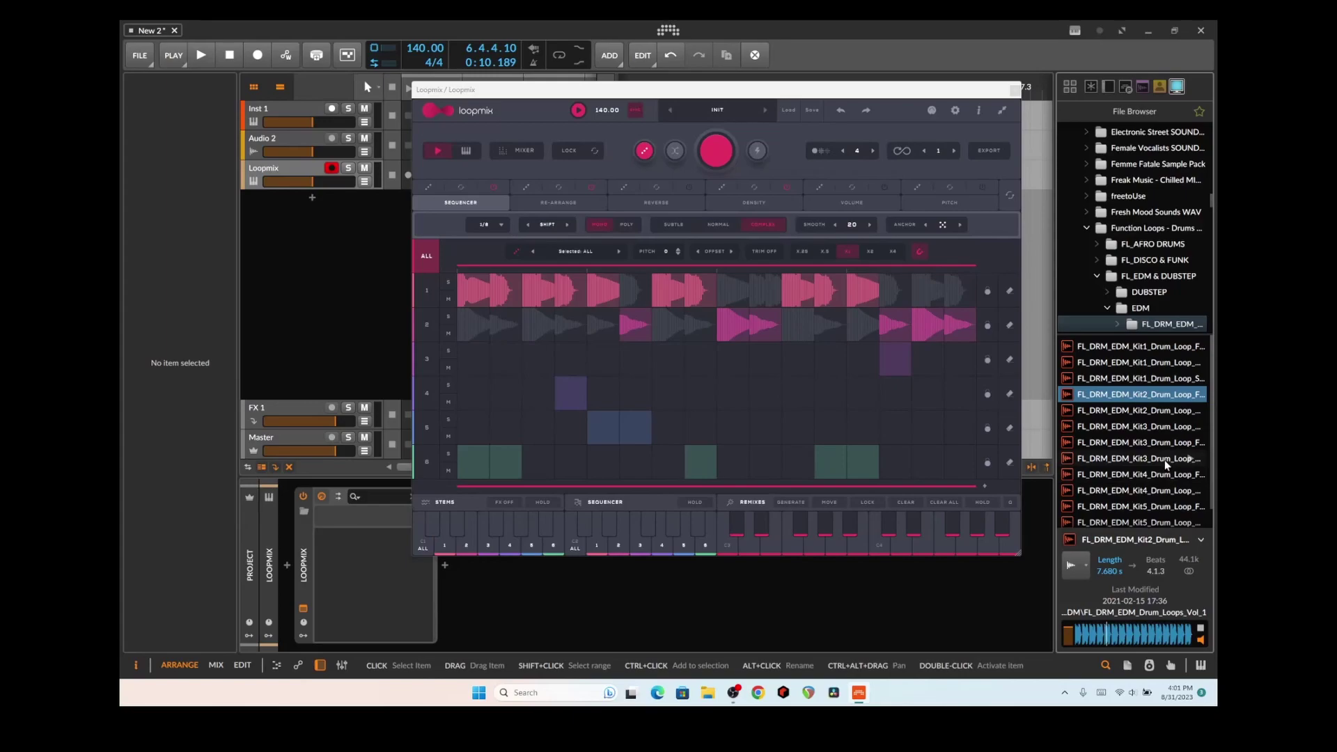
click(1159, 426)
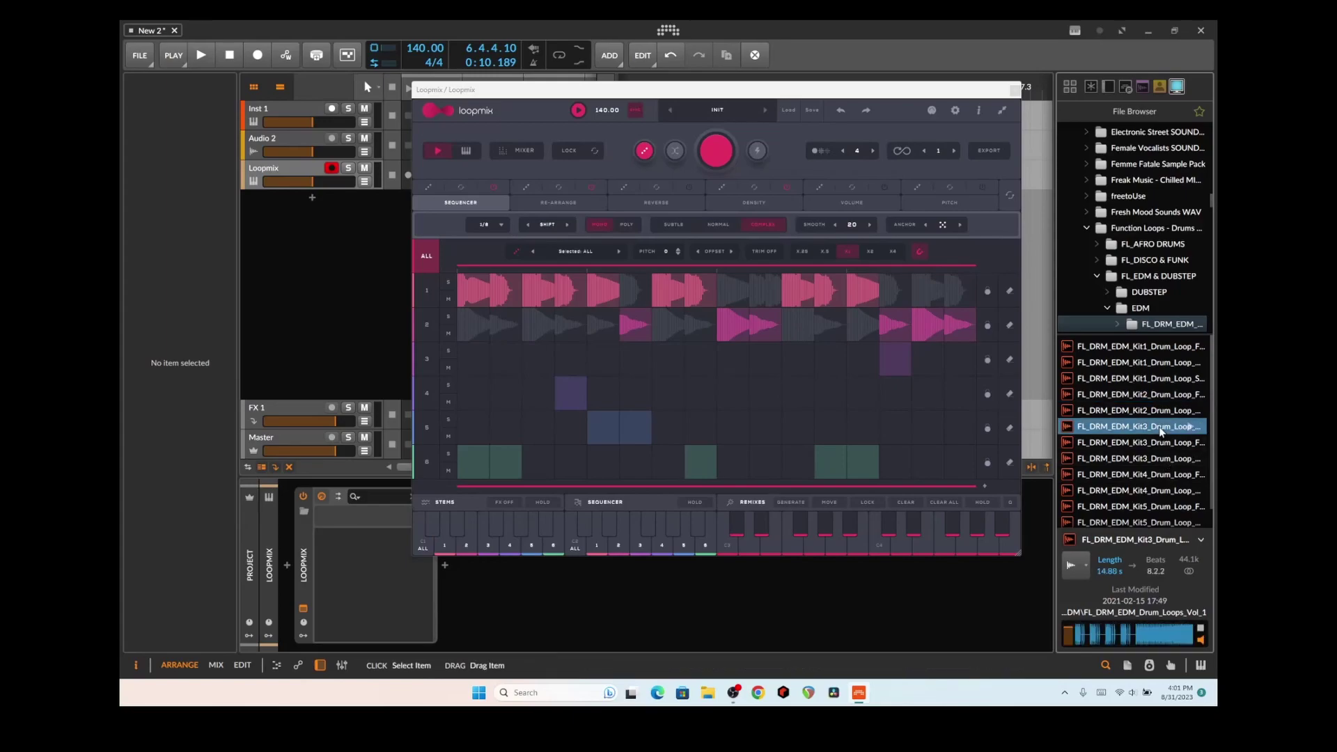
click(1158, 444)
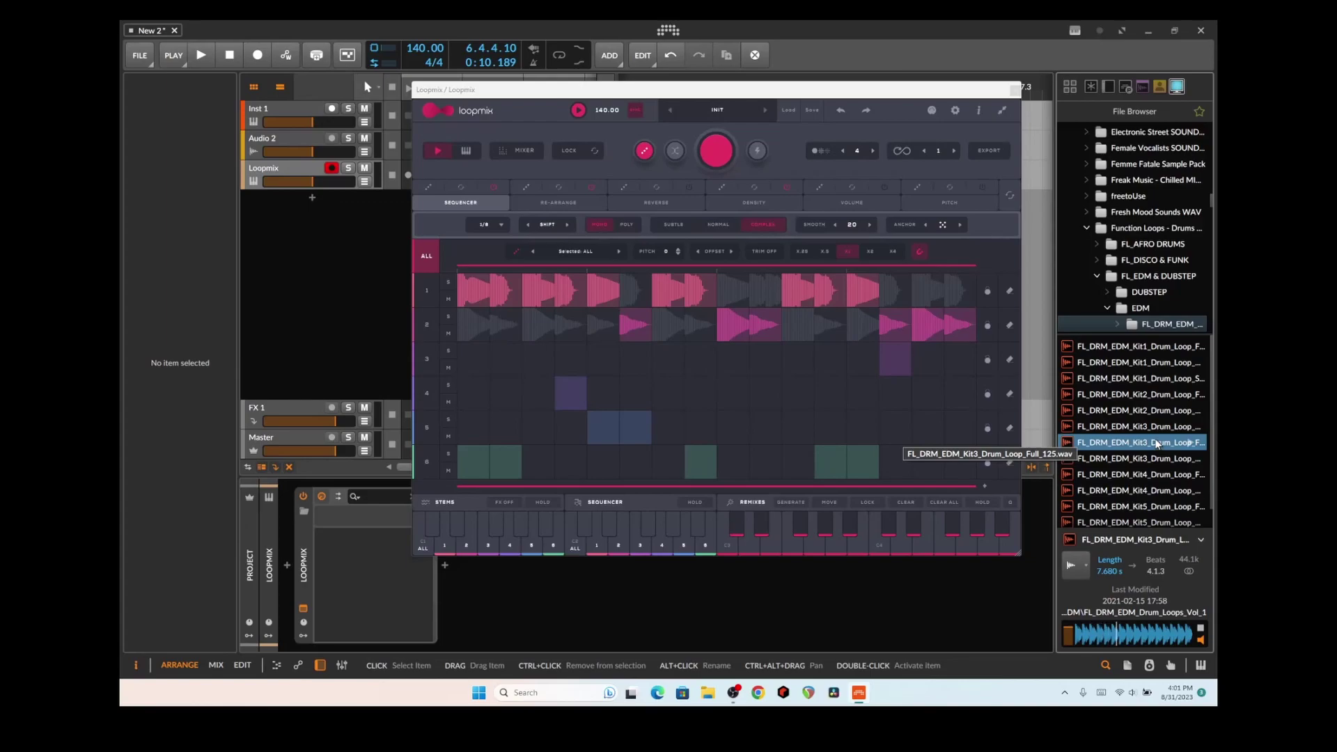
key(space)
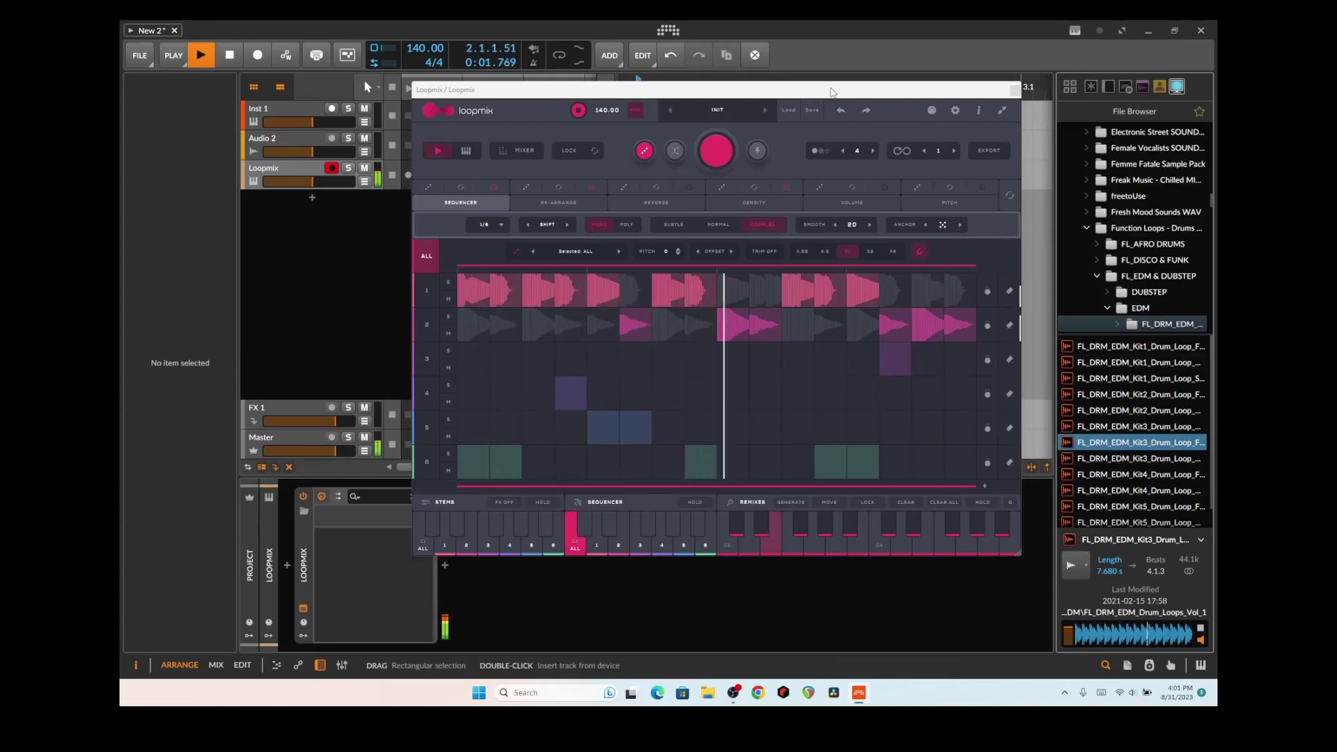
key(space)
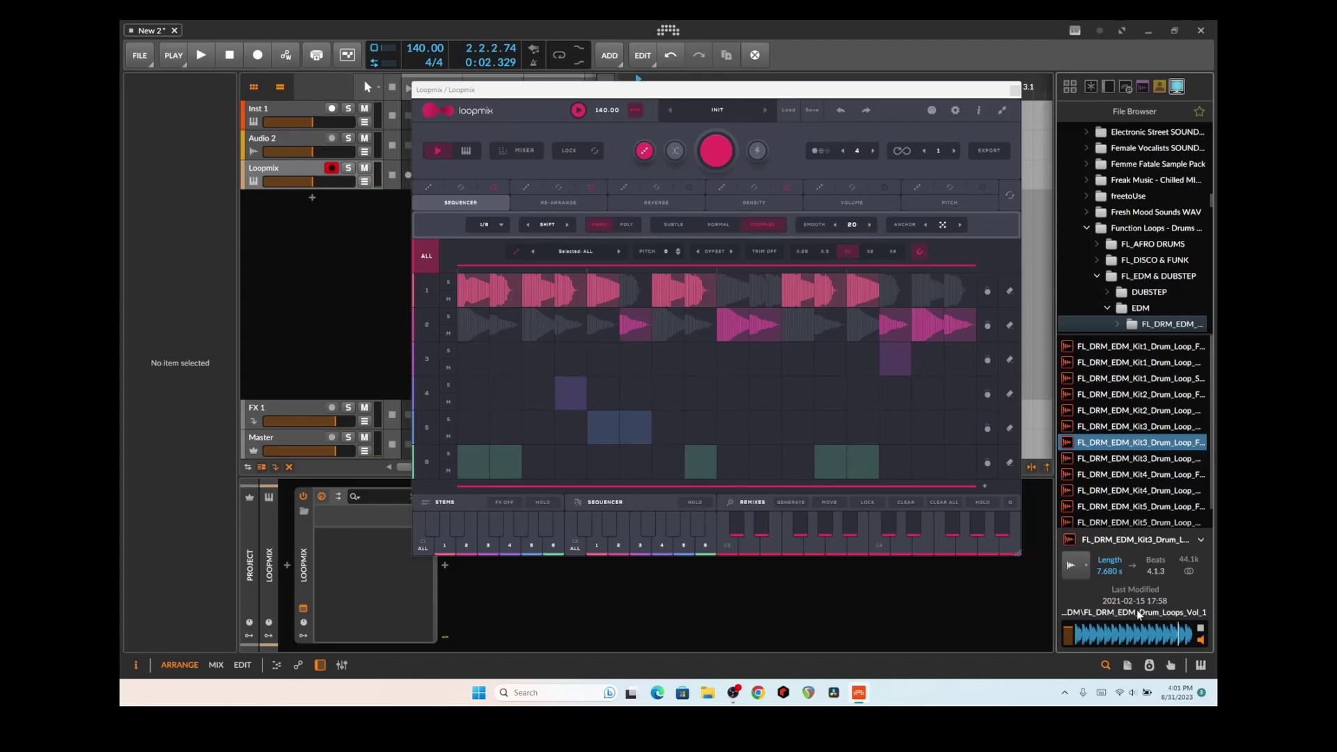
- Load Kit4_Drum_Loop_Full_126.wav from the Browser into Loopmix lane 3
click(1140, 478)
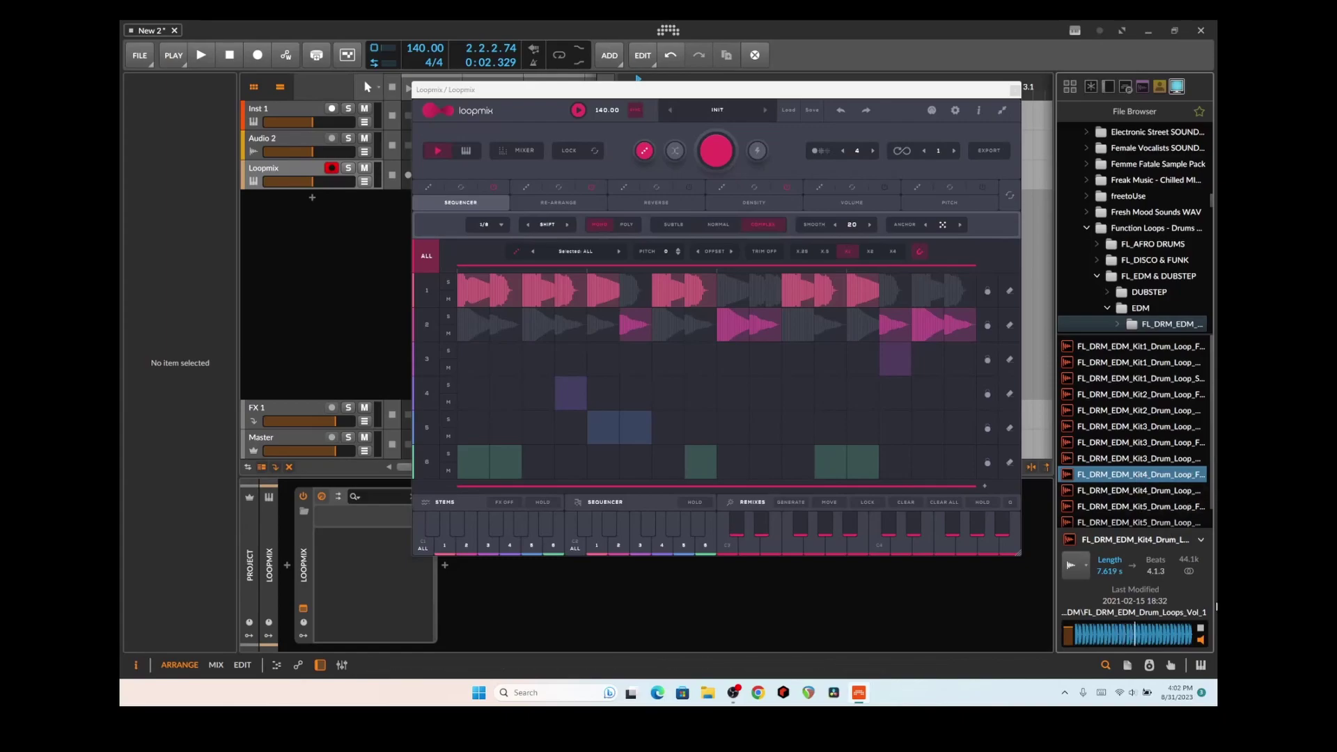
drag(1140, 474, 750, 374)
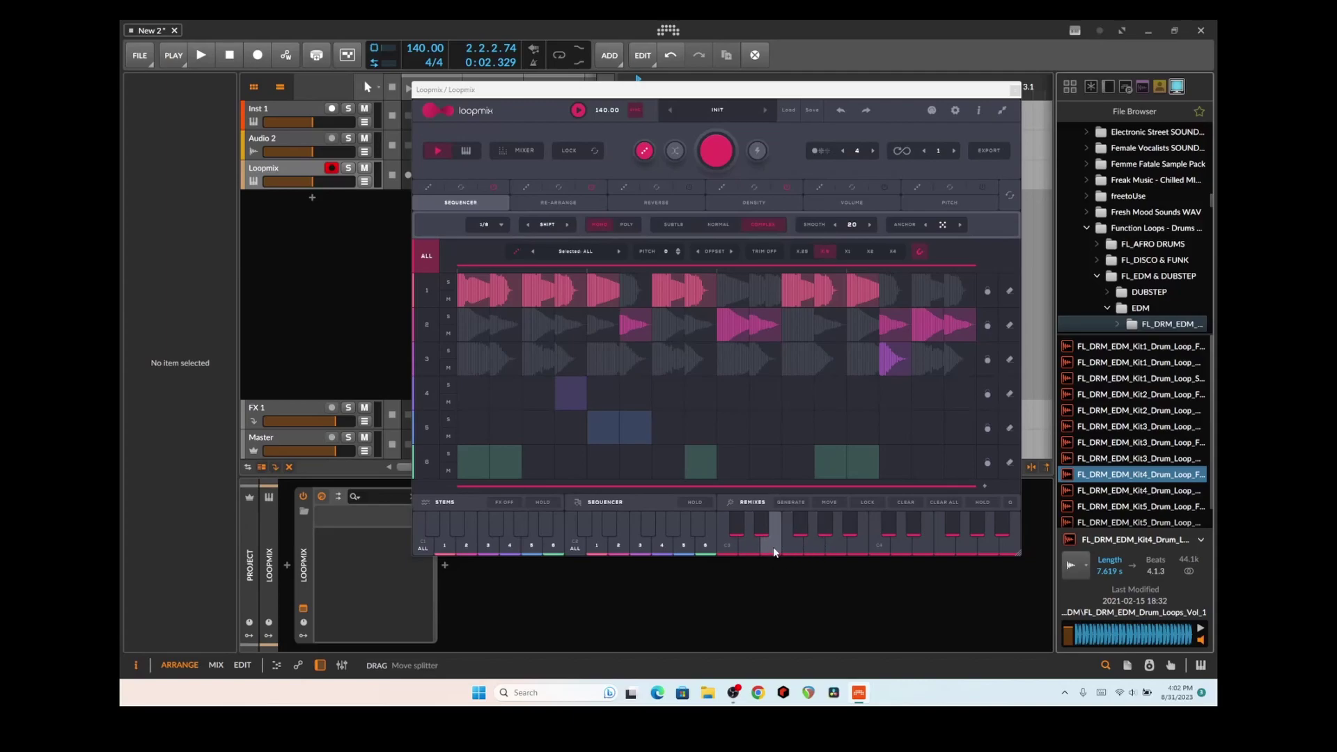
- Cycle through several Remix variations of the three lanes' slice patterns
click(748, 547)
click(803, 543)
click(857, 550)
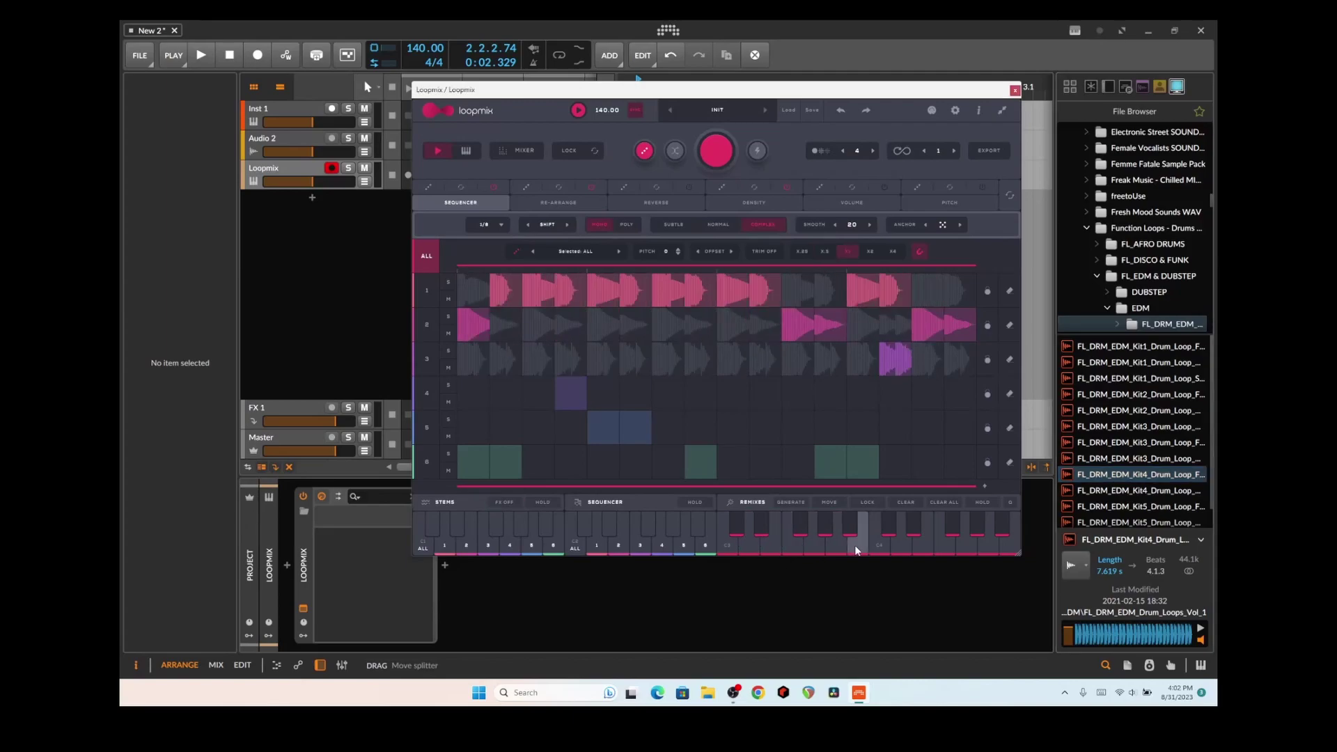
click(787, 552)
click(781, 553)
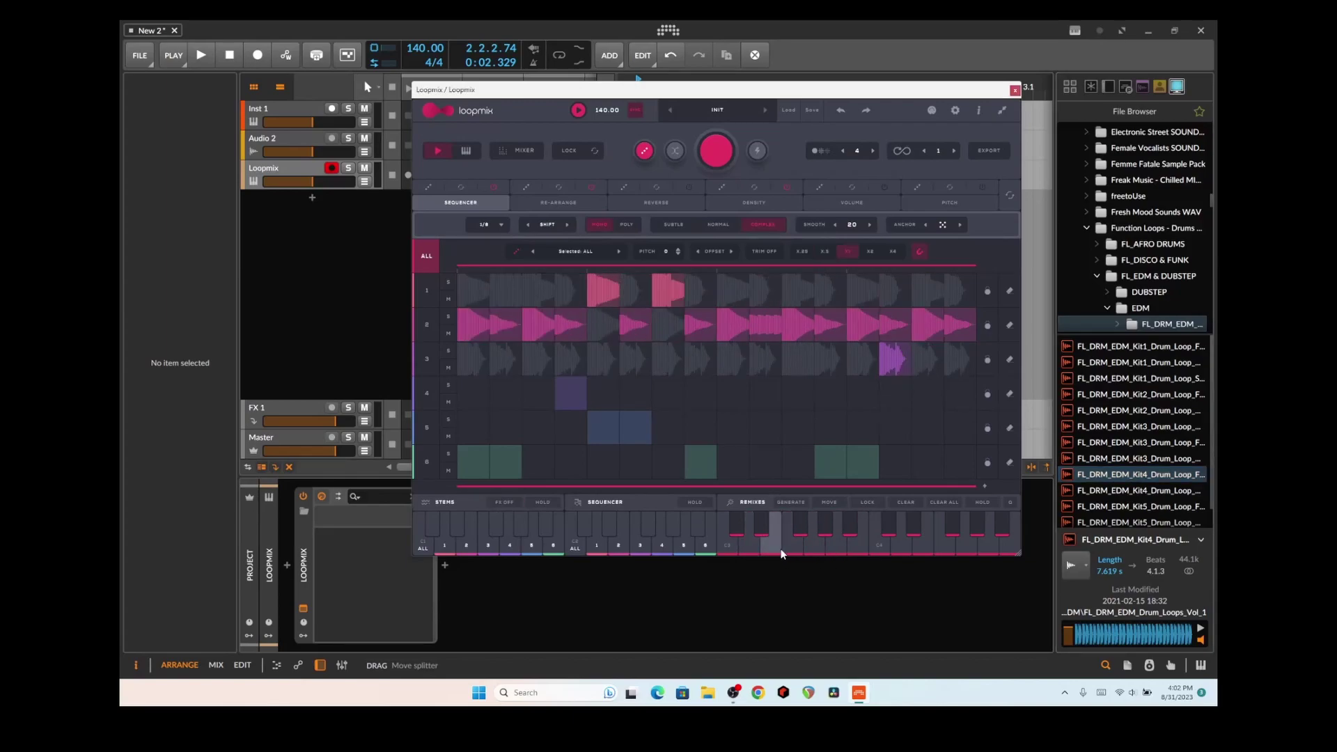
click(845, 547)
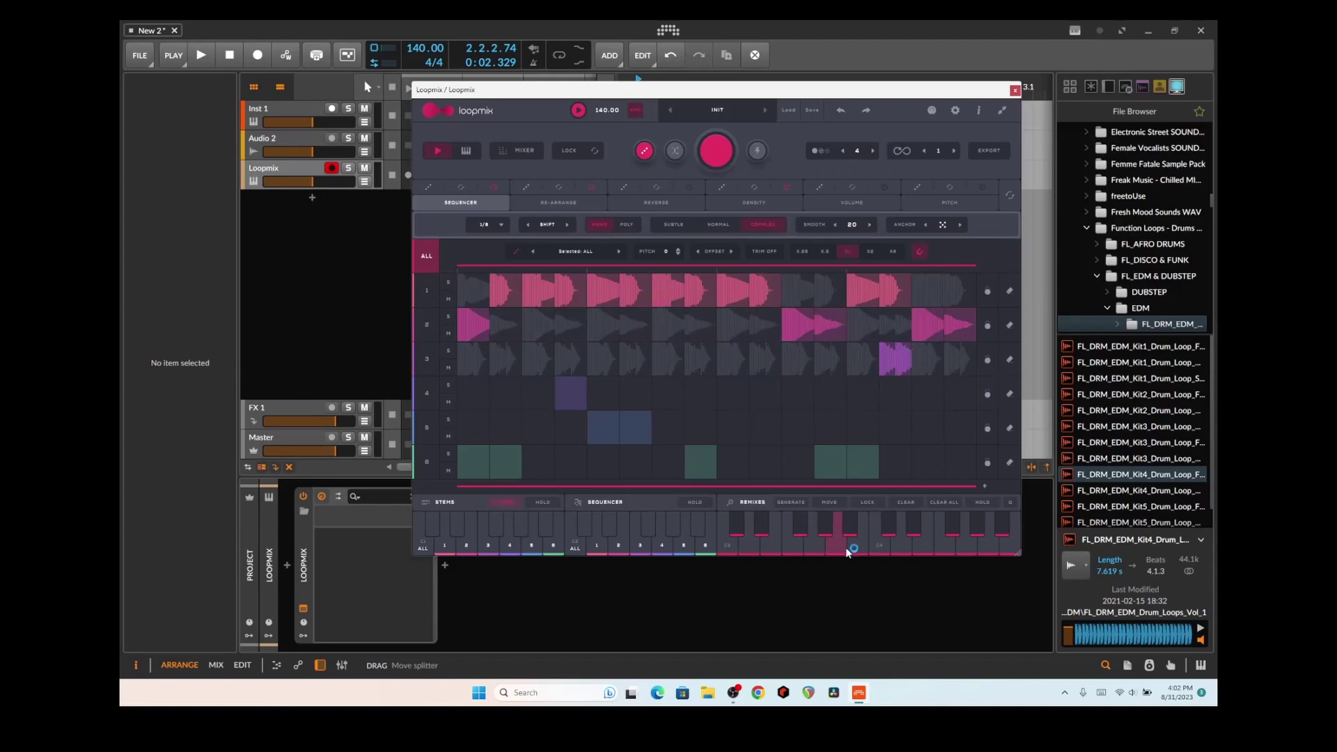
- Generate fresh random slice patterns and start playback to hear them
click(718, 159)
click(718, 159)
click(718, 159)
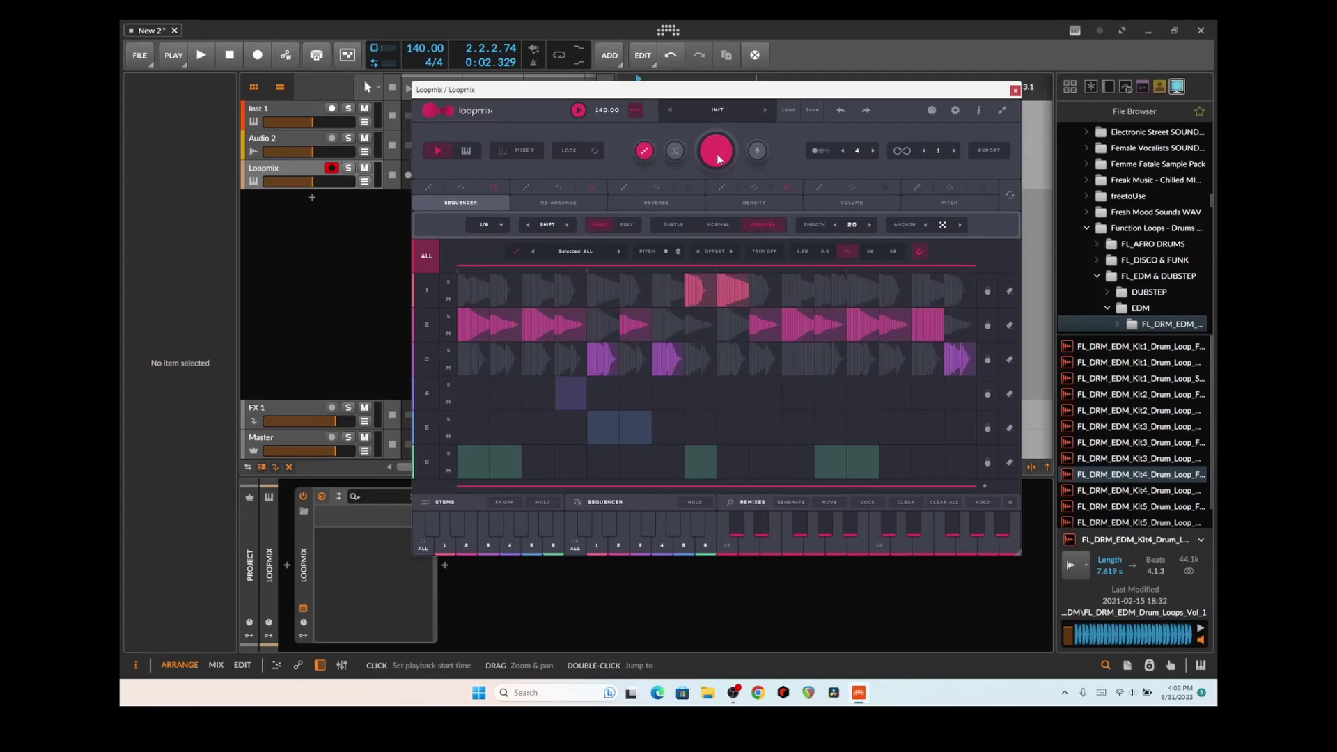
key(space)
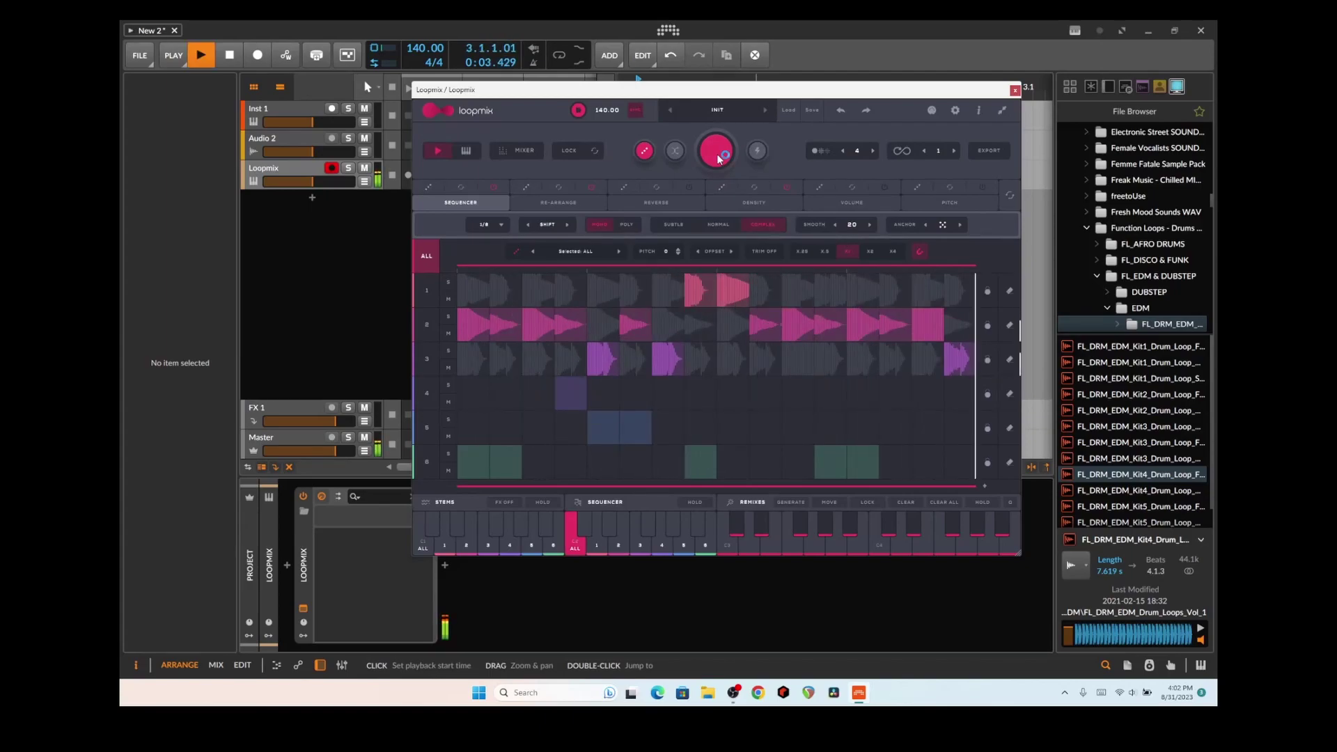
click(718, 158)
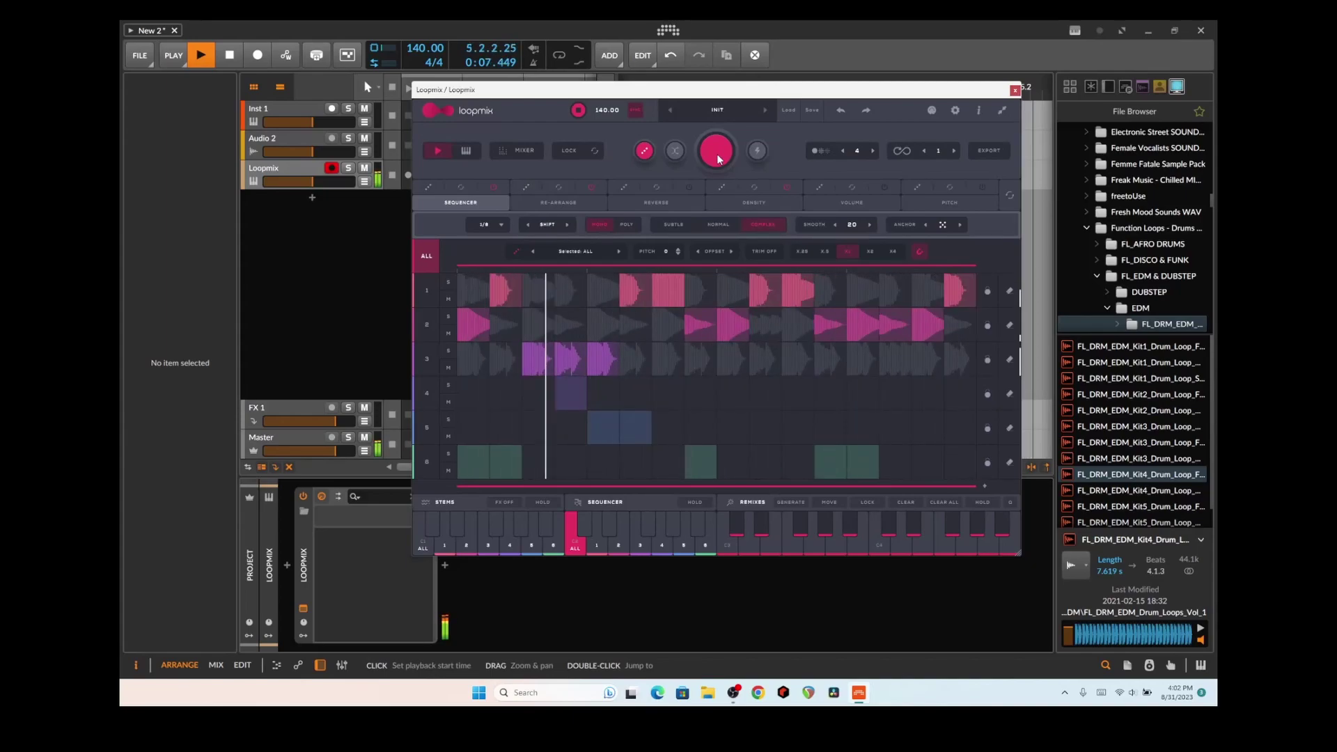
- Try more remix variations while playing, then stop playback and scroll the Browser down
click(795, 550)
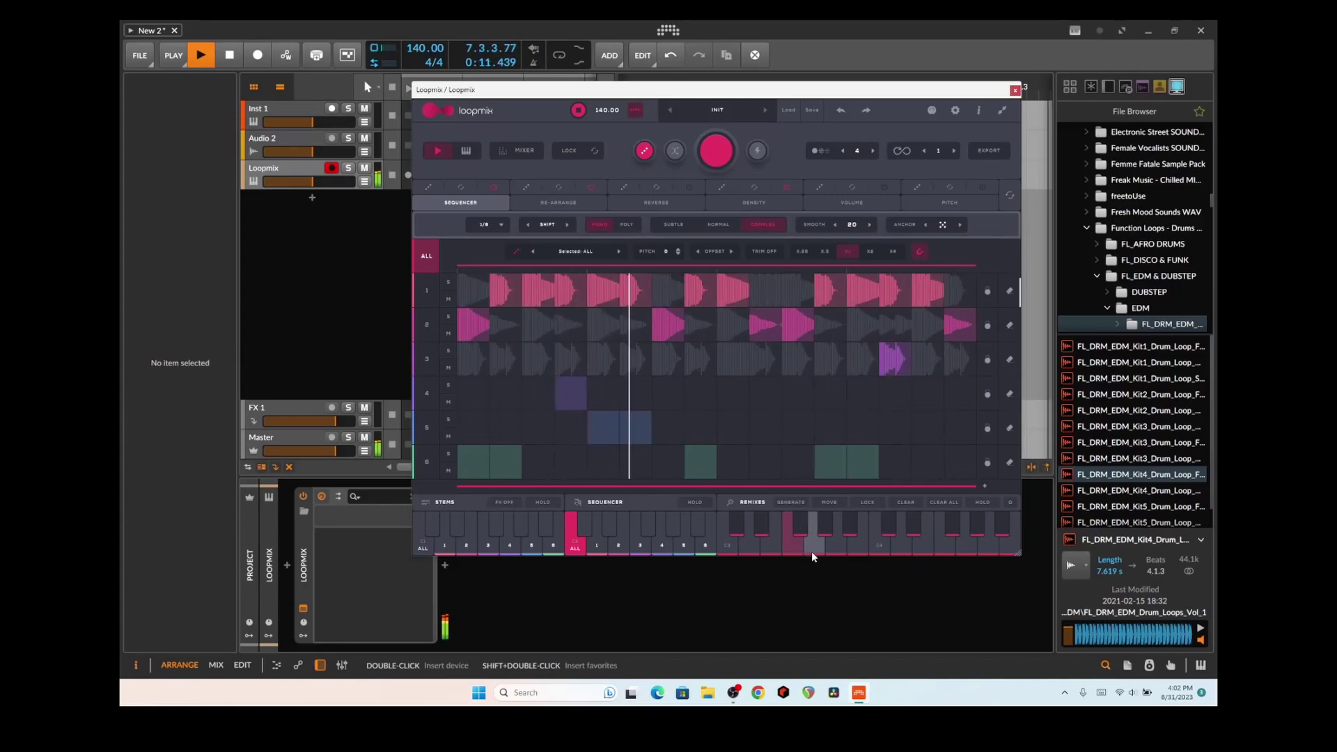
click(862, 550)
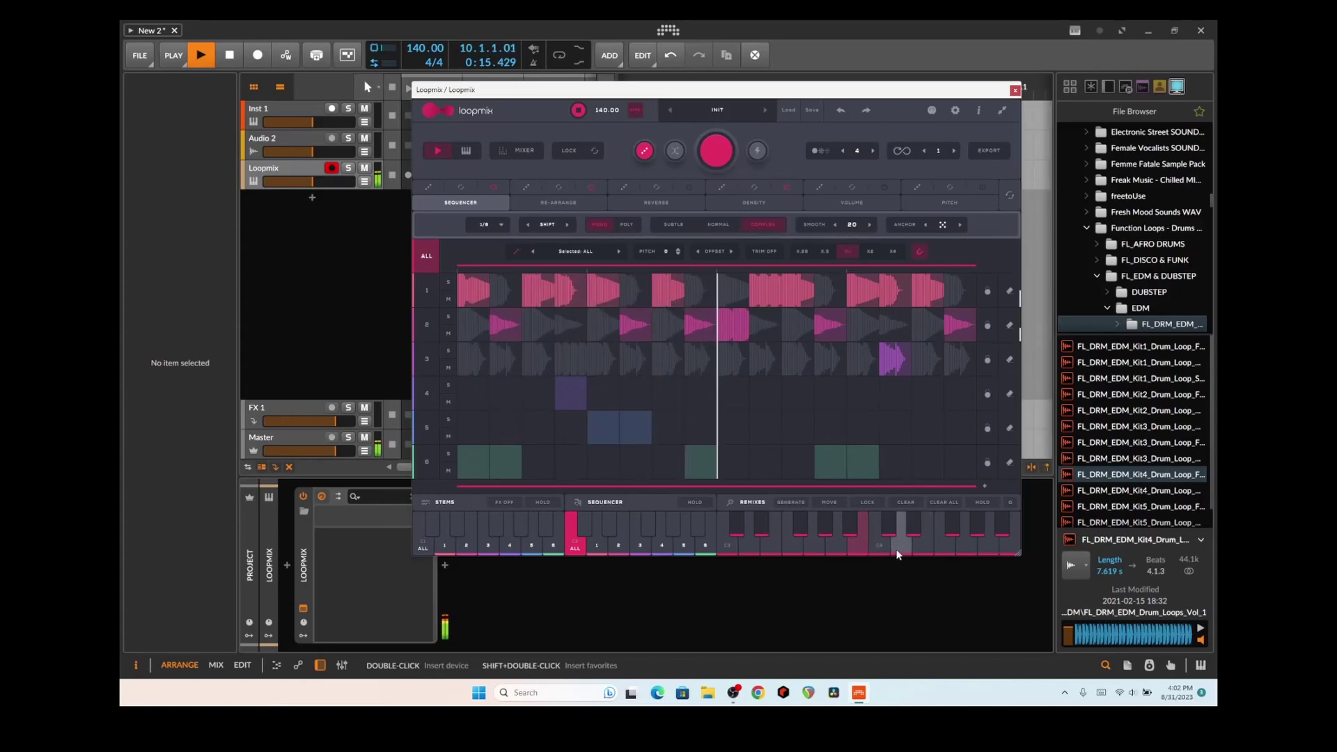
click(898, 551)
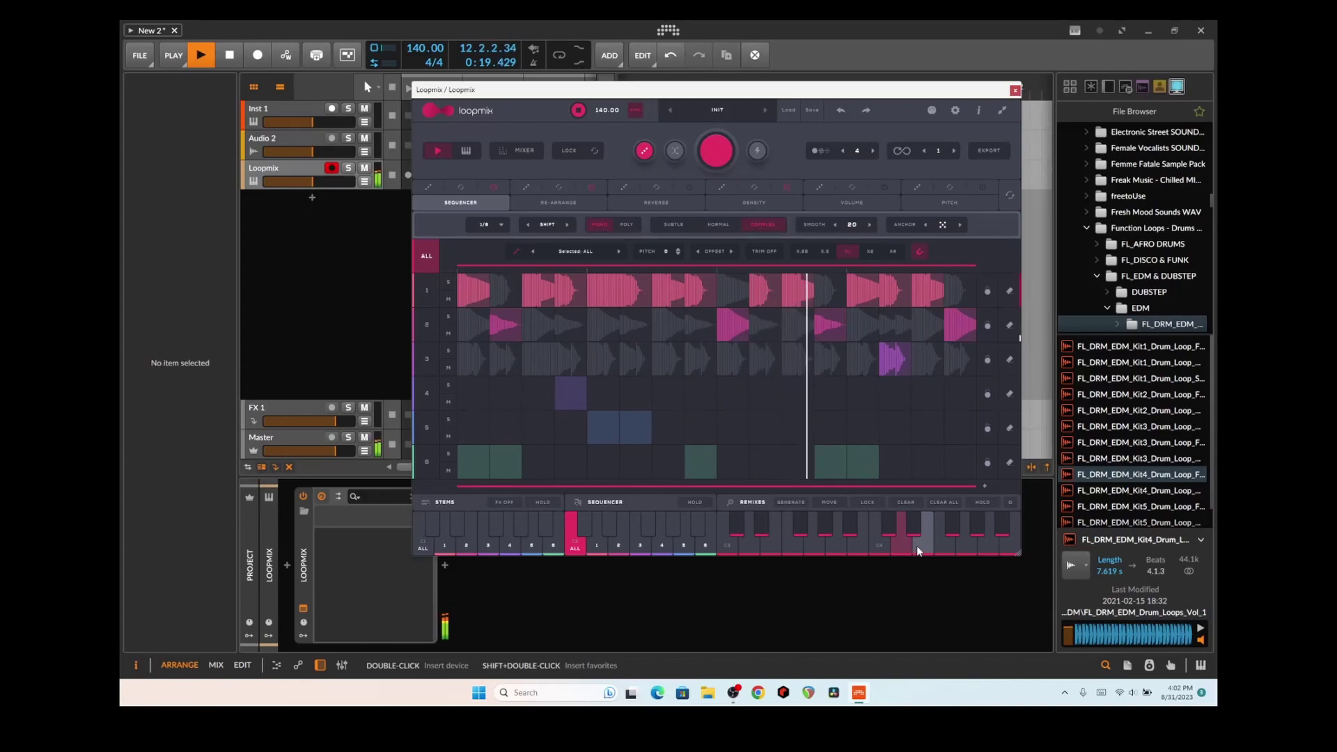
click(790, 501)
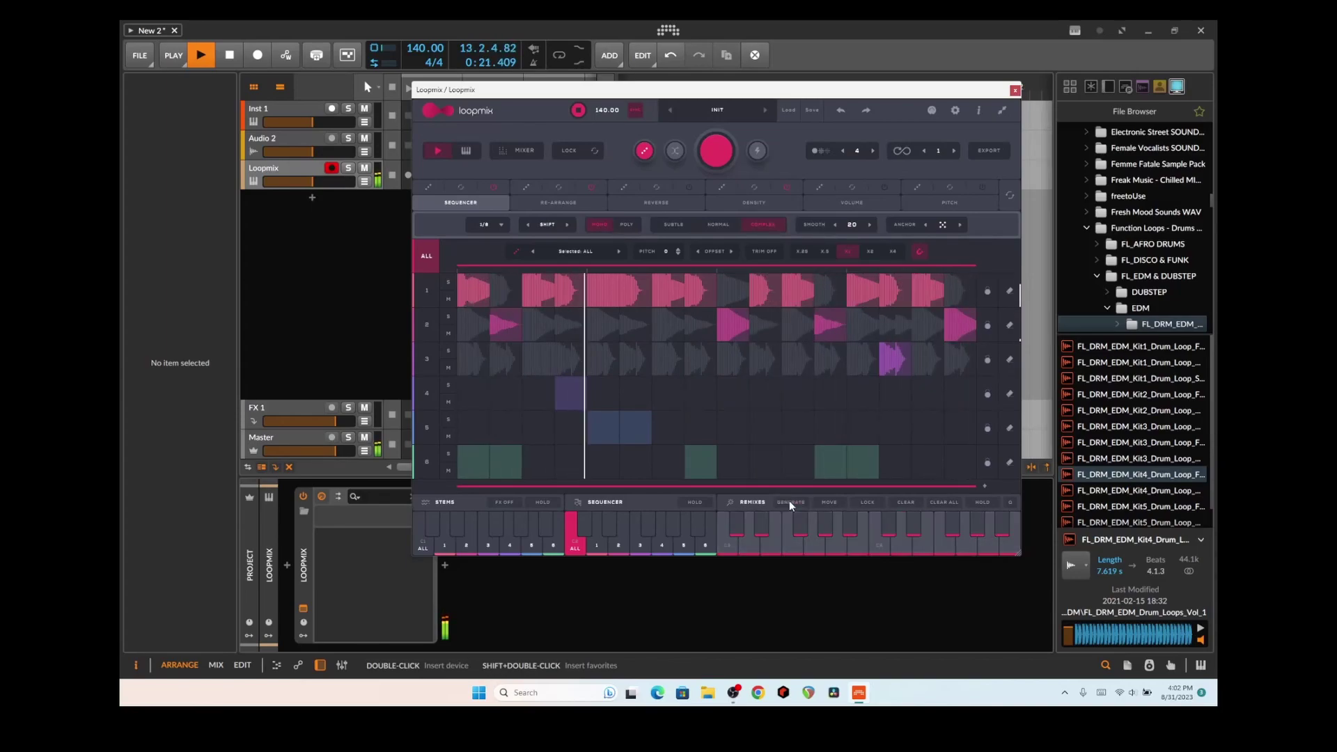
click(817, 544)
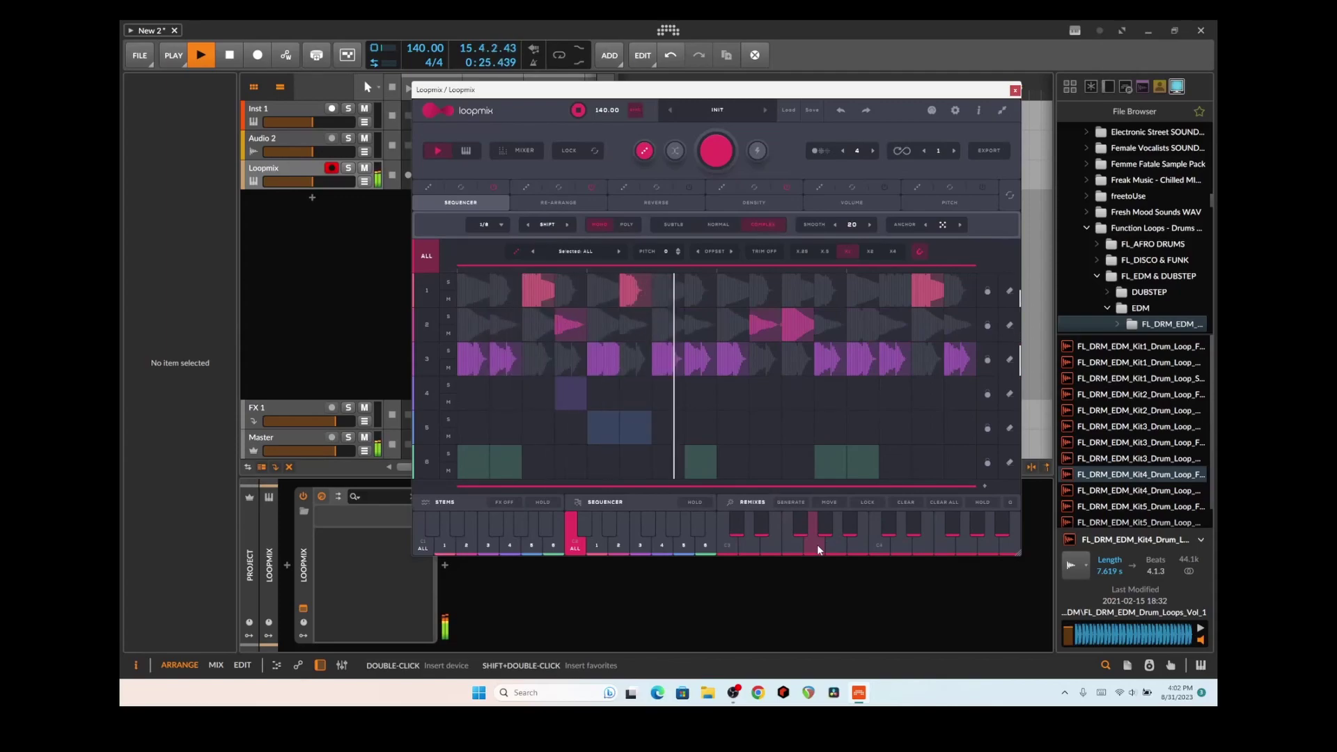
key(space)
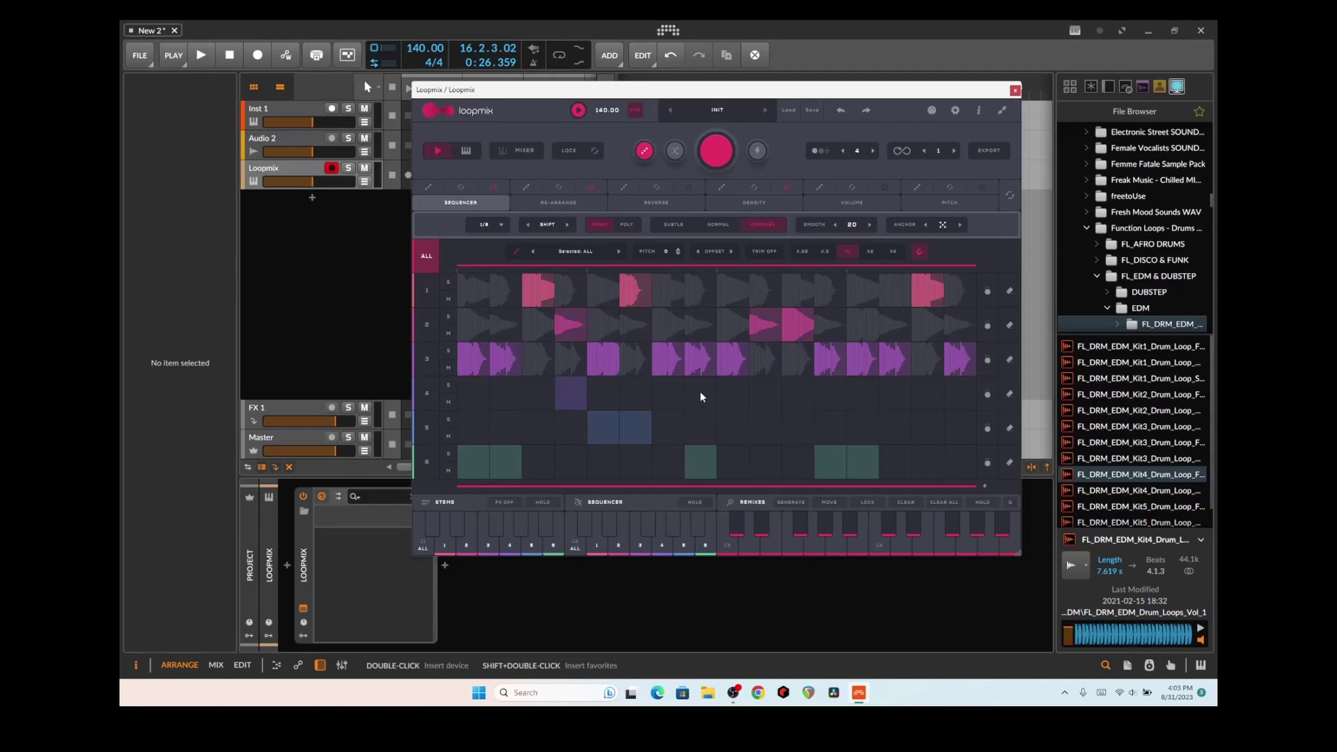
scroll(1158, 472, down, 1)
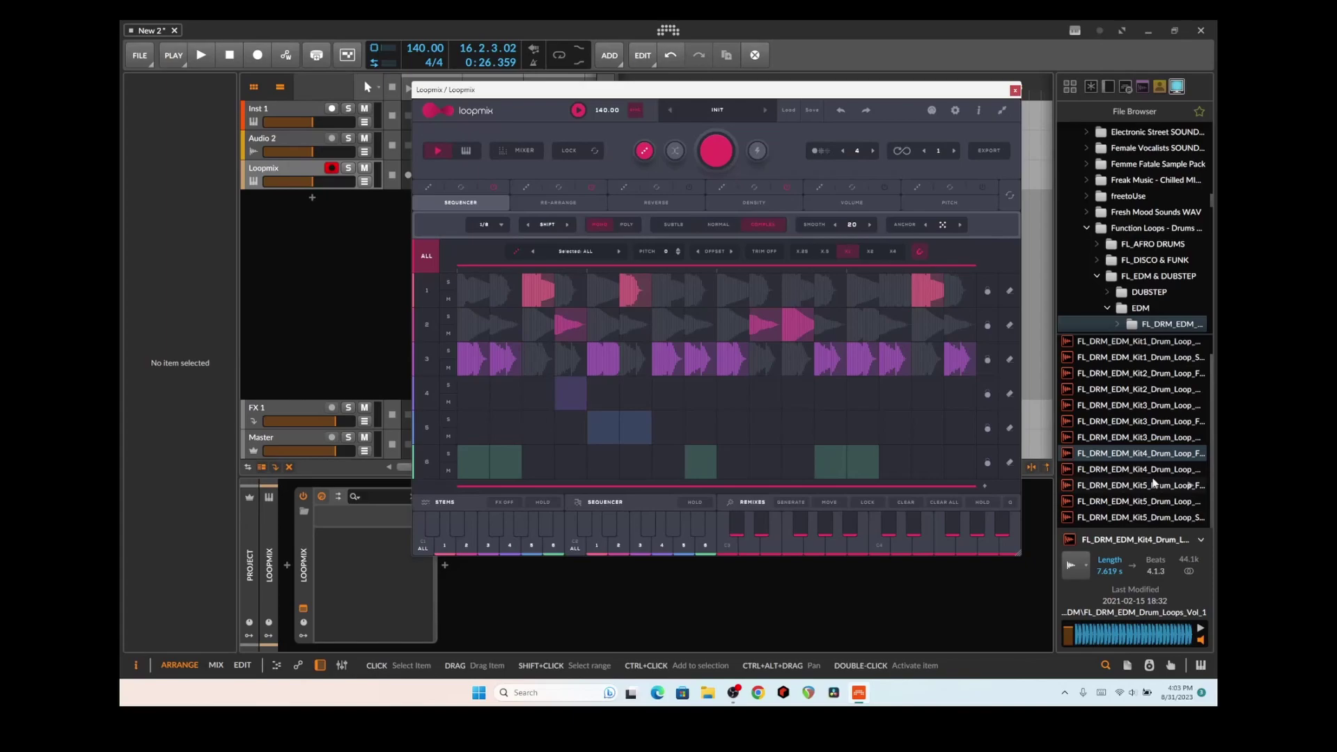
- Load the Kit5 drum loop into Loopmix lane 4 and start playback
click(1155, 484)
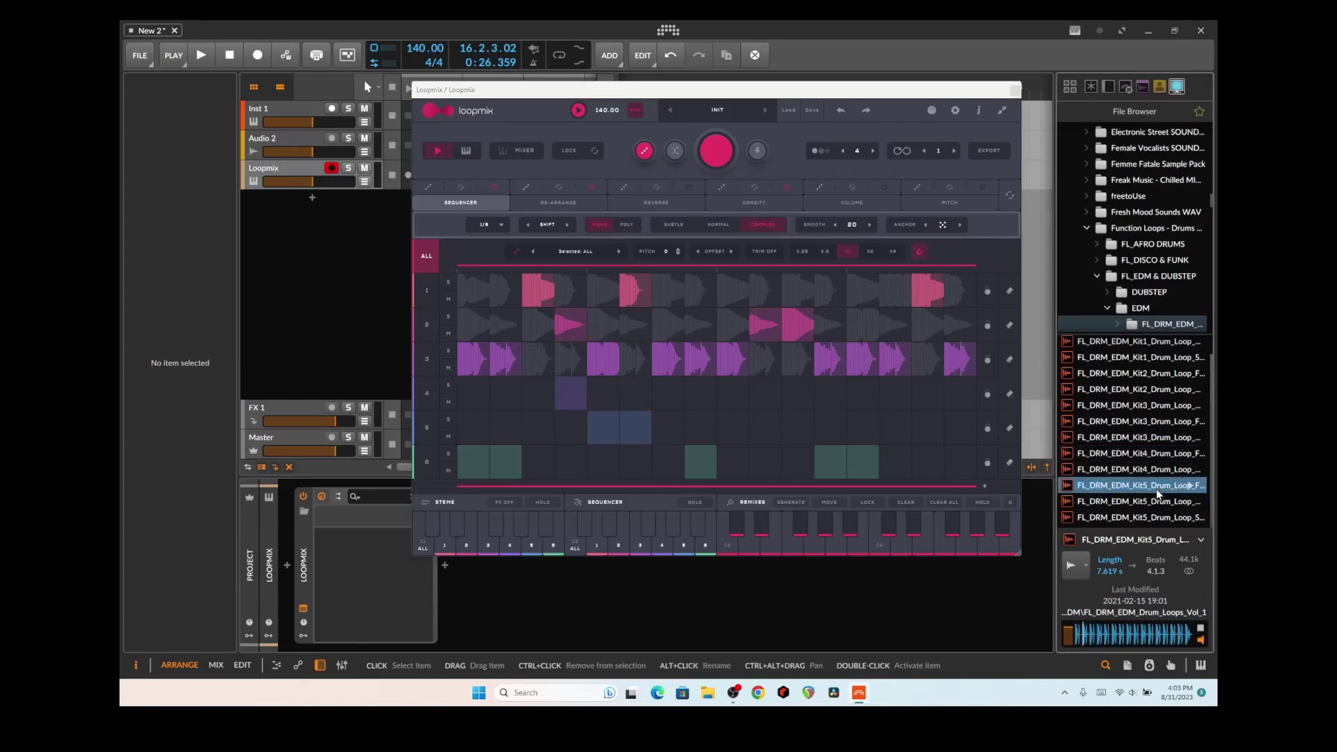
drag(1149, 486, 796, 408)
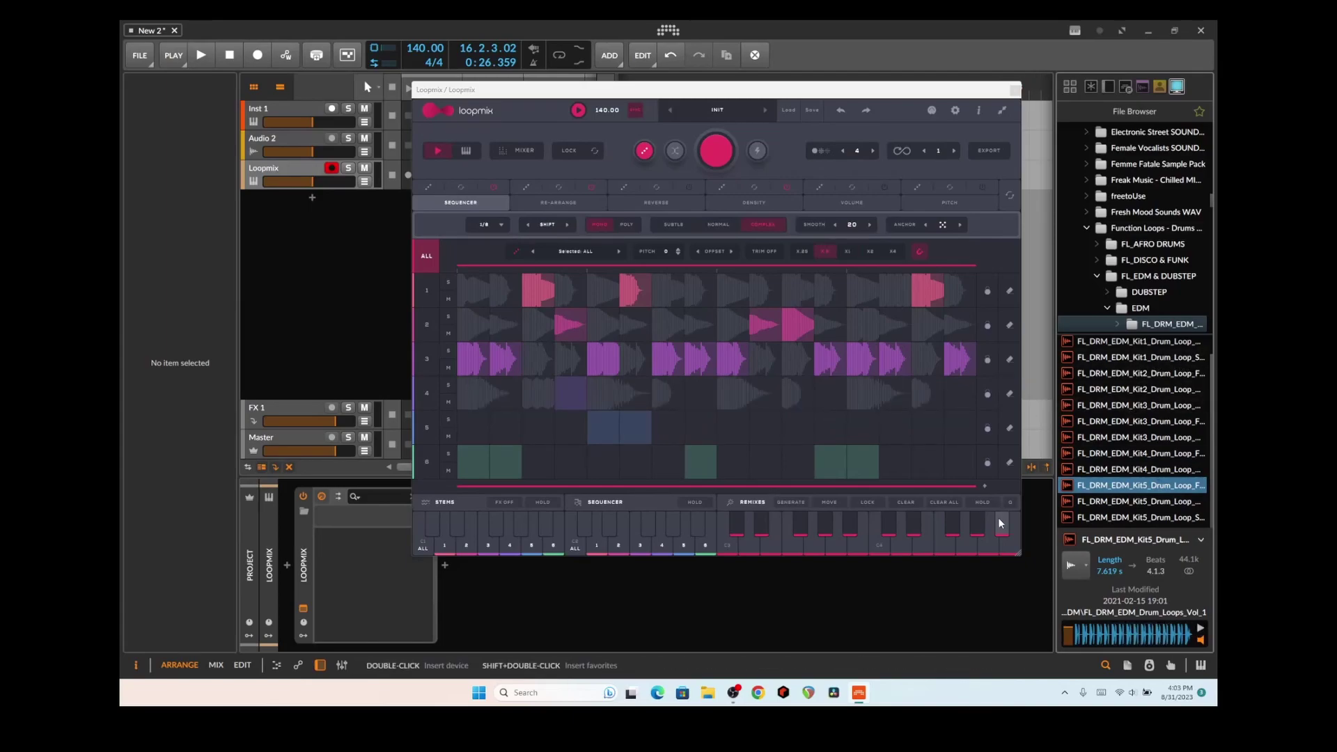
key(space)
- Audition a few remixes across the four loaded lanes, then stop playback
click(827, 541)
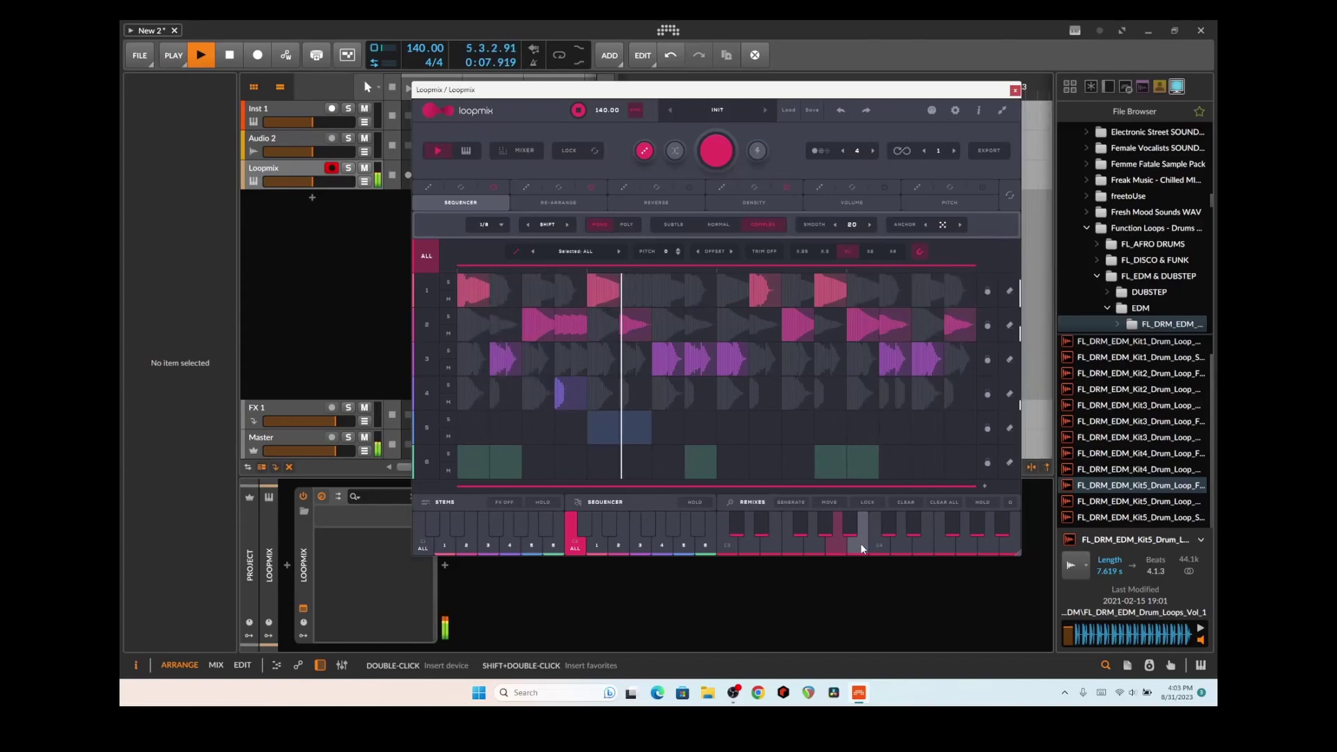
click(862, 548)
click(917, 548)
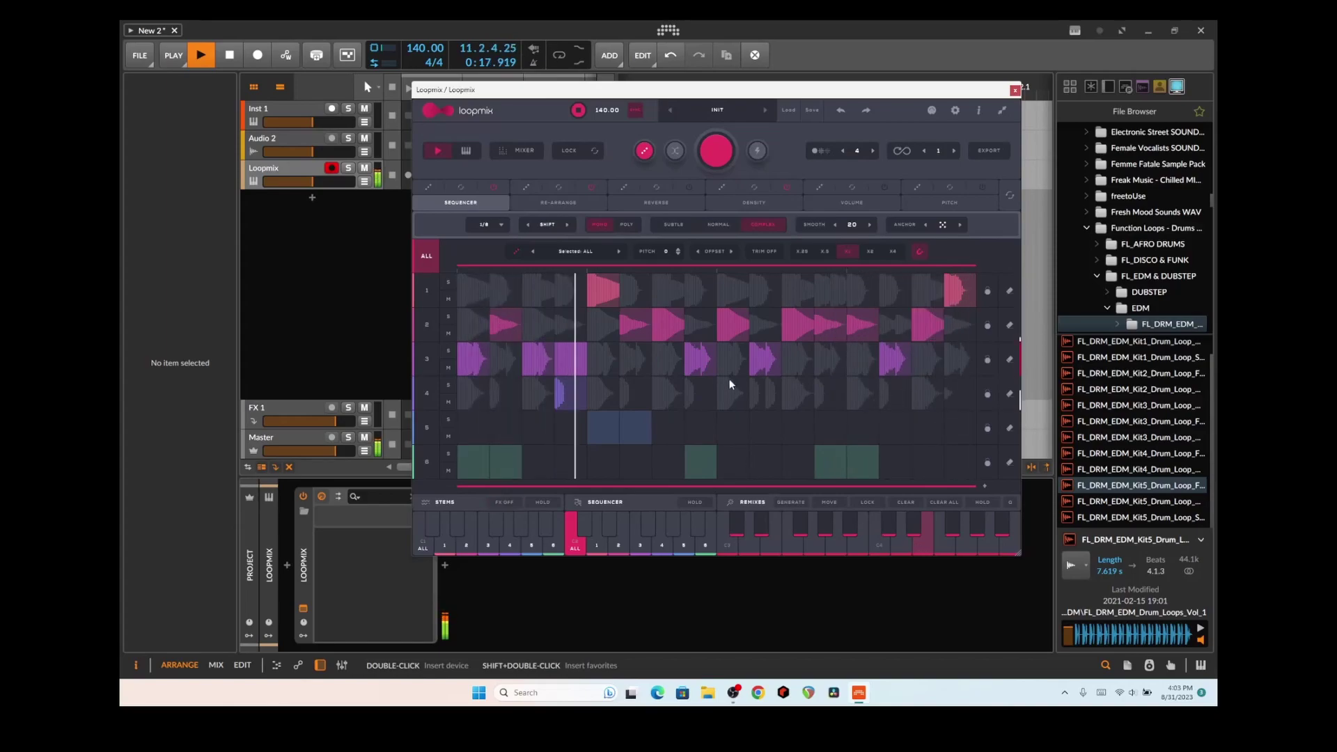
key(space)
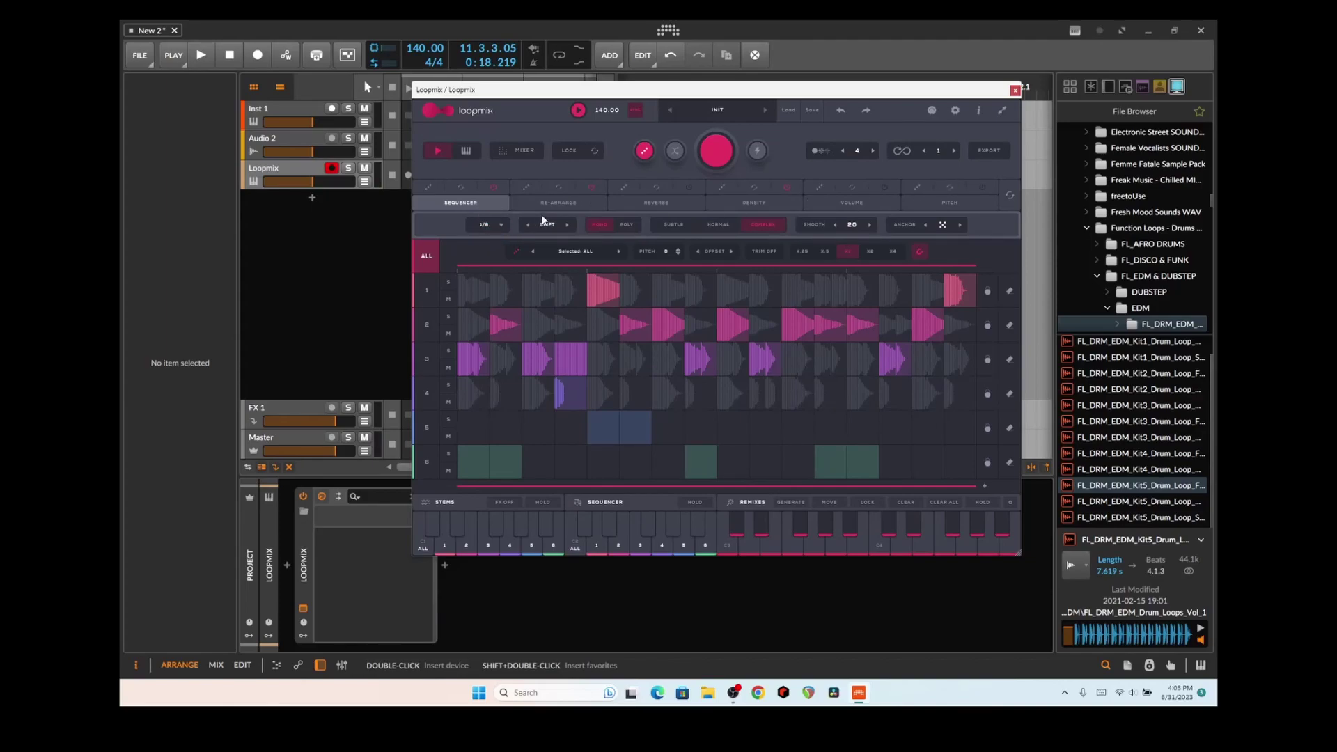
- Step through the variation tabs to Pitch, generate random pitch variations and audition them
click(561, 202)
click(658, 202)
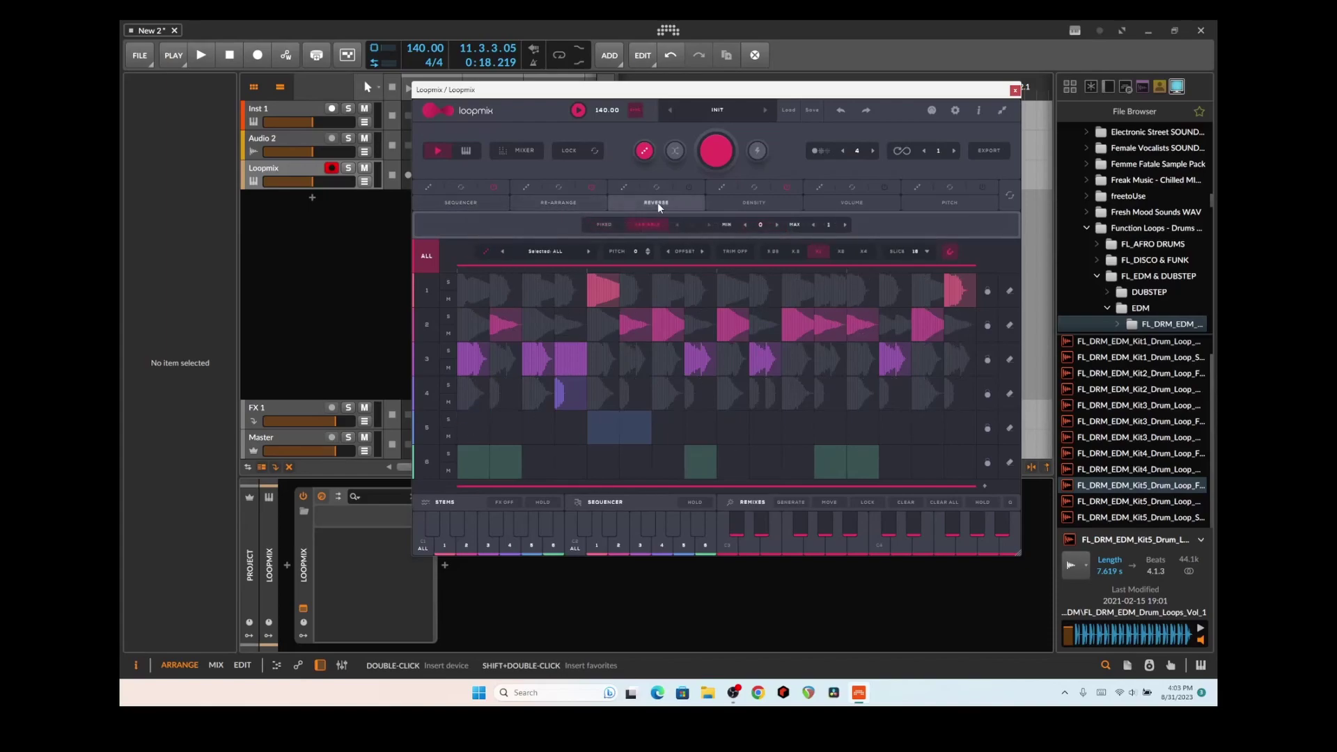
click(729, 203)
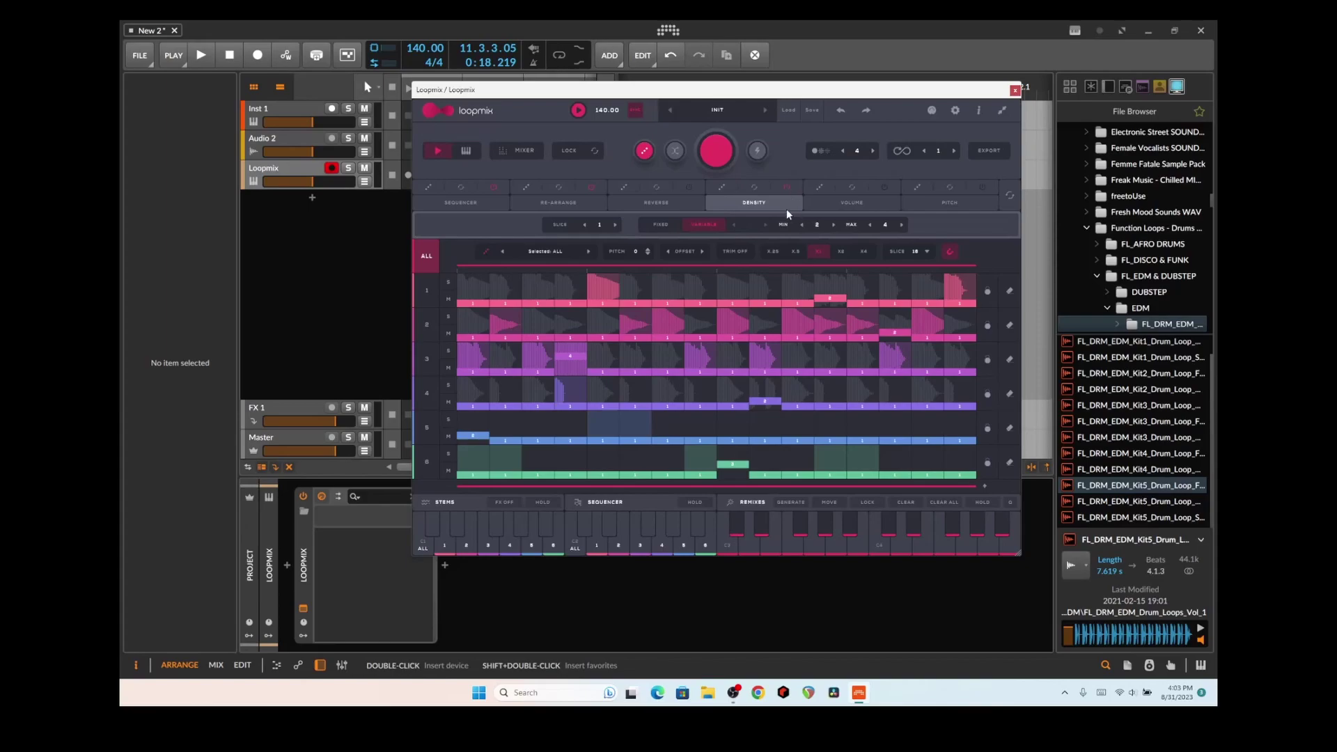
click(846, 204)
click(957, 207)
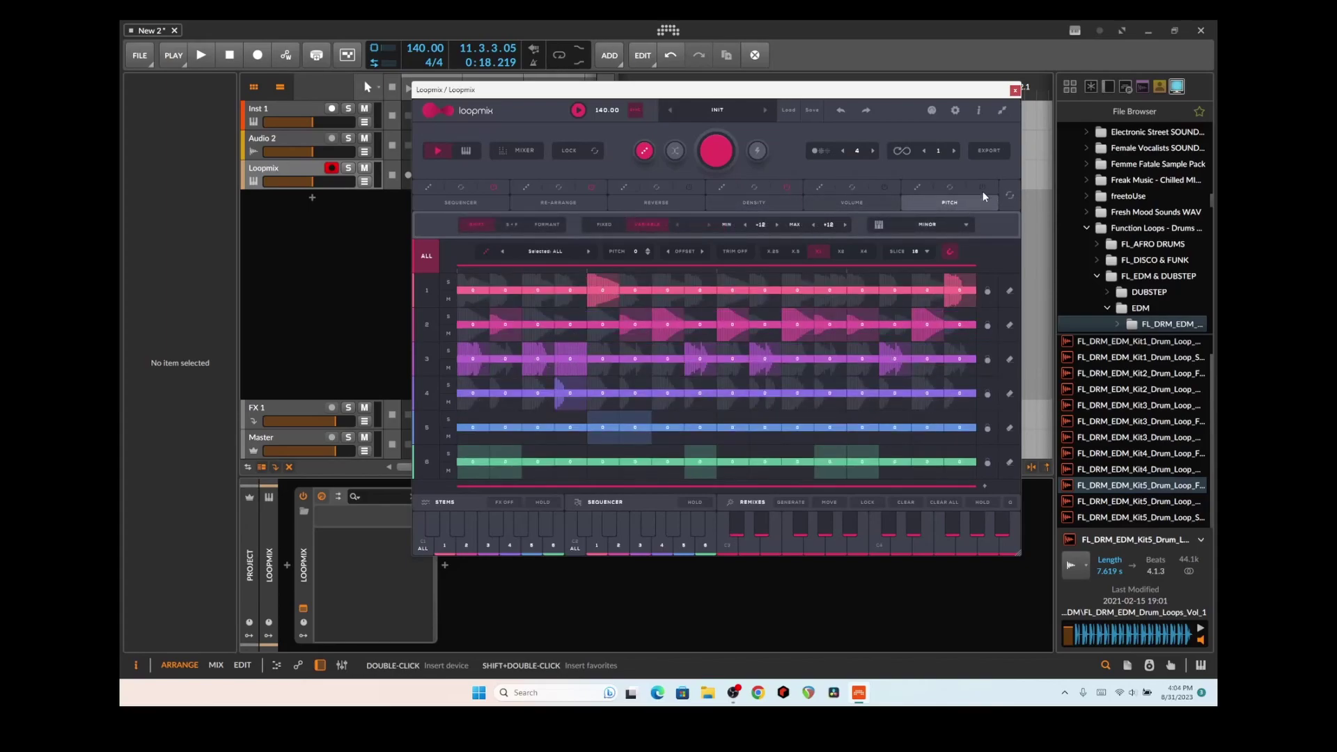
click(726, 161)
key(space)
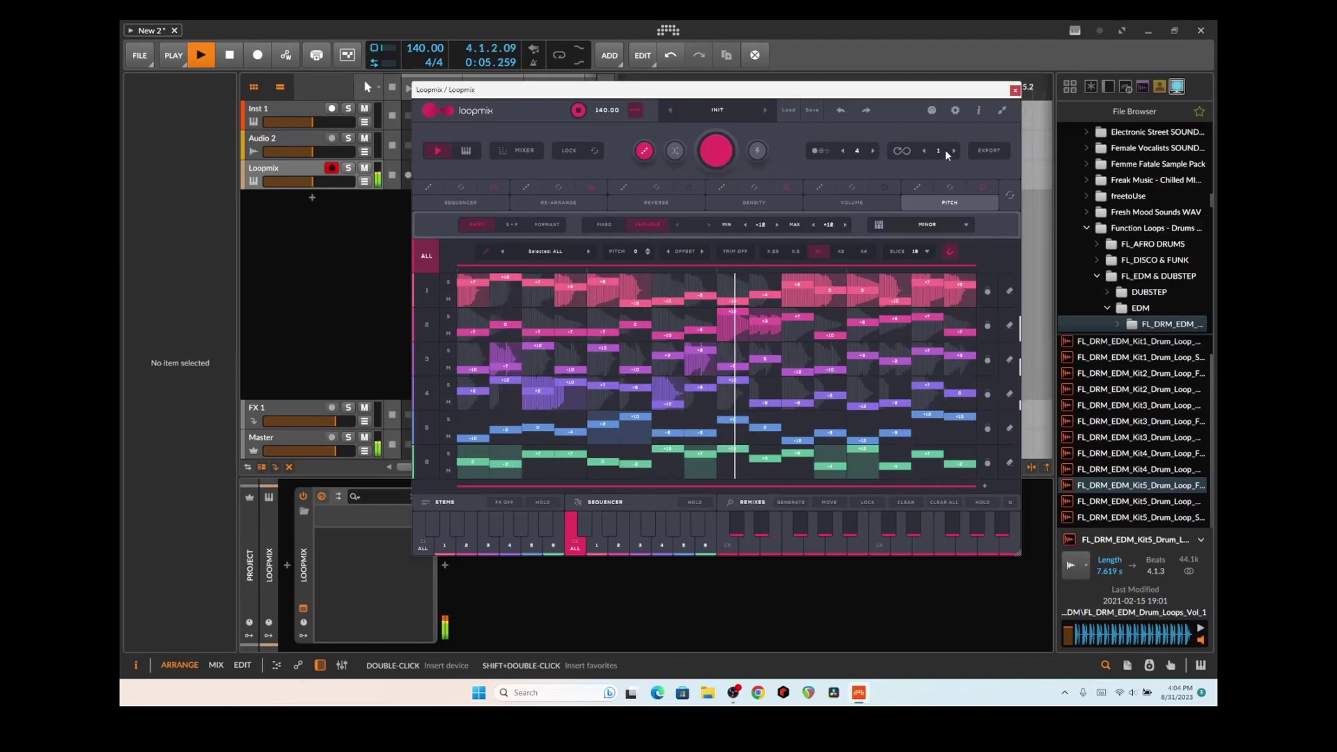
key(space)
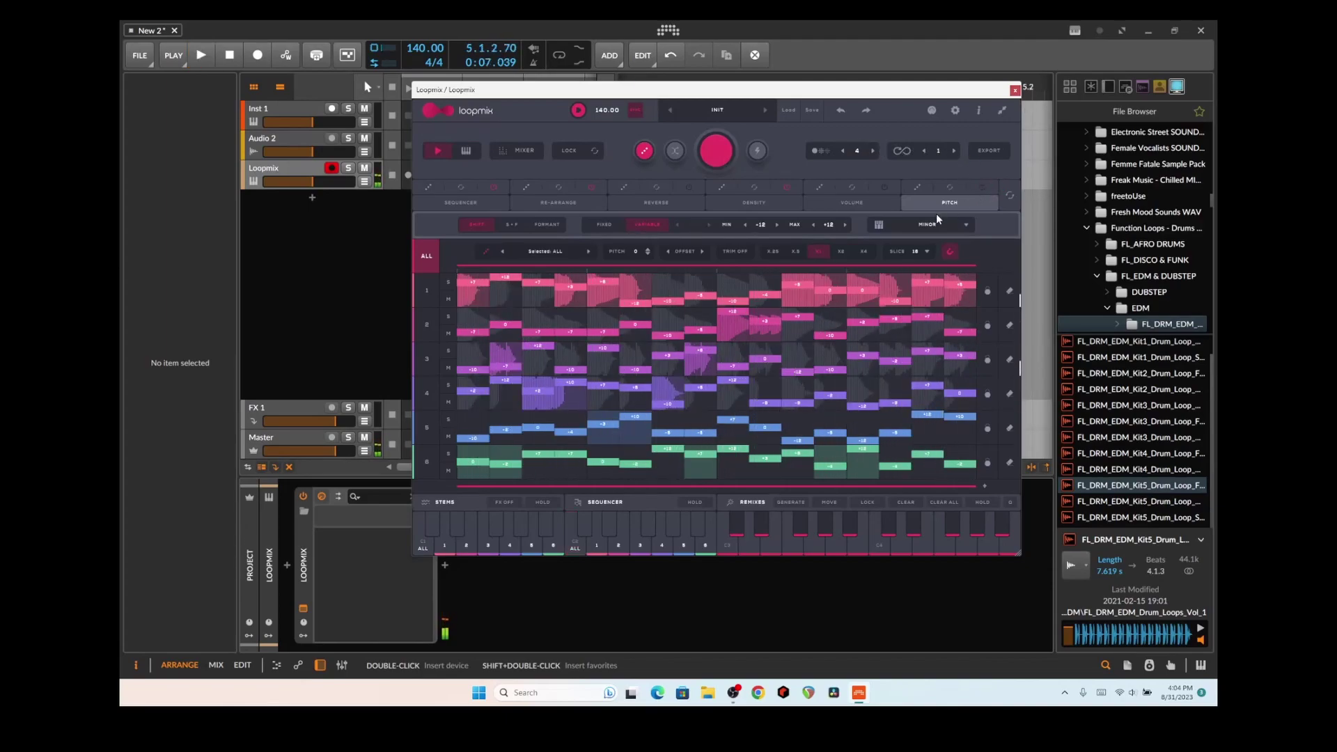
- Regenerate the pattern, play it, and re-randomize the per-slice pitch offsets several times
click(702, 149)
key(space)
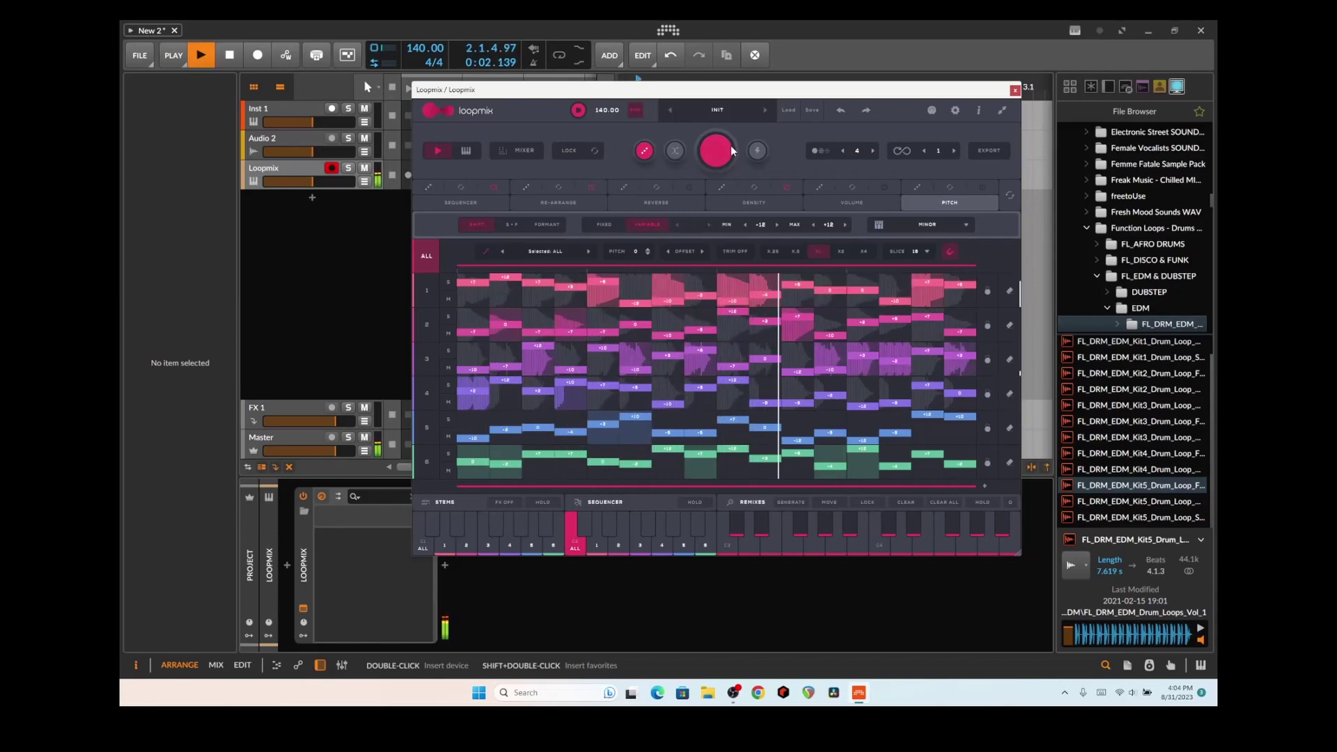
click(951, 188)
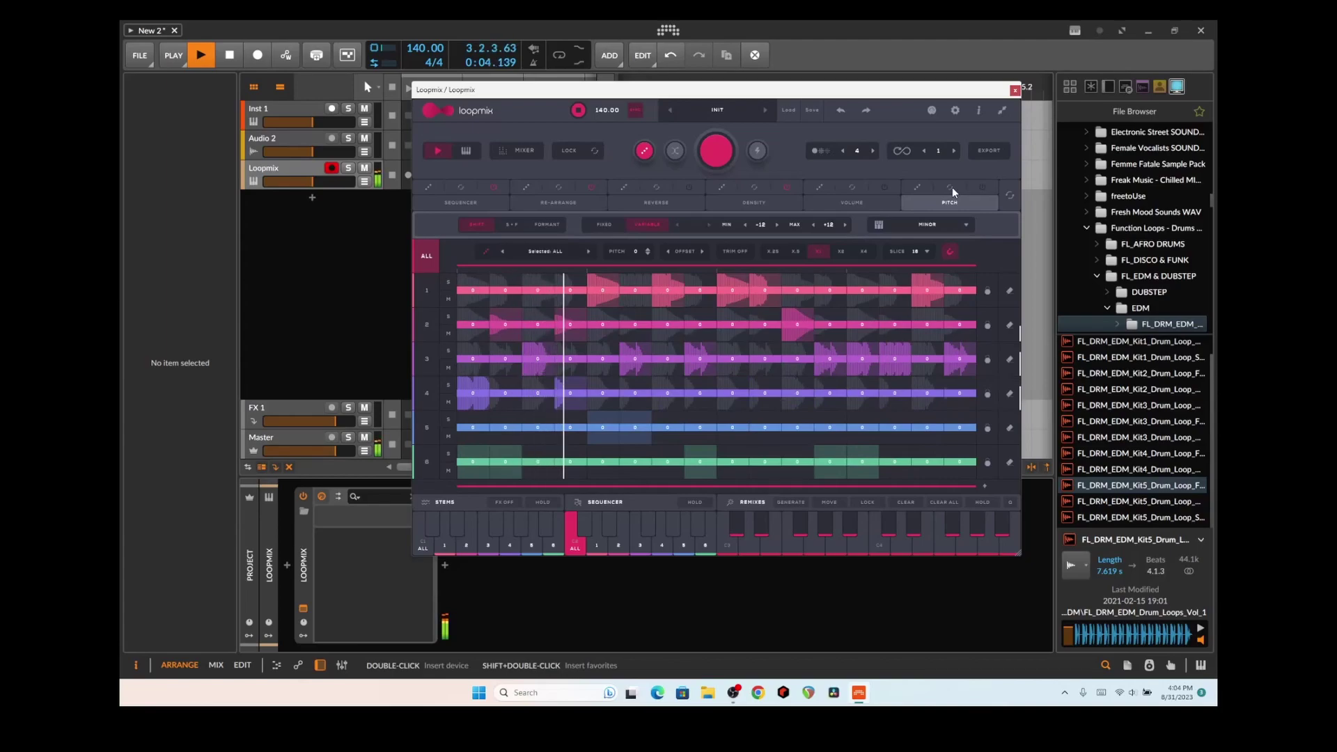
click(918, 188)
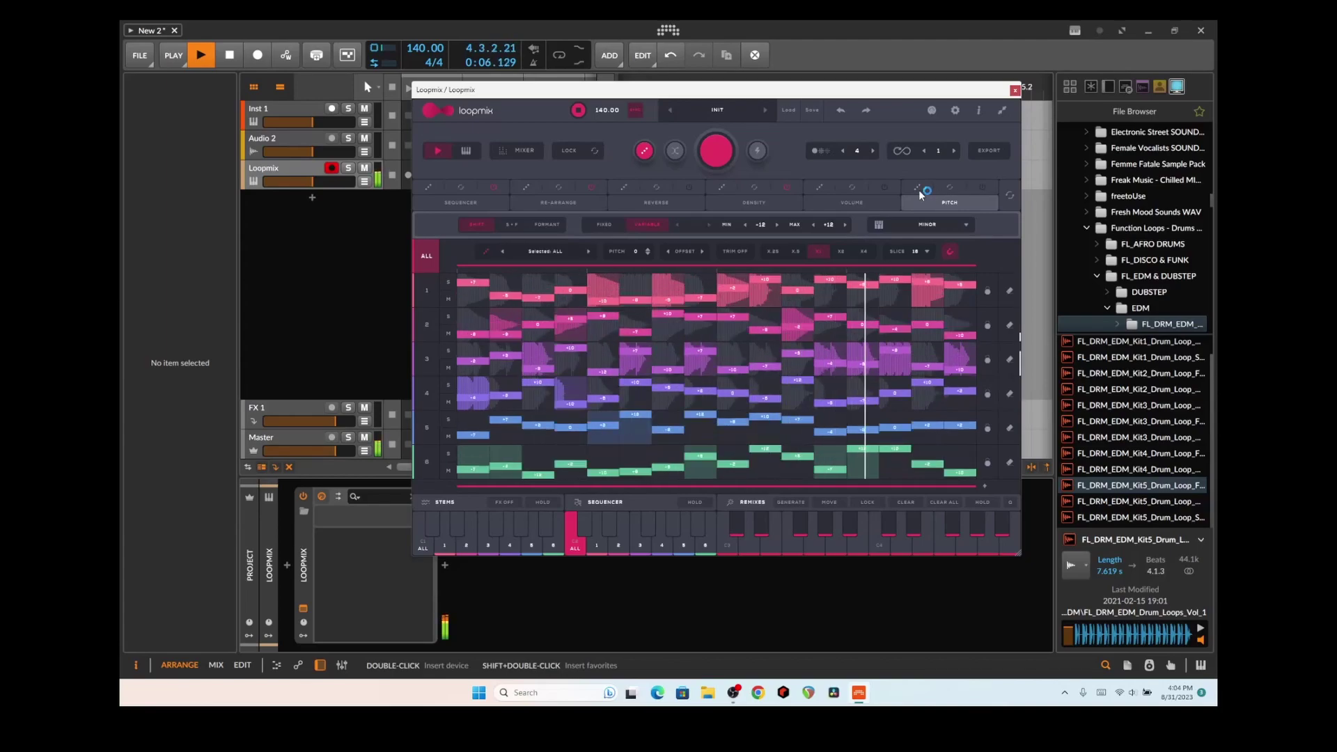
click(918, 188)
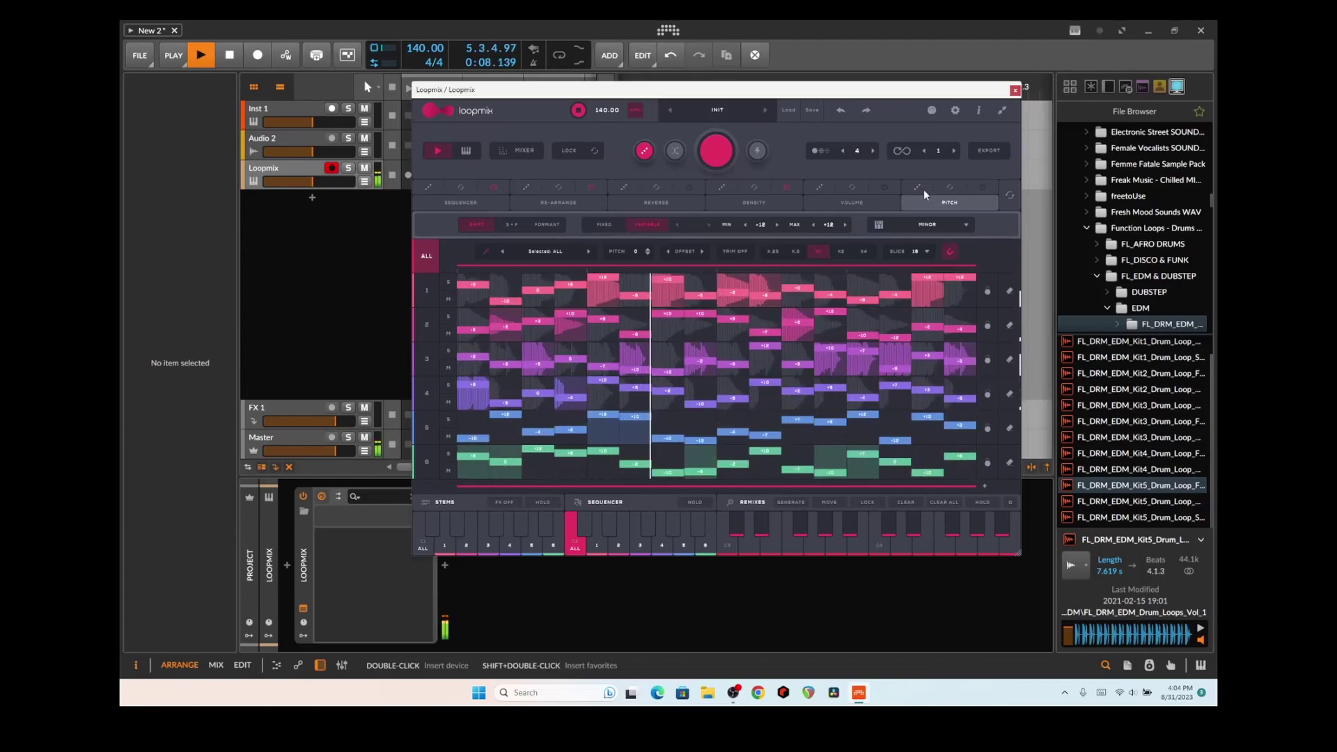
click(919, 188)
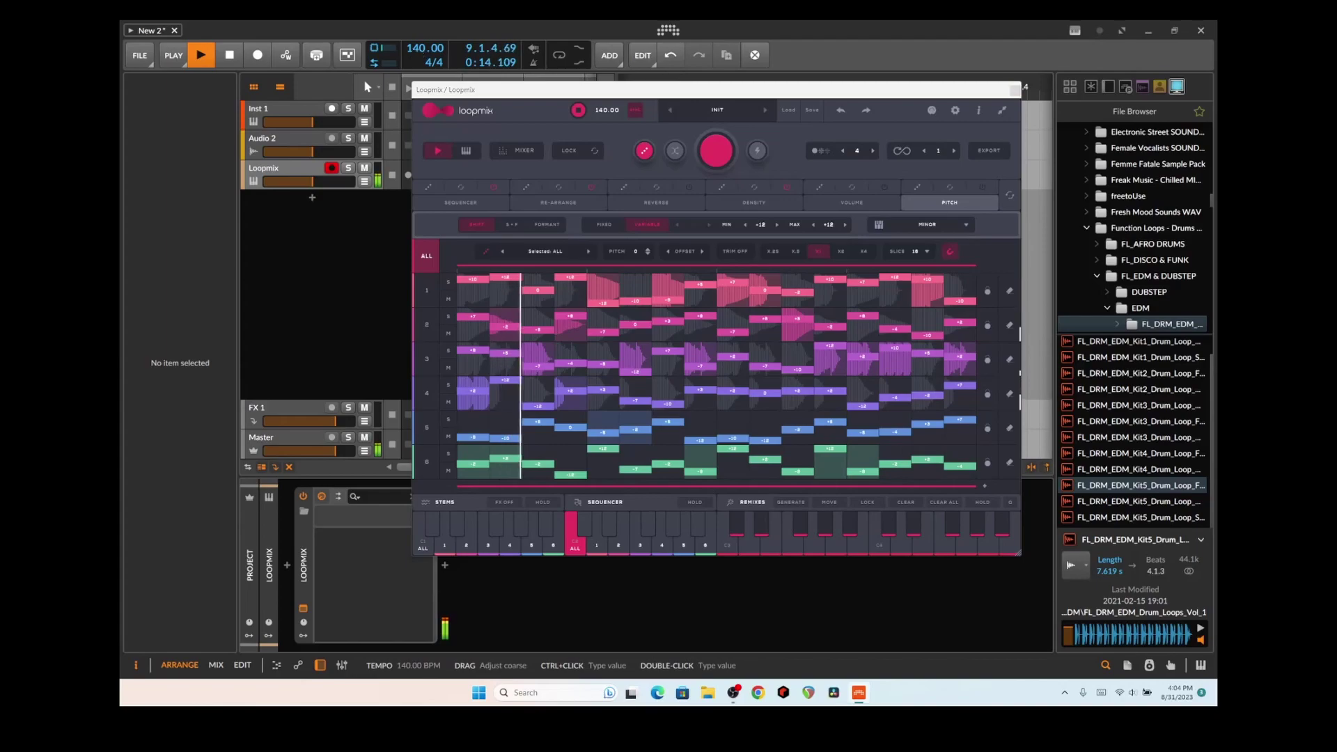
- Bring the tempo to 126.00 BPM, zero every Loopmix pitch offset, and stop the transport
drag(417, 57, 414, 42)
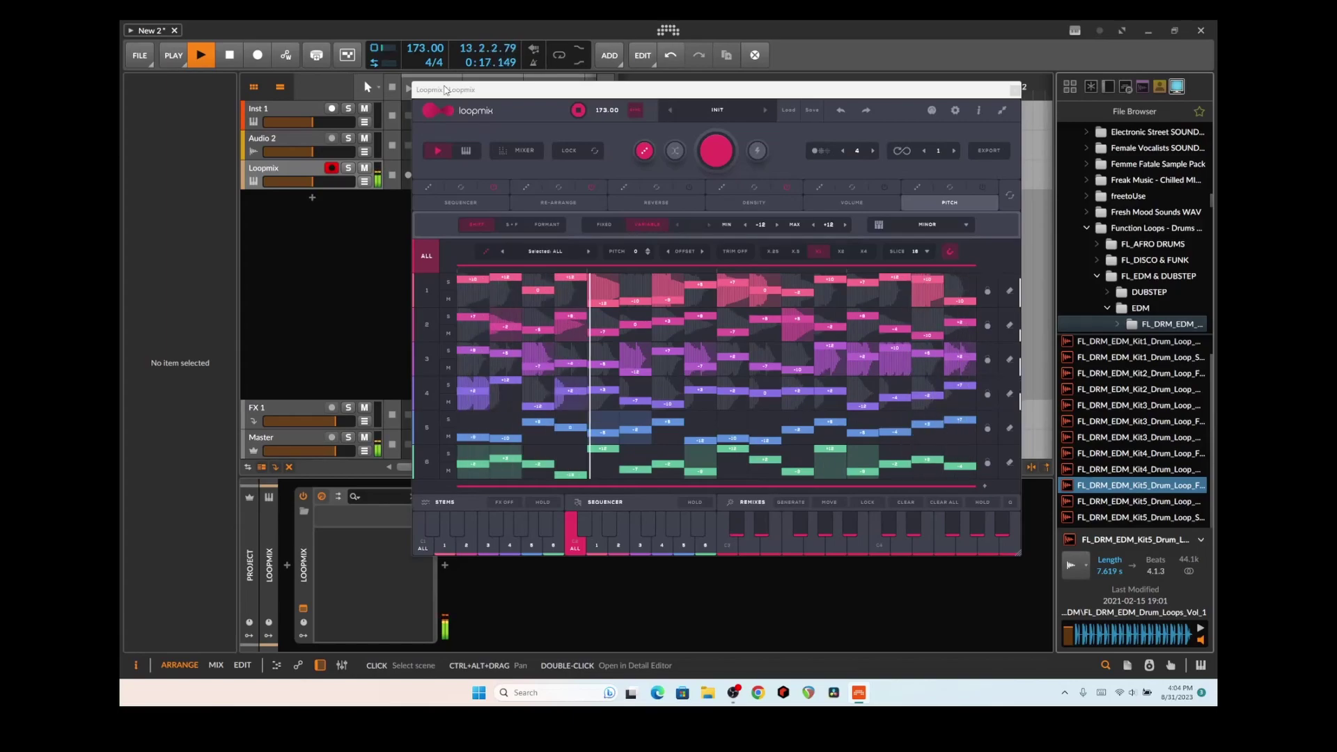
drag(424, 48, 425, 43)
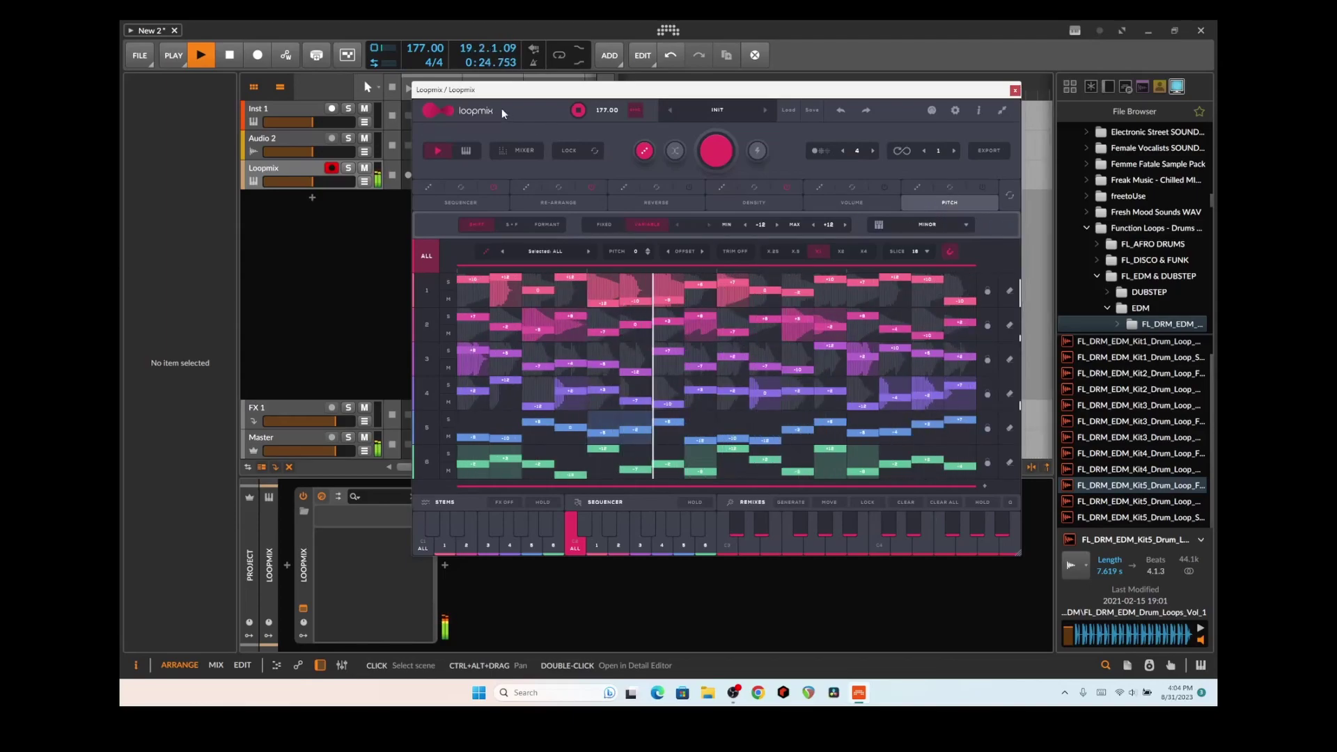
mouse_move(415, 52)
mouse_down()
mouse_move(415, 76)
mouse_move(415, 52)
mouse_up()
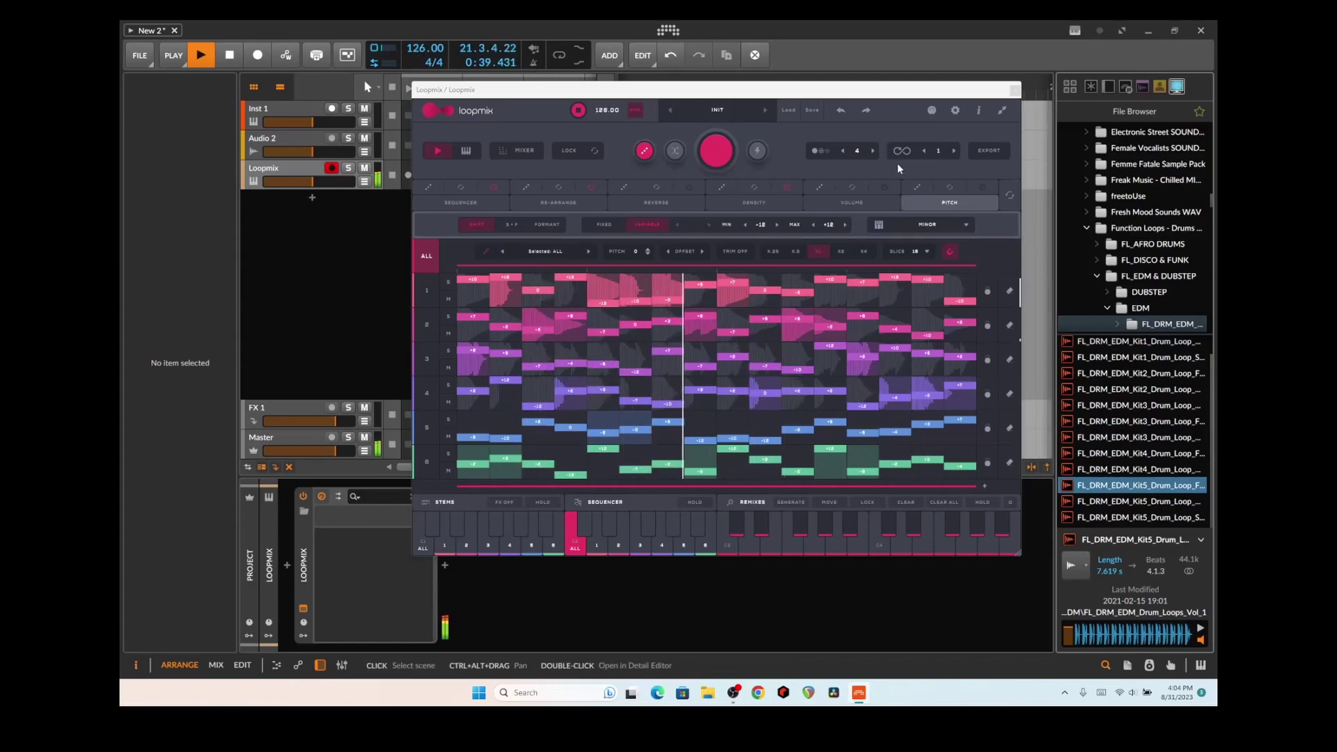
click(954, 188)
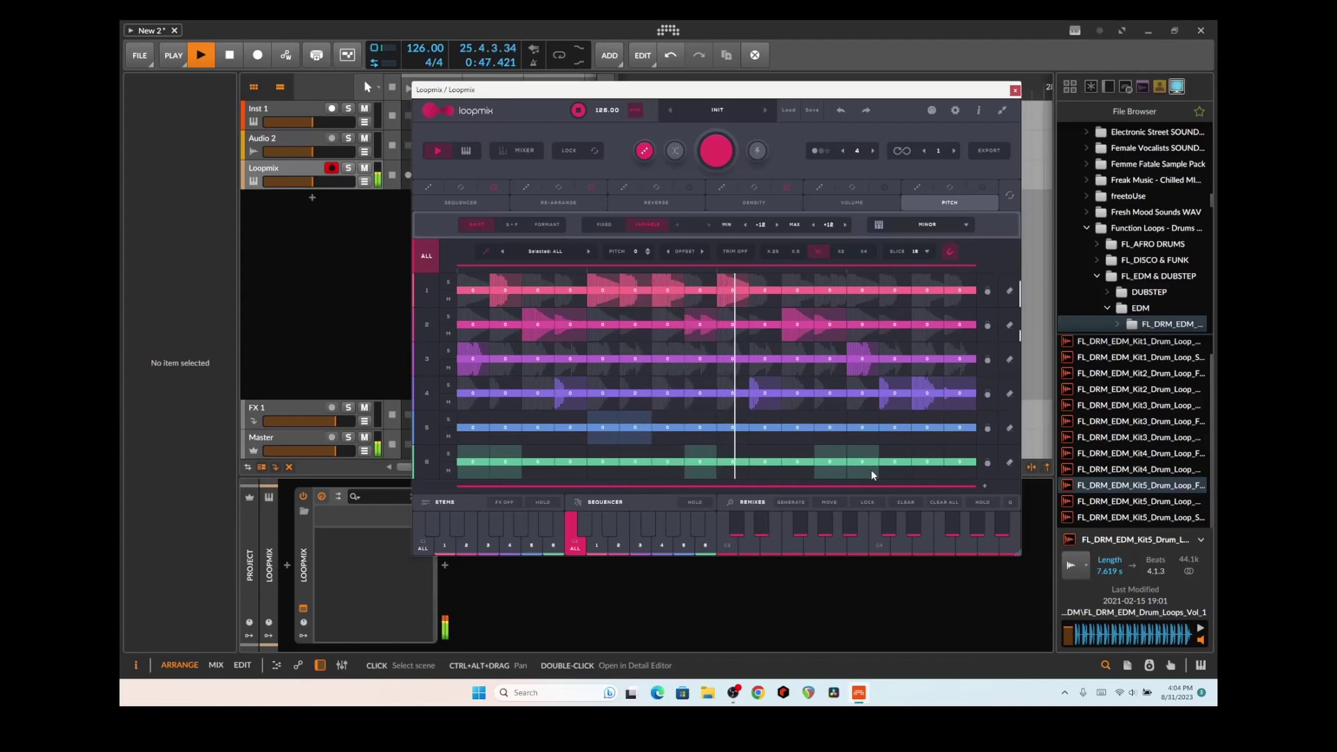
click(228, 59)
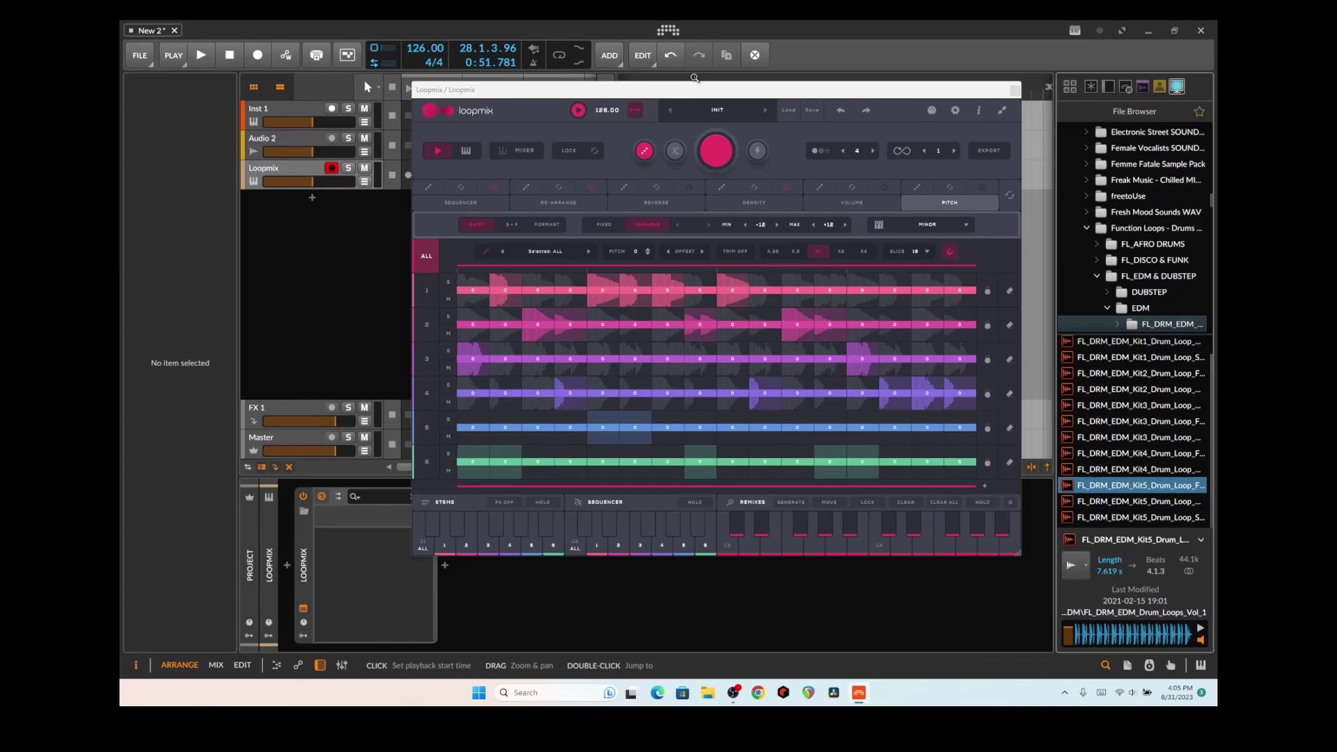
- Close Loopmix and move the Reason Rack window up and to the left
click(1014, 91)
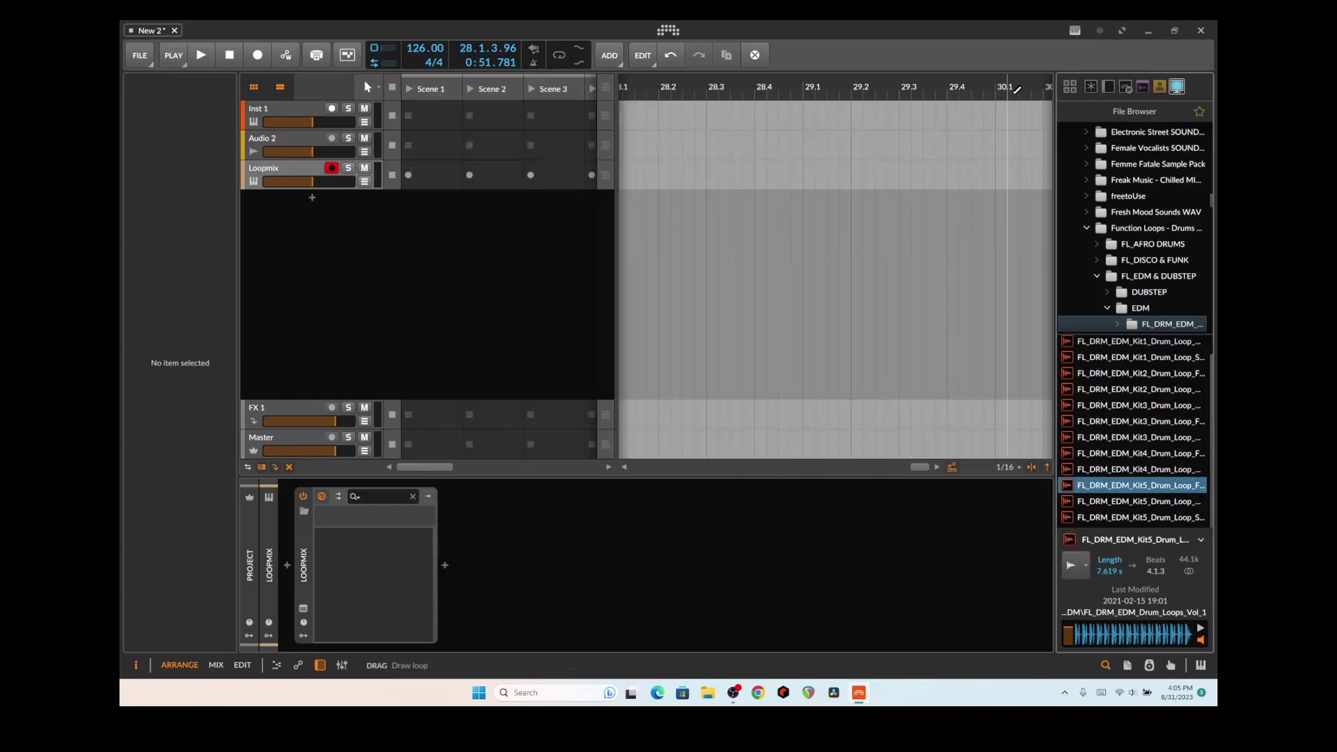
scroll(1158, 182, up, 5)
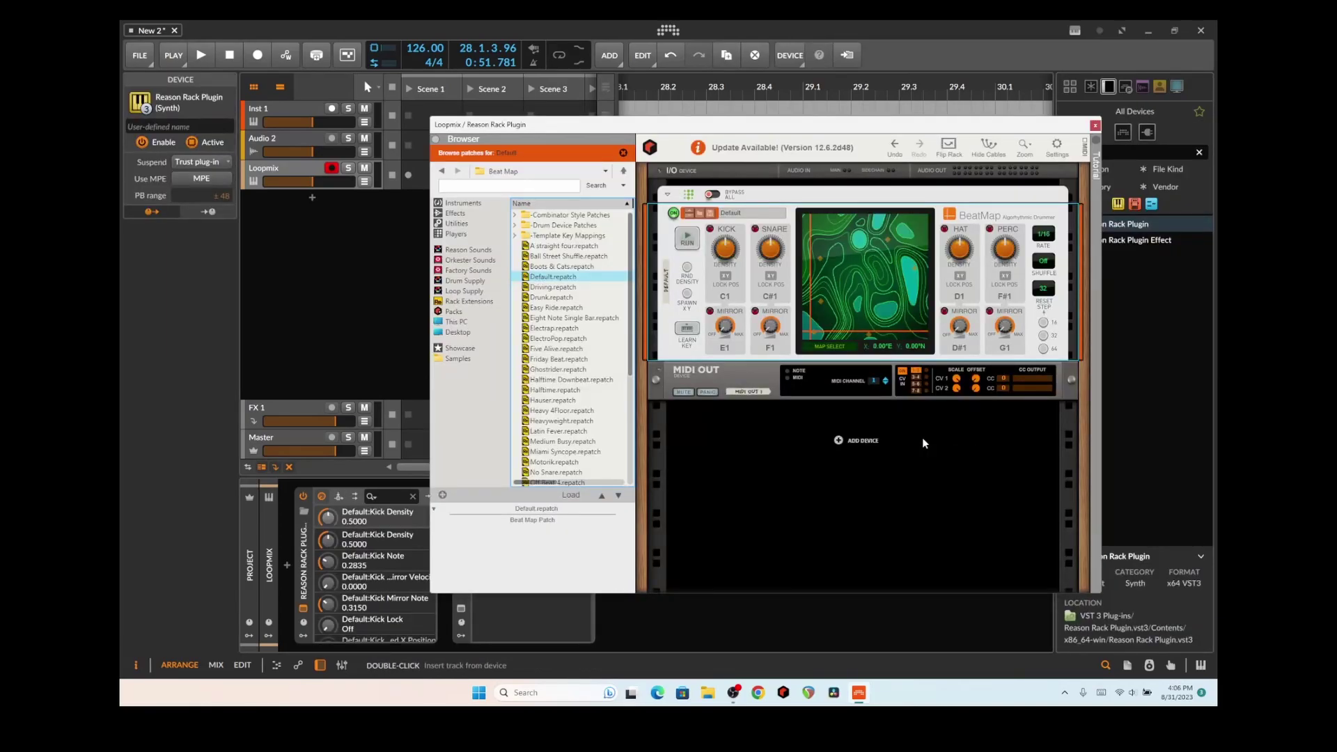
drag(918, 131, 876, 69)
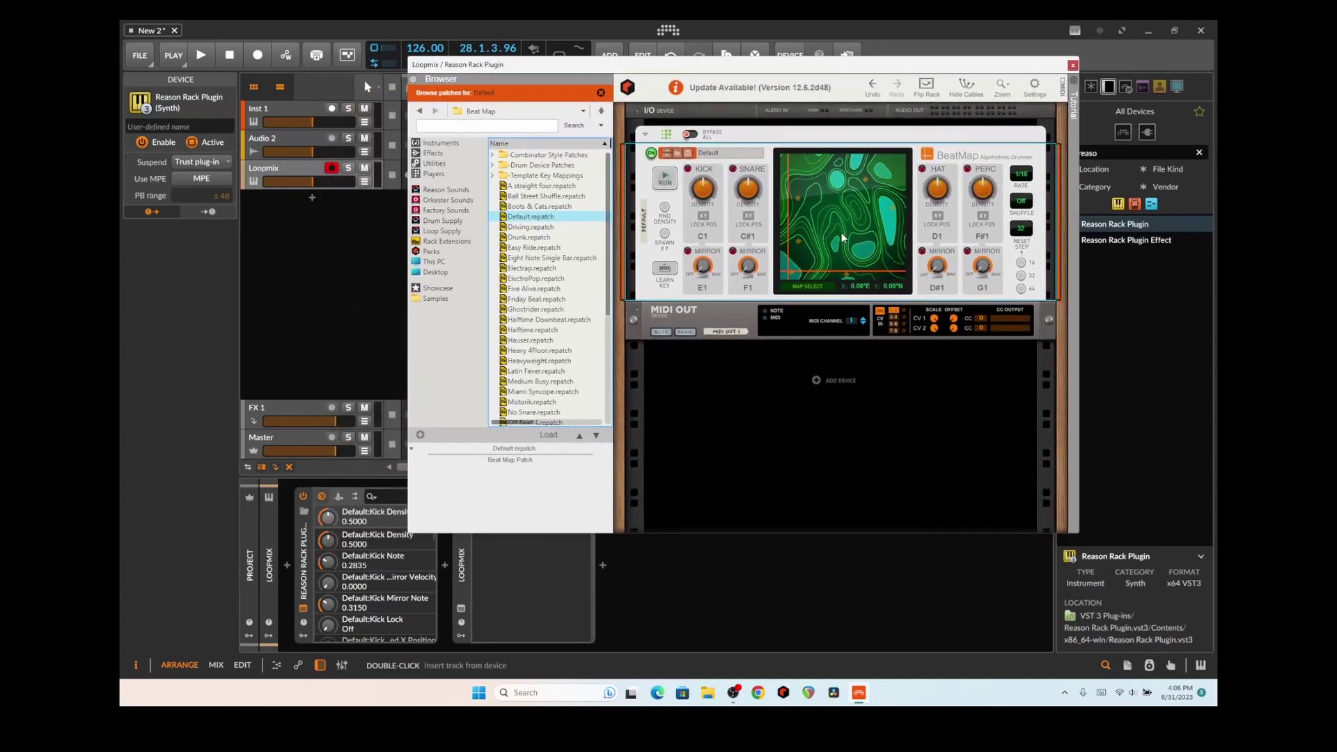
- Set BeatMap's map position to 6.82°E, 5.73°N, then reopen Loopmix
drag(842, 237, 861, 226)
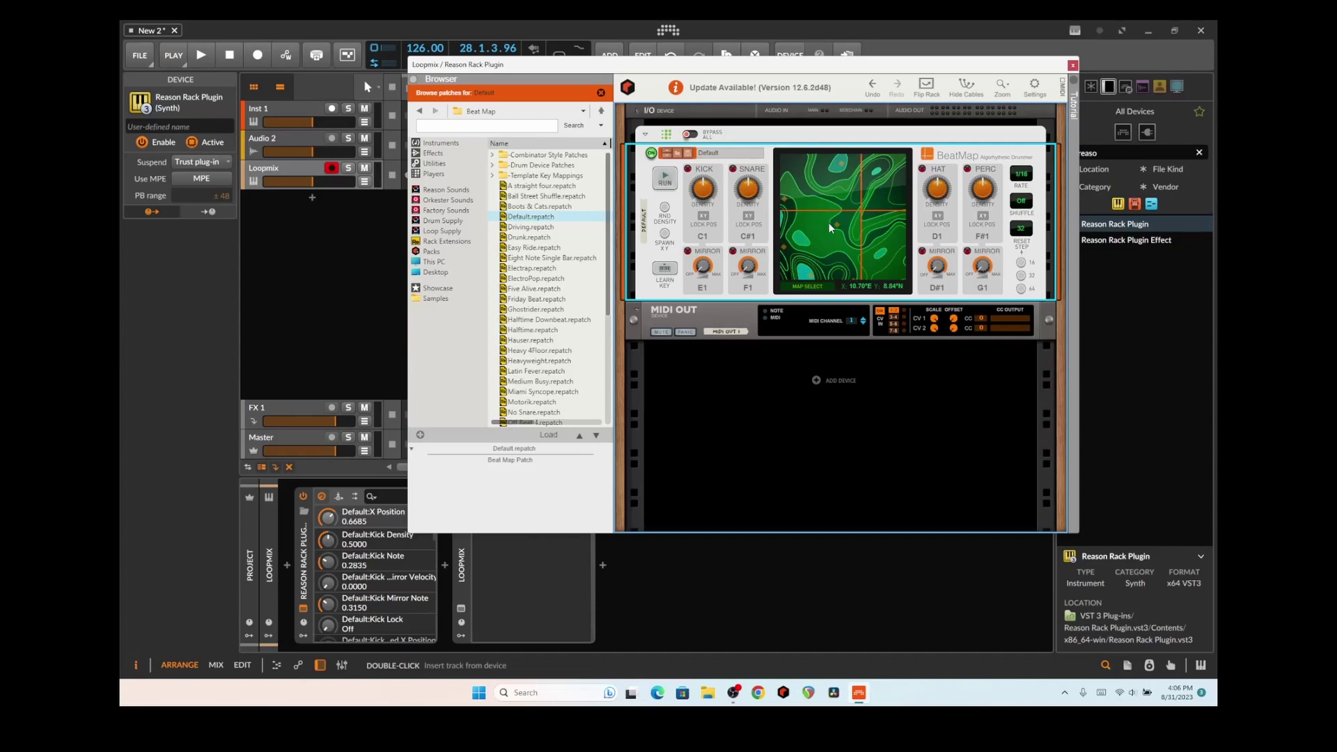
drag(828, 224, 906, 231)
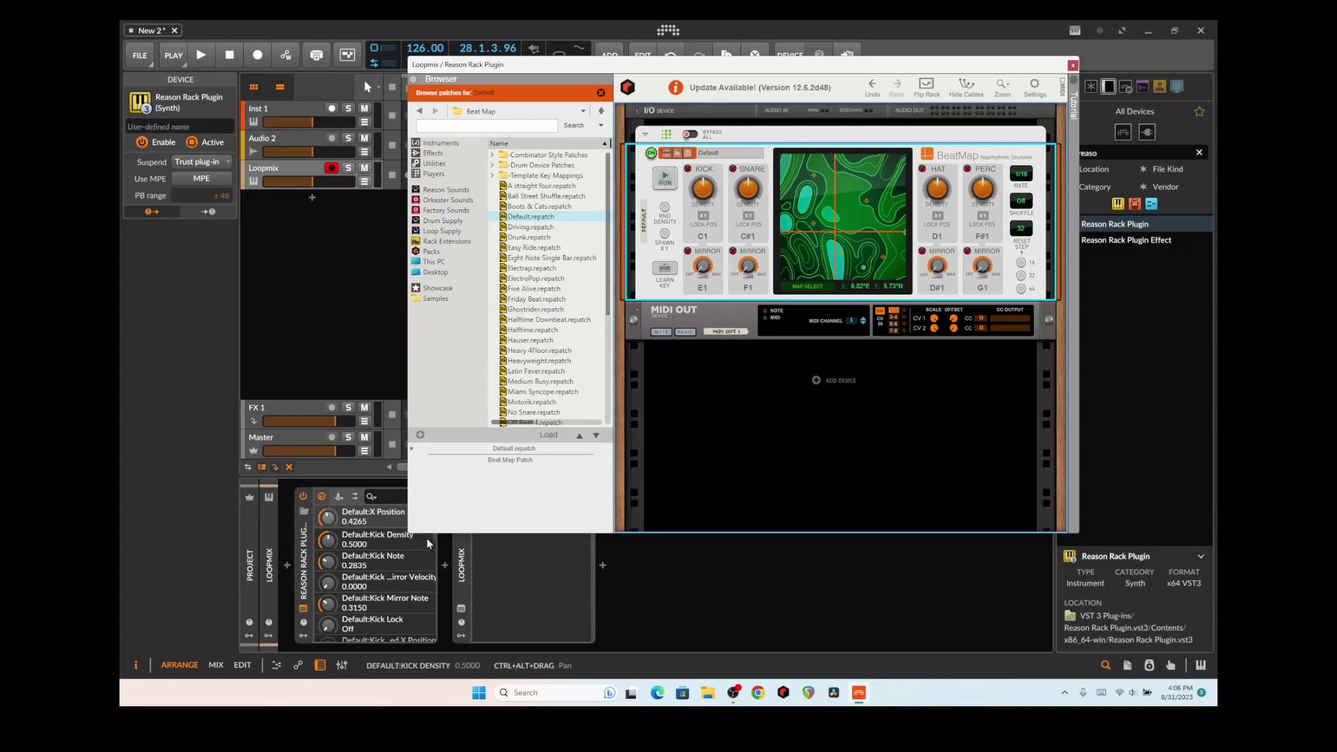
click(461, 608)
- Trigger several different Loopmix remix variations
click(801, 550)
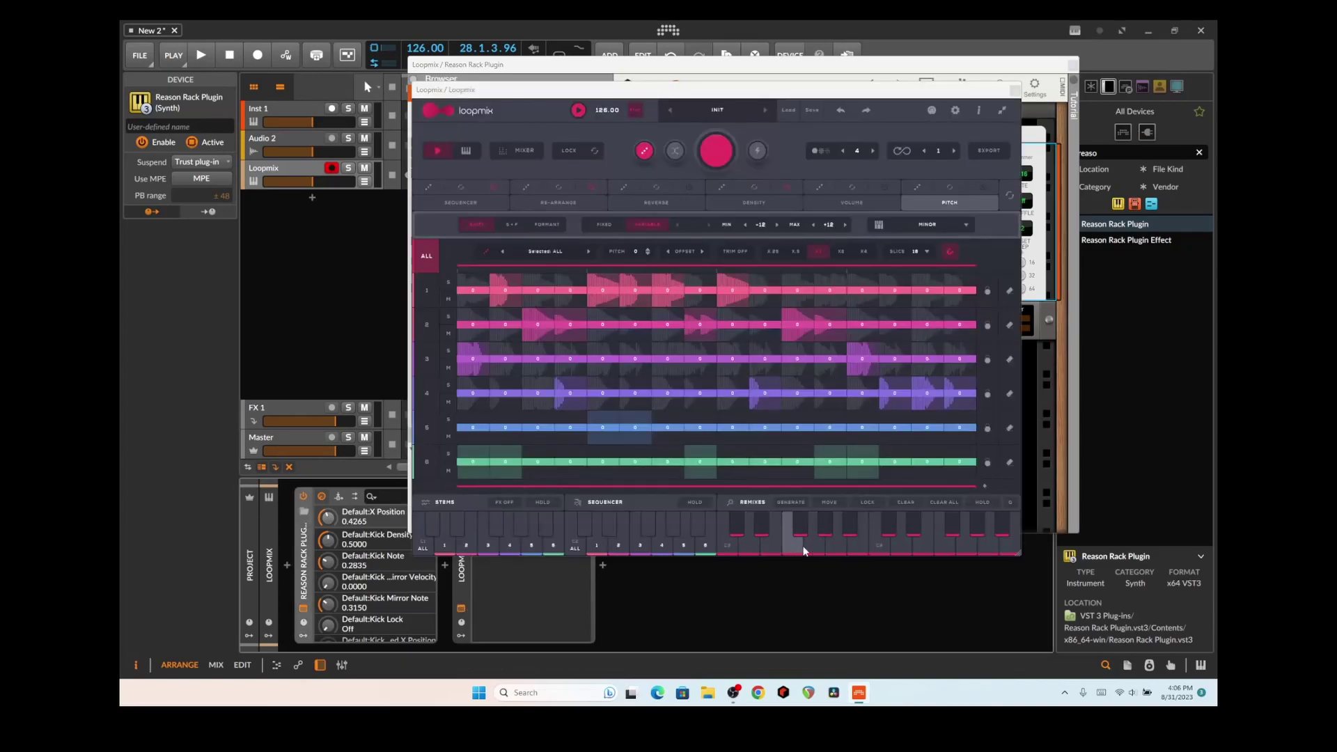
click(802, 550)
click(785, 557)
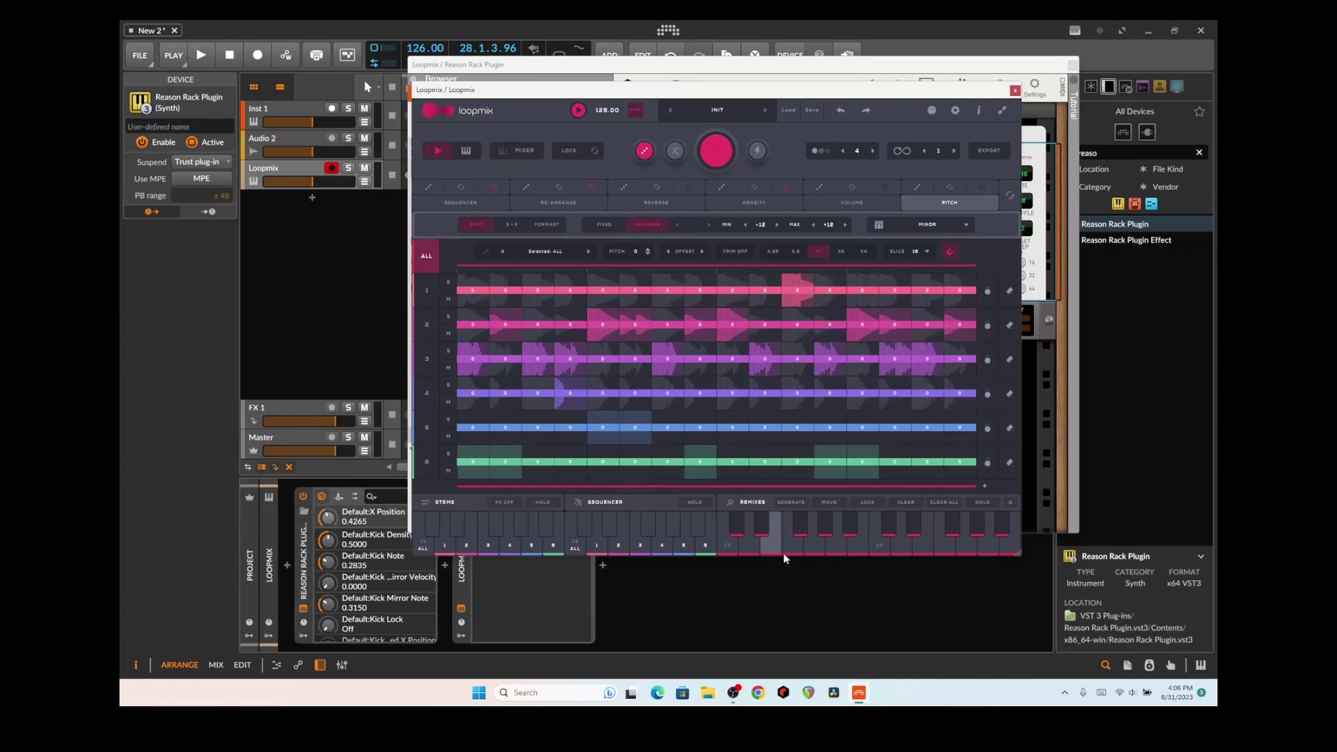
click(757, 555)
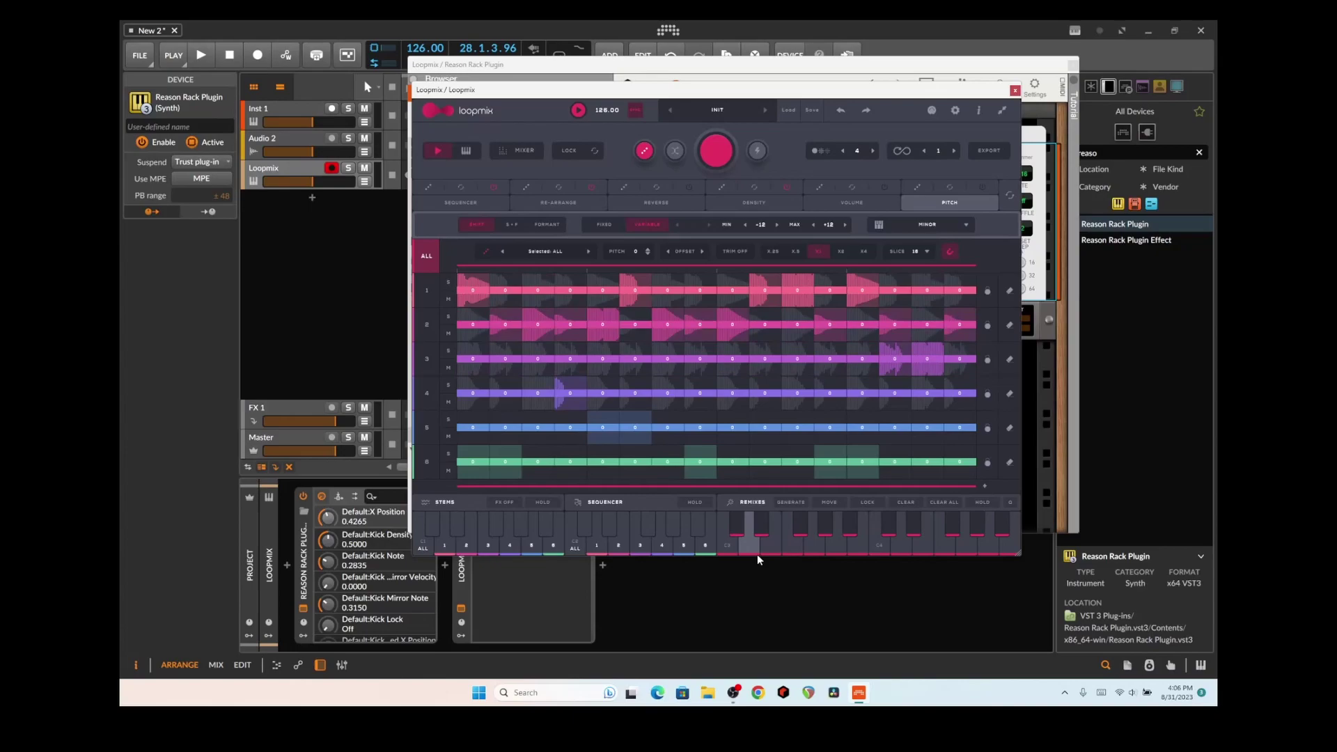
- Close Loopmix, set BeatMap's kick note to C2, change the perc note, and start BeatMap playing
click(1014, 90)
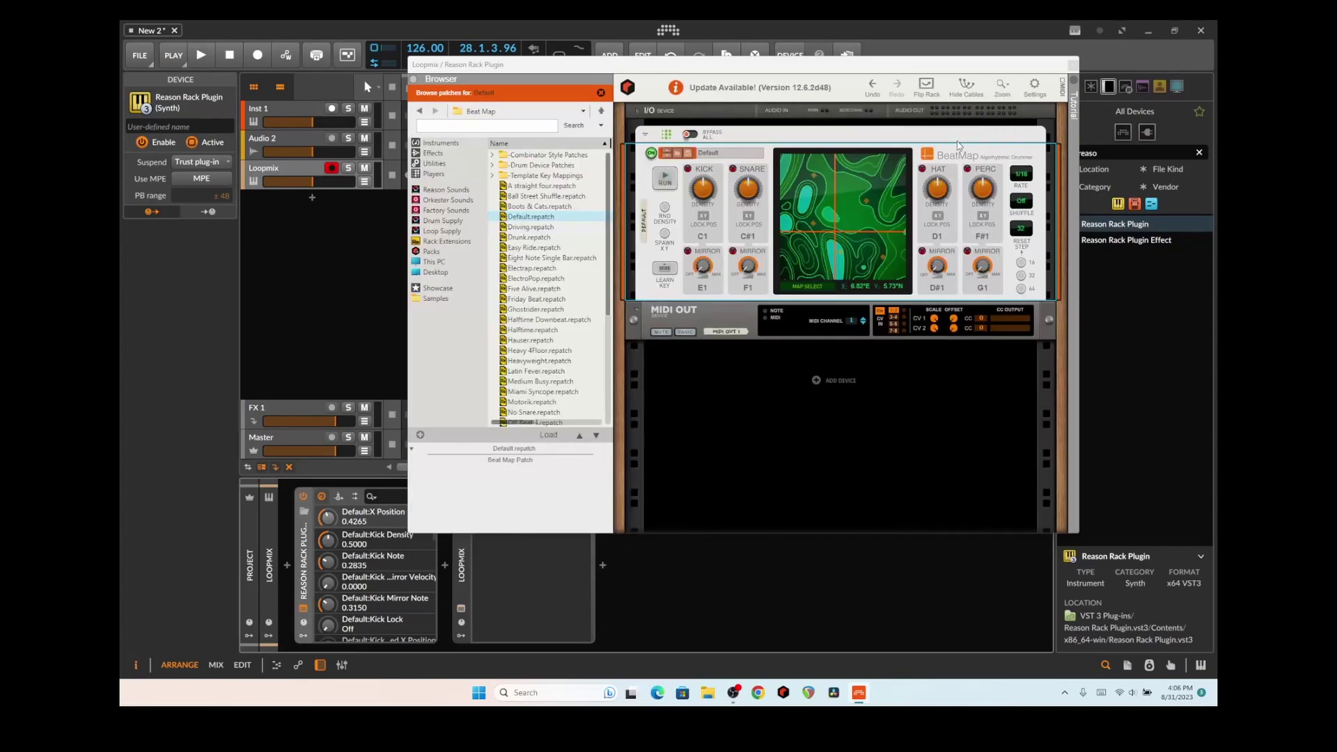
drag(704, 240, 703, 228)
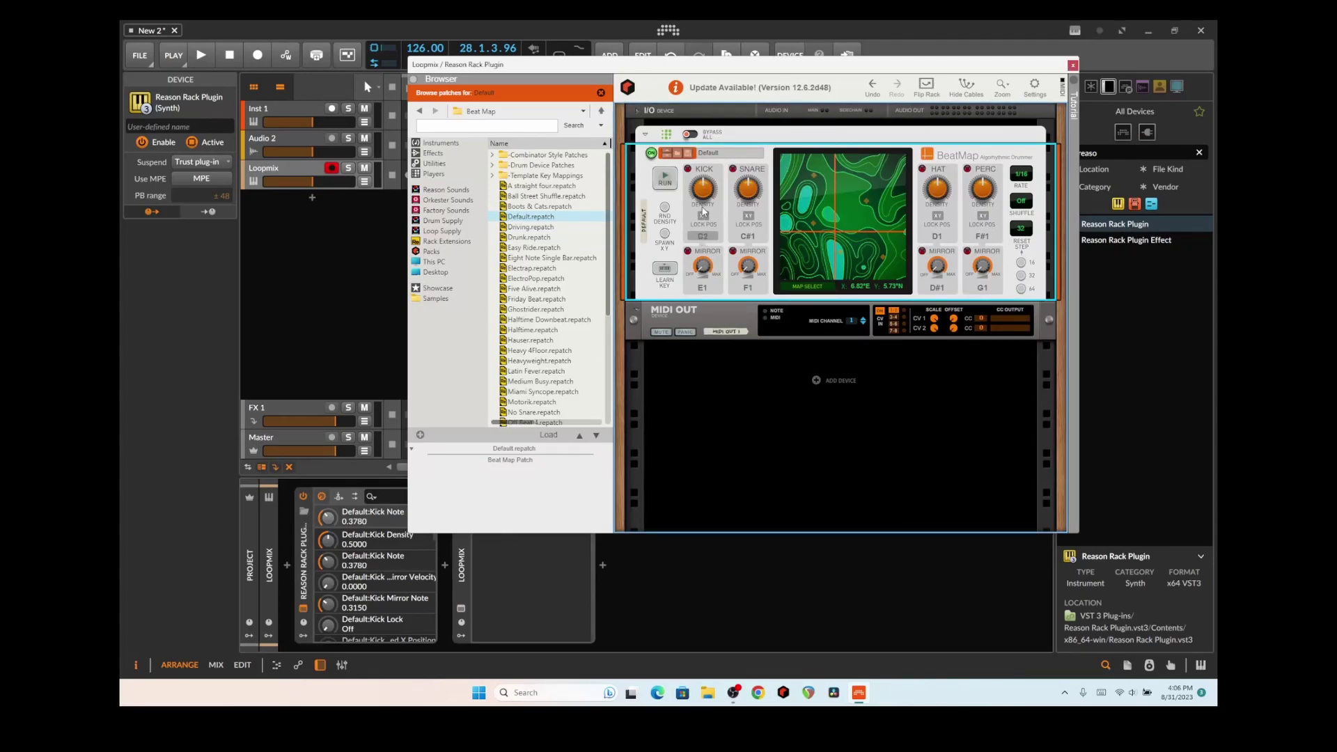
drag(704, 213, 761, 219)
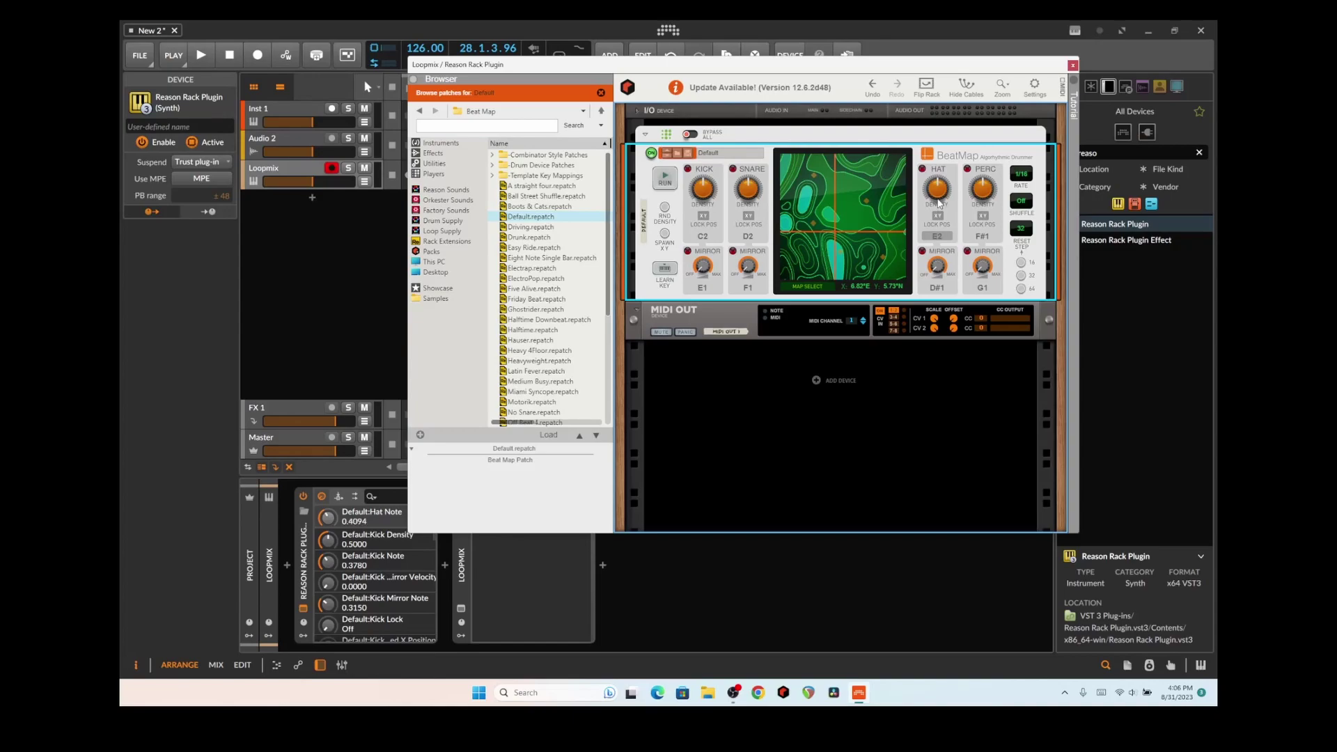
drag(988, 237, 983, 222)
click(667, 185)
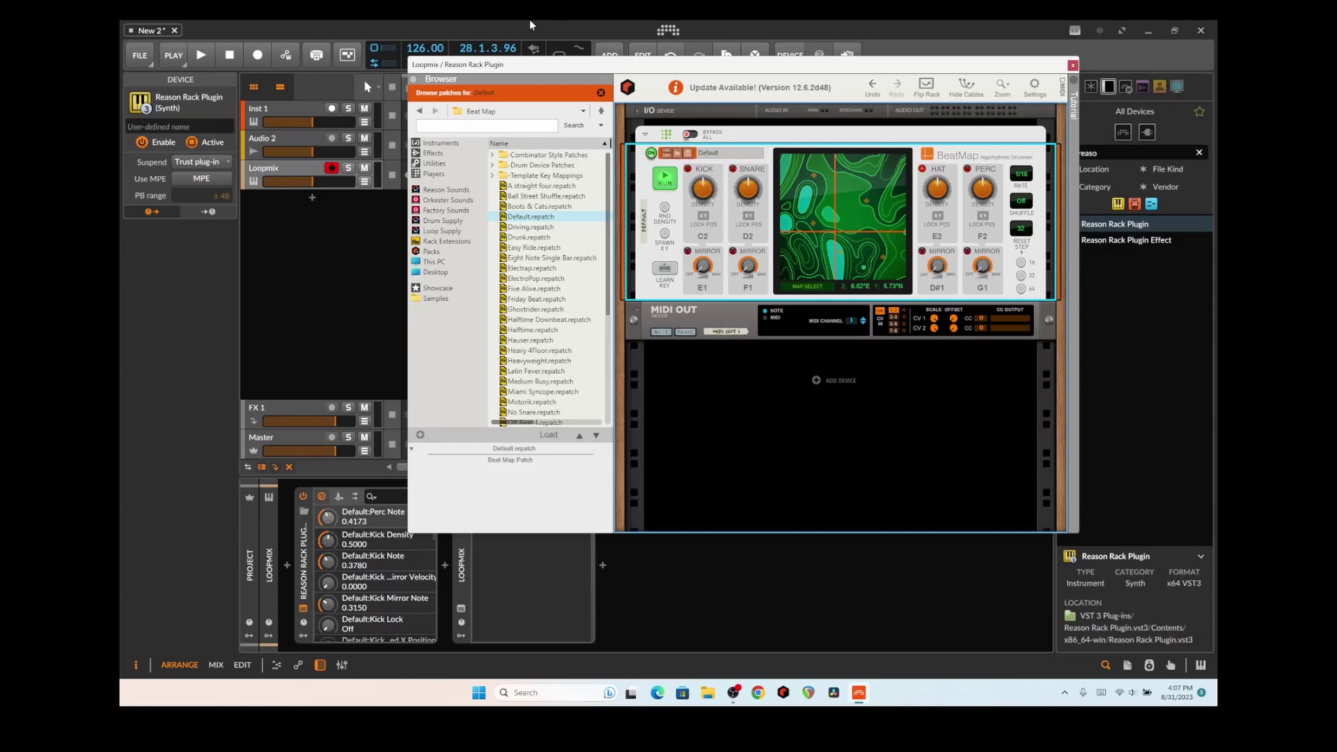
key(space)
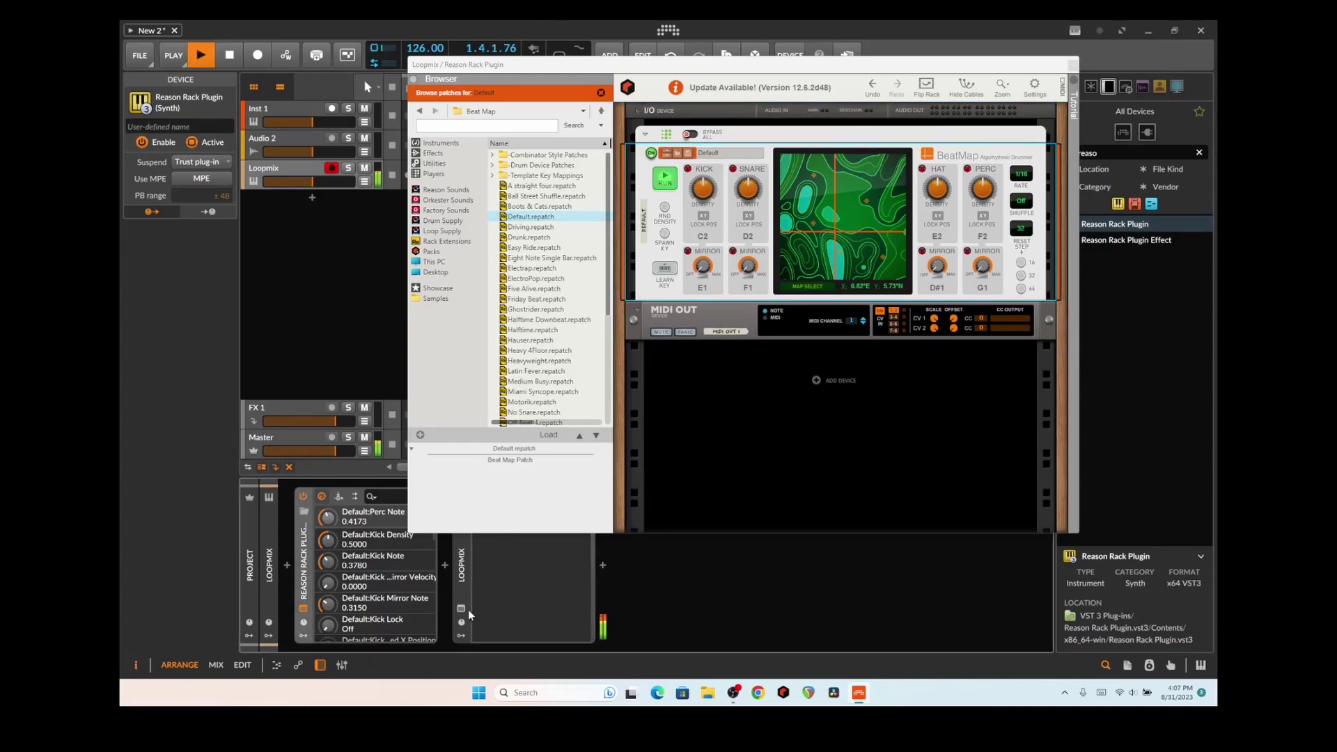
- Reopen Loopmix, stop playback, and move its window down behind the Reason Rack
click(464, 609)
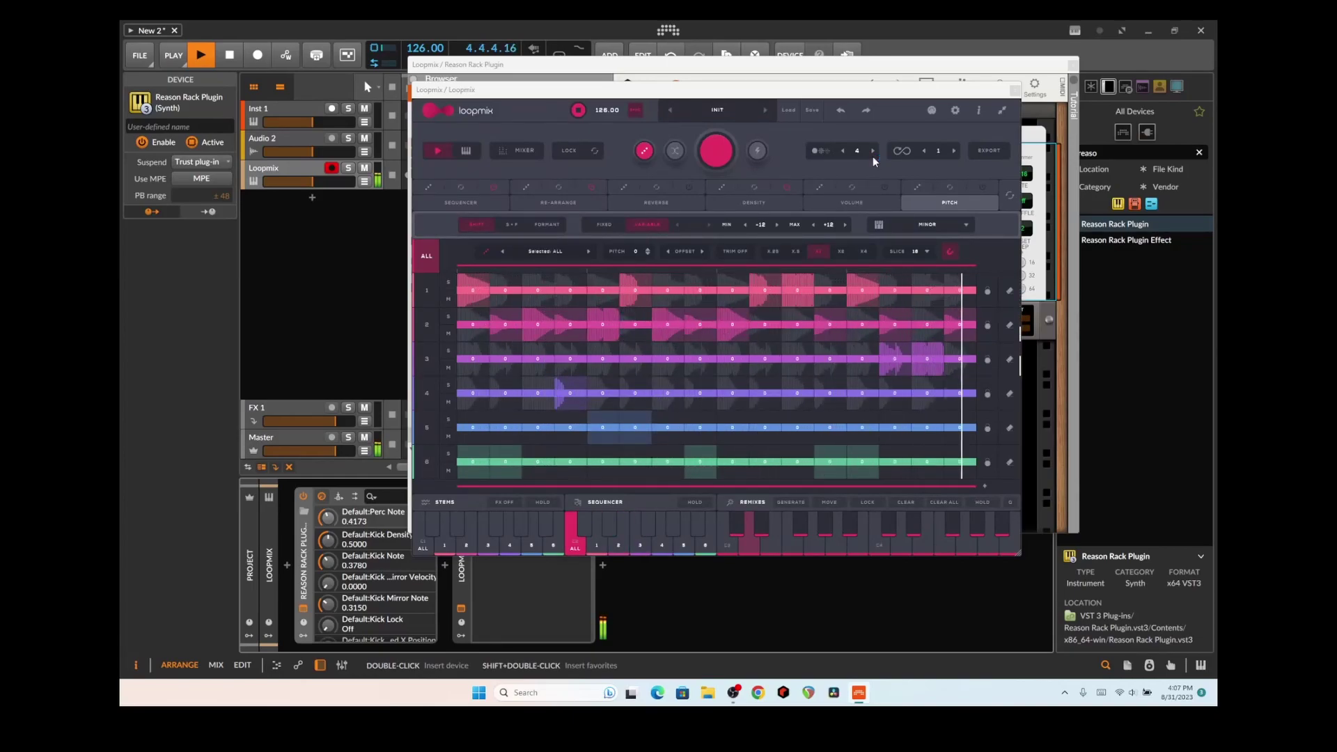
key(space)
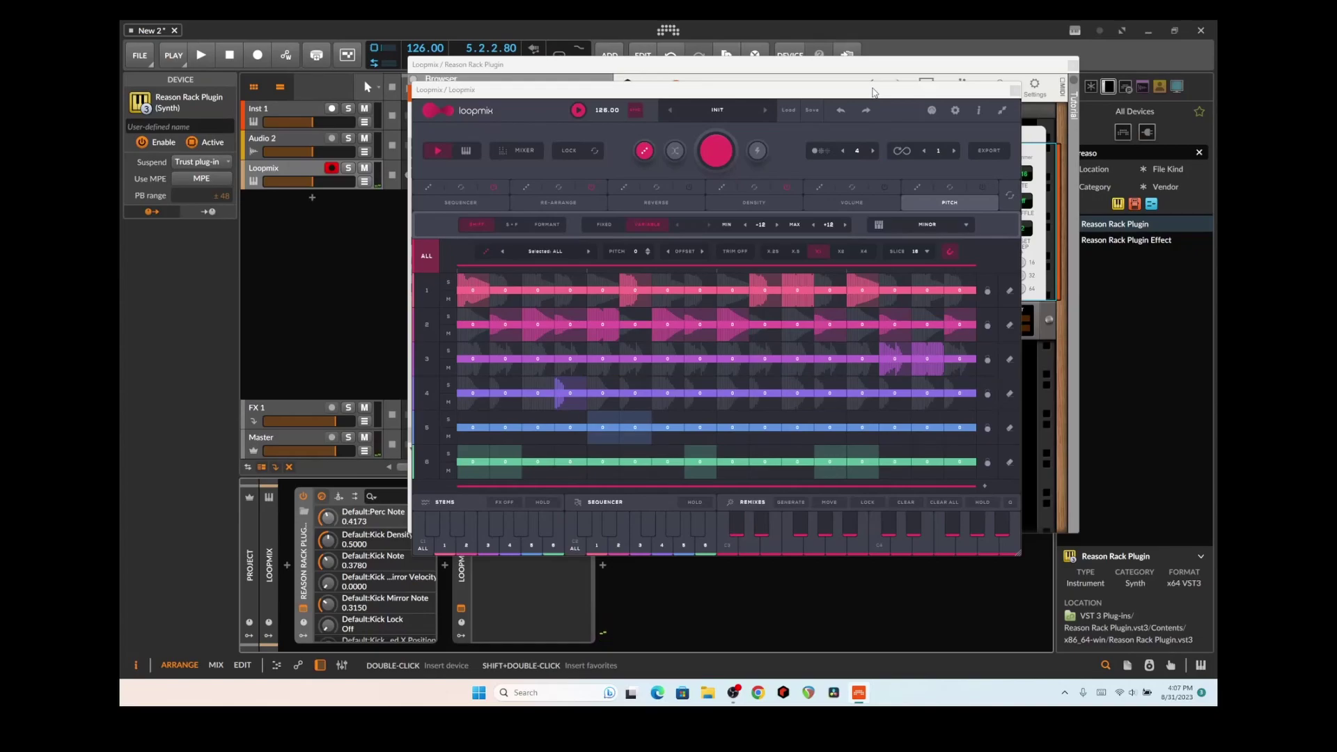
drag(839, 95, 848, 174)
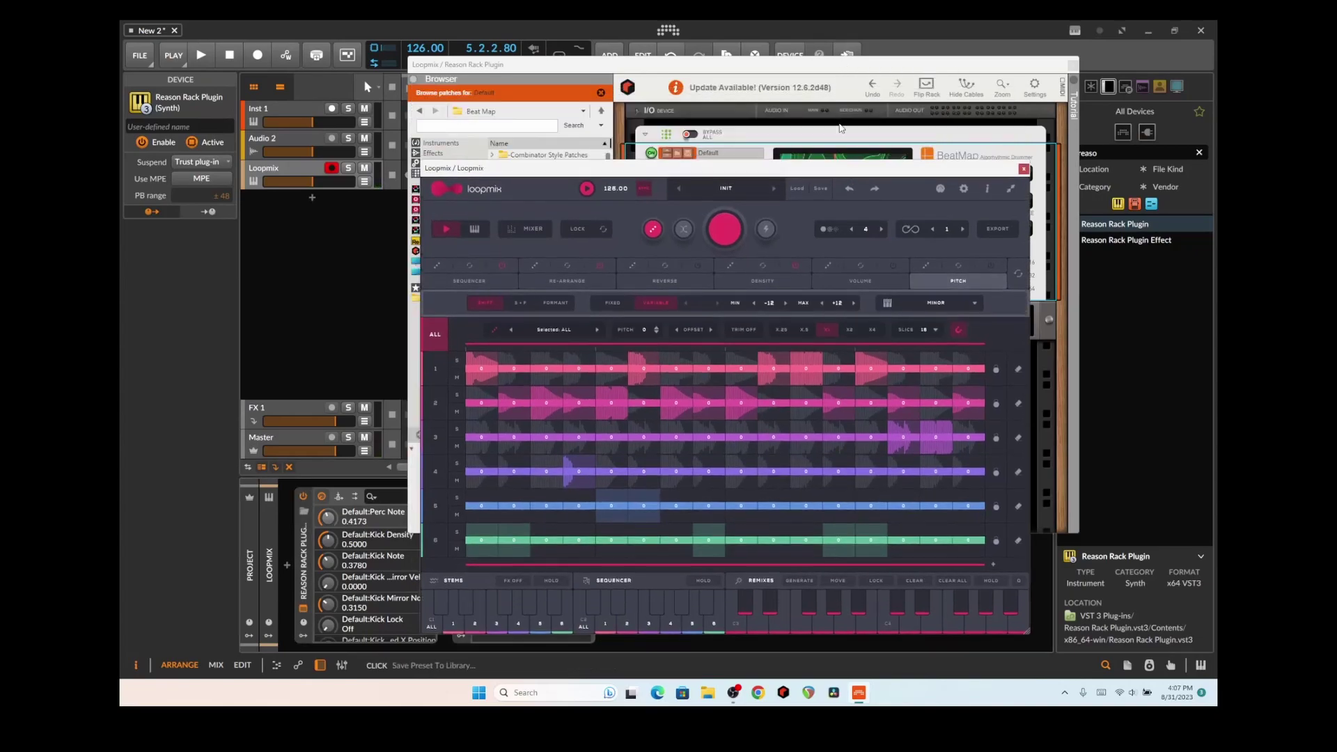
click(839, 80)
- Raise BeatMap's kick, snare and perc trigger notes, switch BeatMap to RUN, and start playback
drag(701, 241, 703, 235)
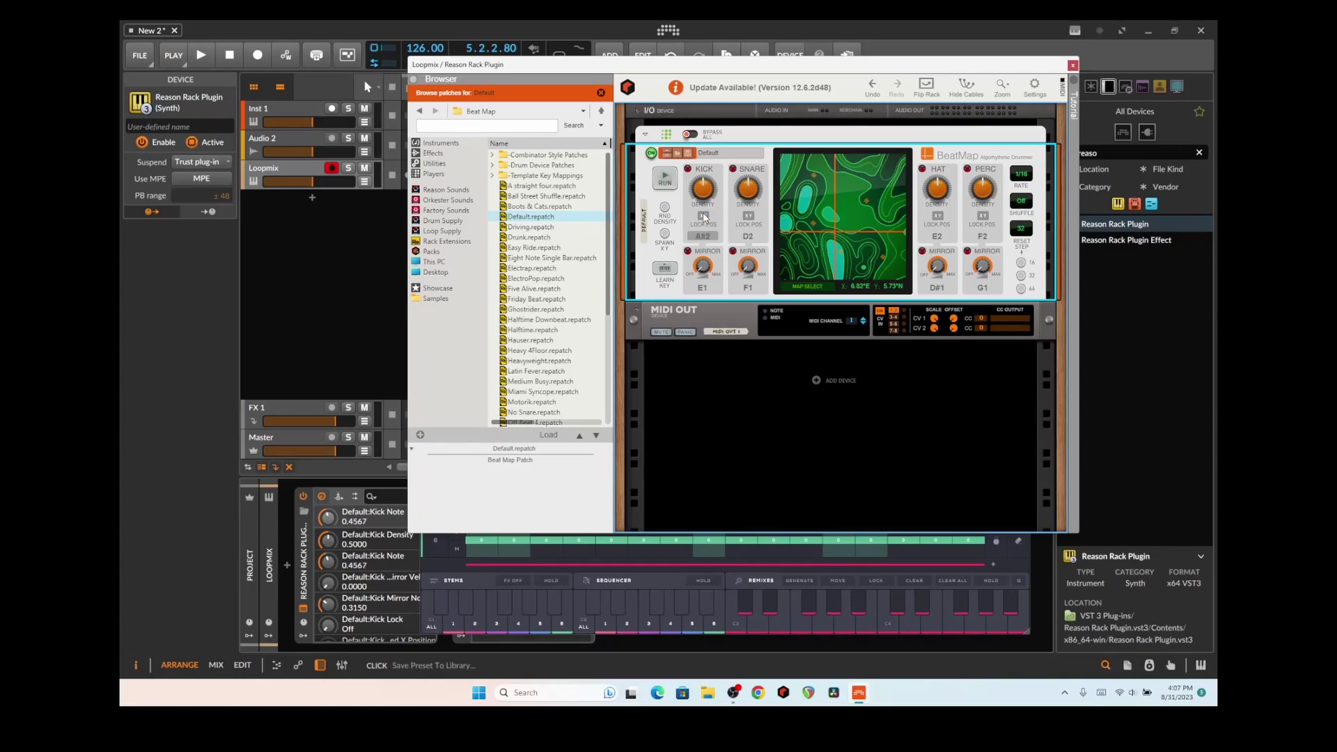
drag(756, 239, 749, 222)
drag(989, 238, 989, 226)
click(665, 179)
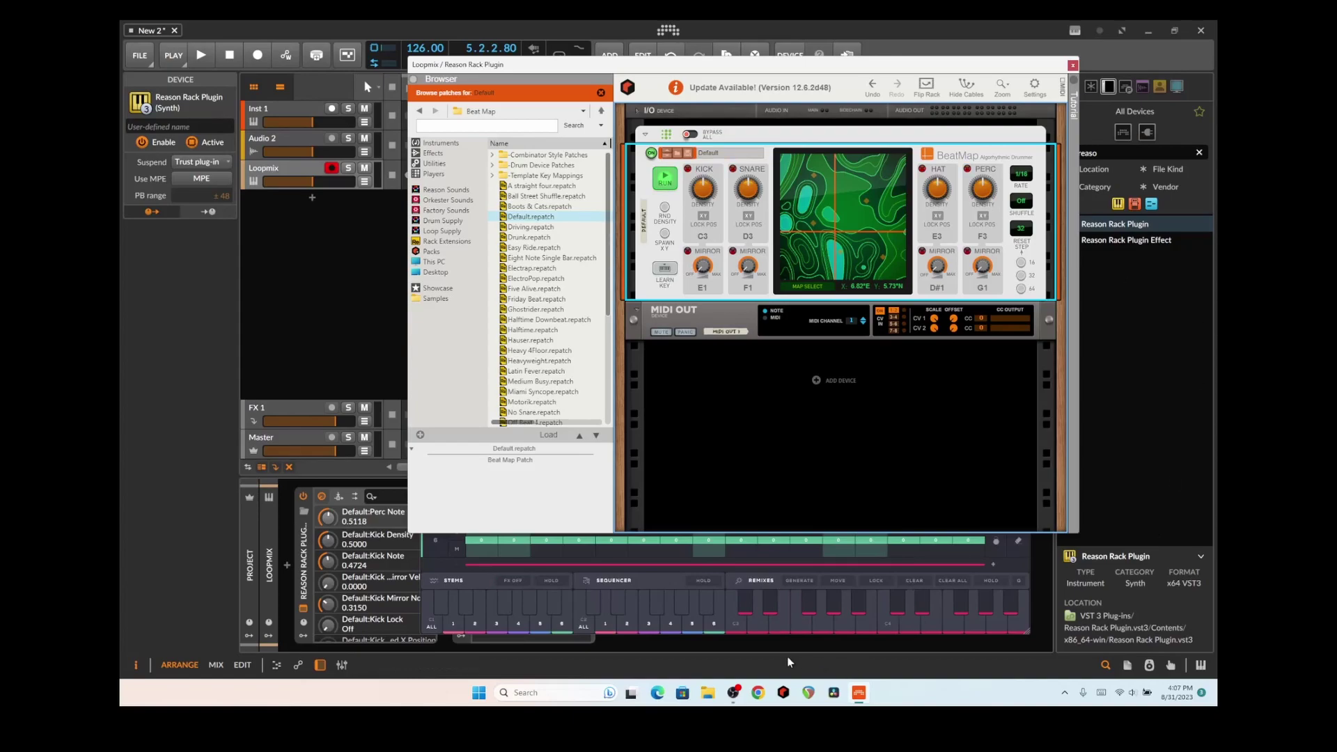
click(131, 33)
click(200, 55)
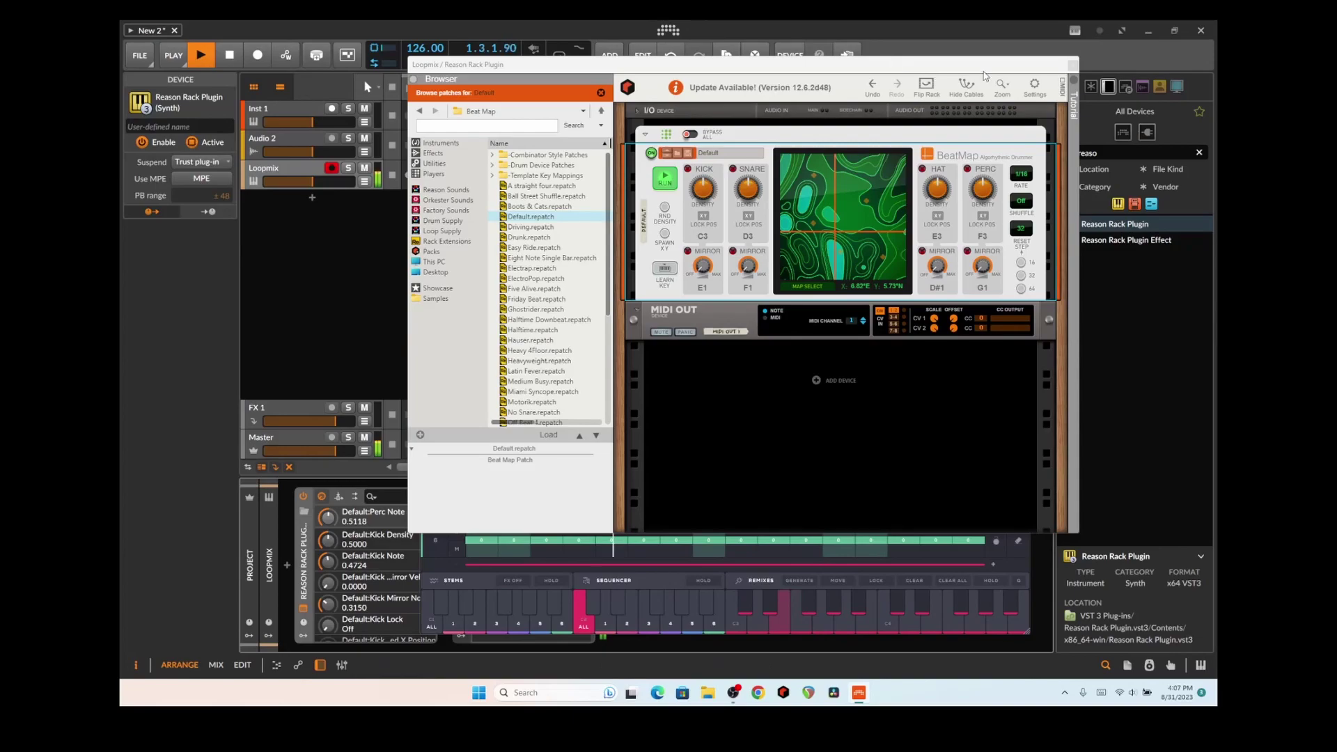
- Close the Reason Rack, view Loopmix's SEQUENCER page, then close the Loopmix window
click(1072, 65)
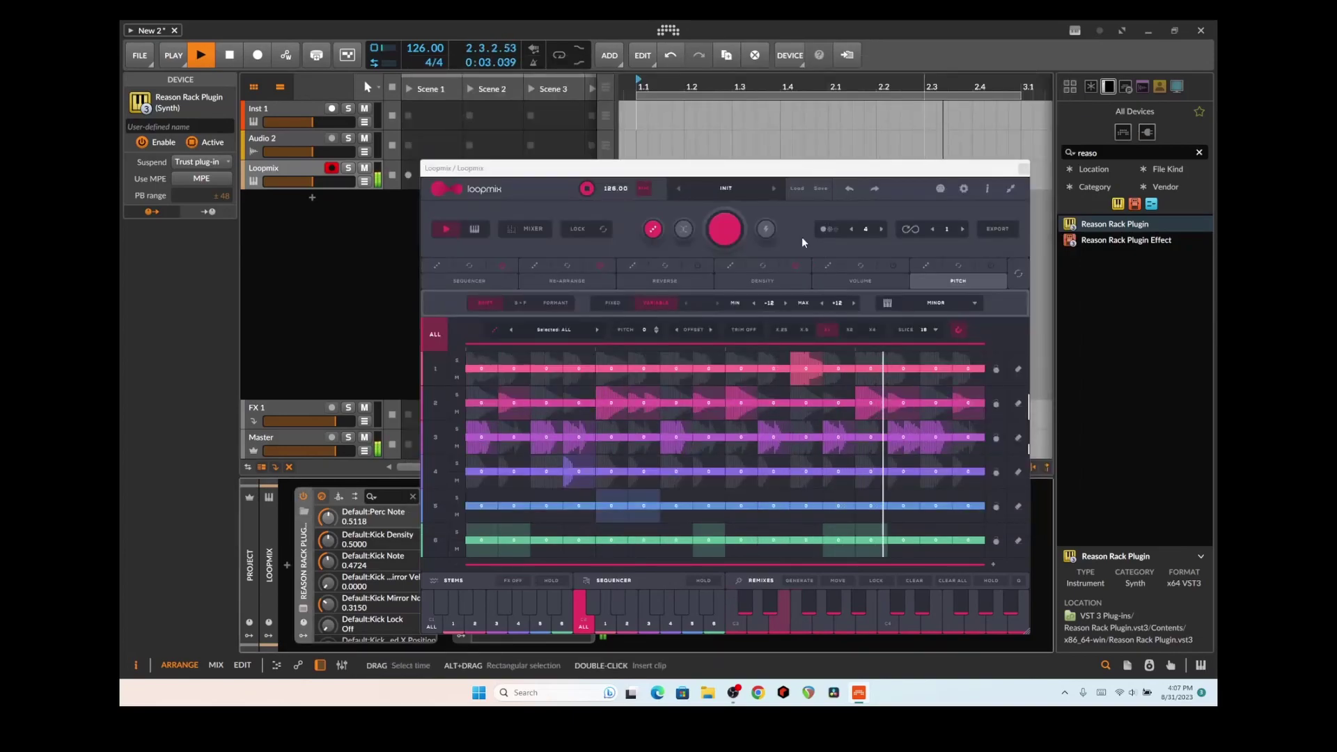
click(469, 282)
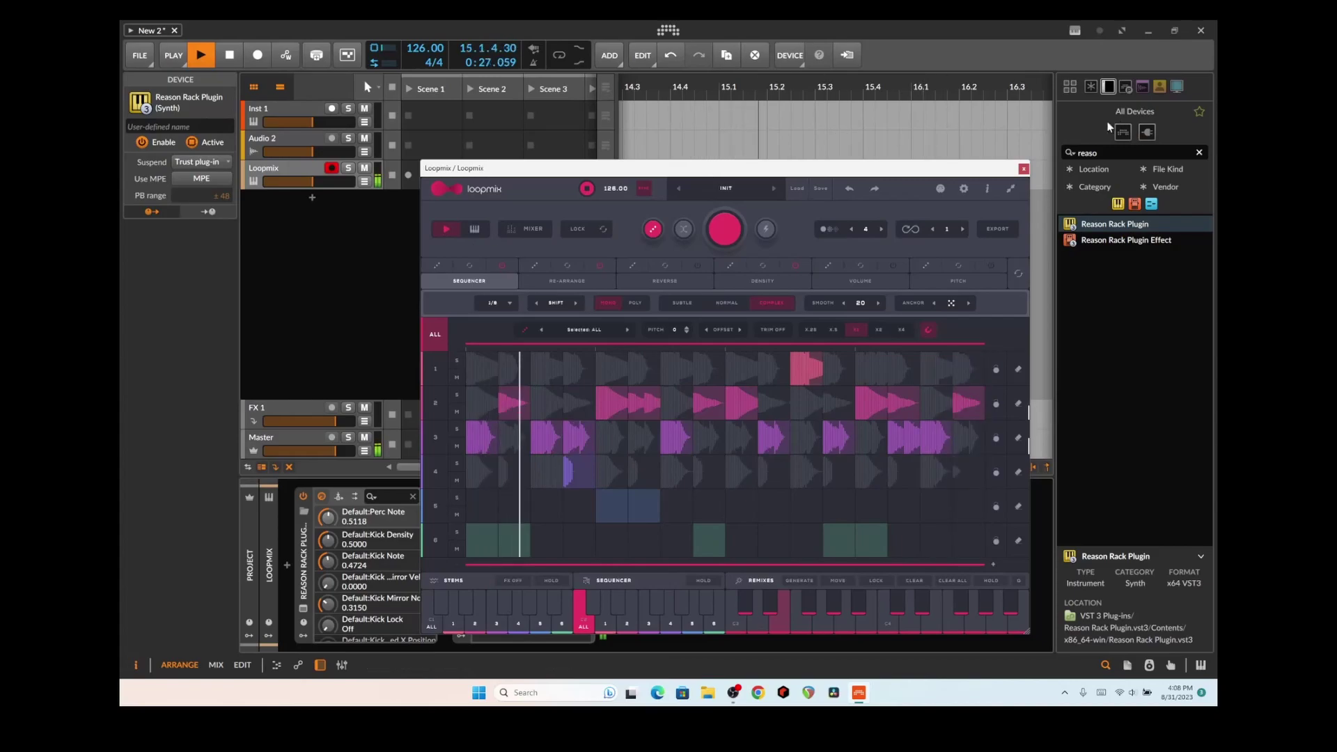
click(1023, 168)
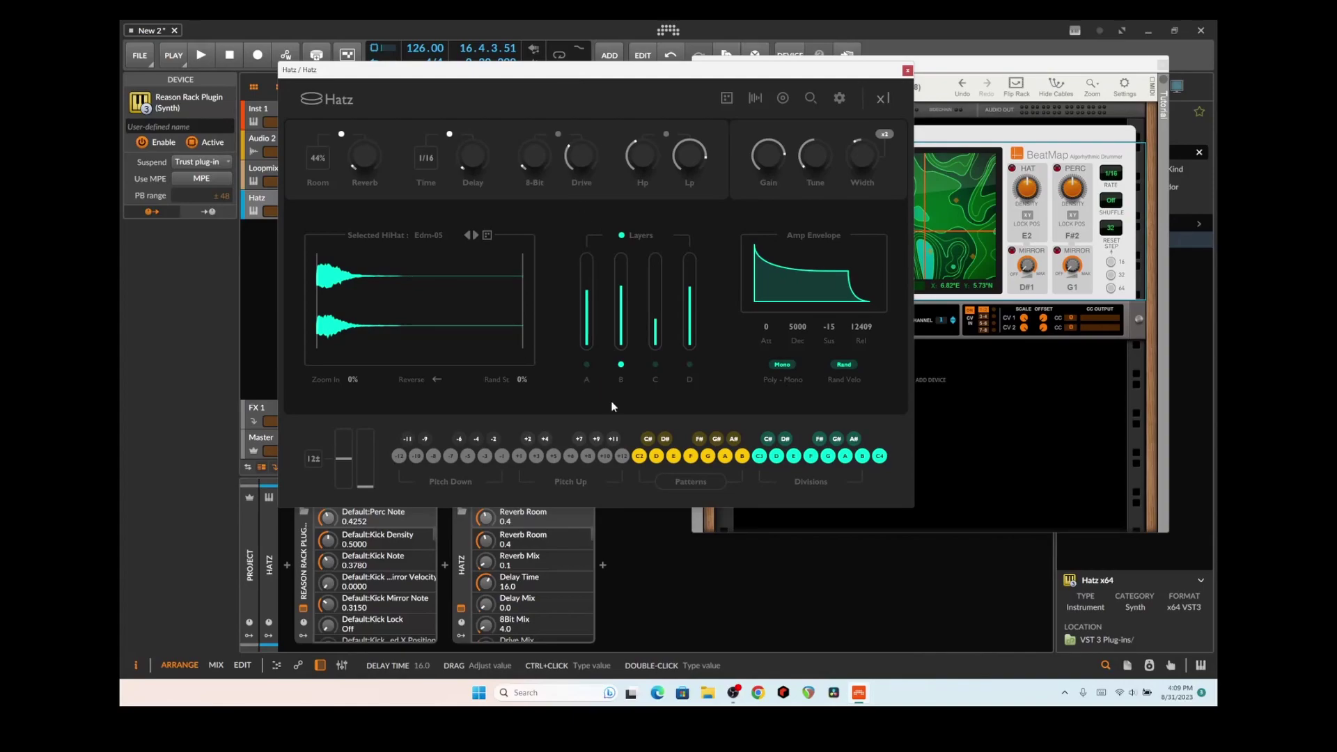
- Audition the Hatz hi-hat patterns E, F, B and D
click(674, 459)
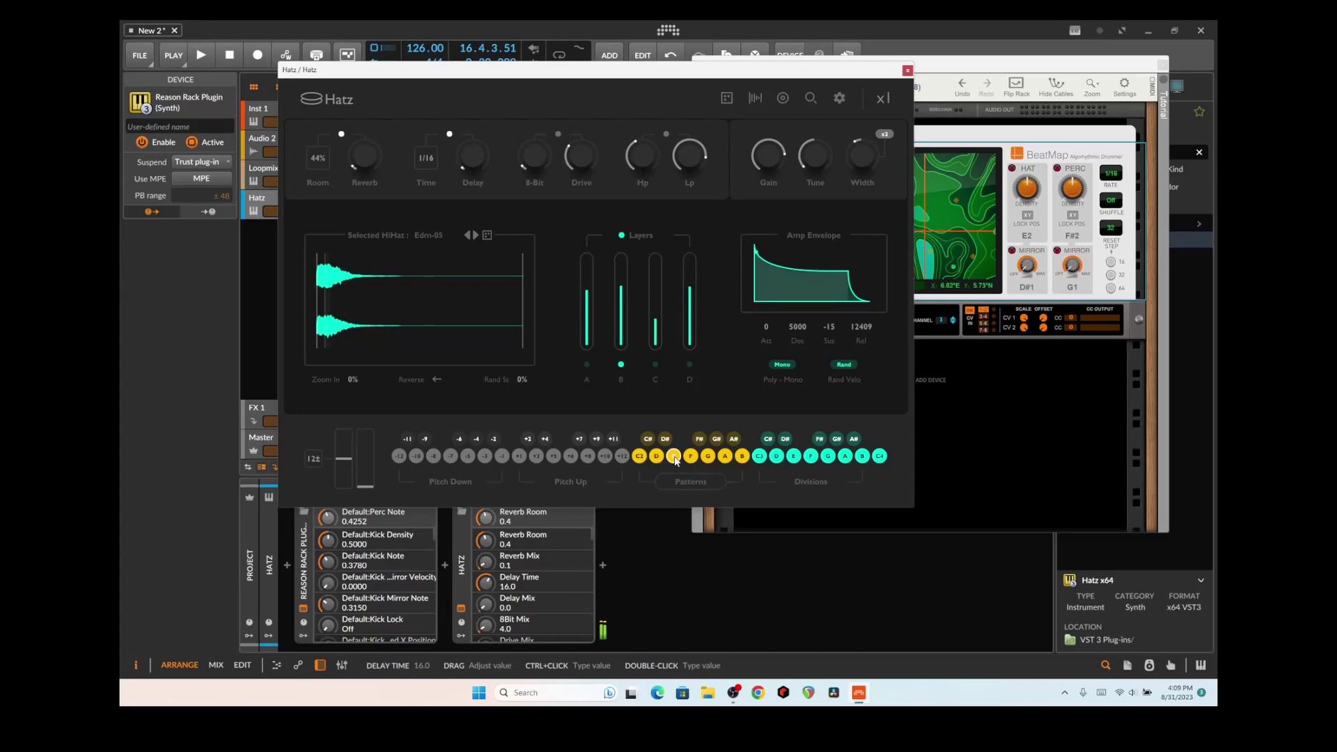
click(689, 456)
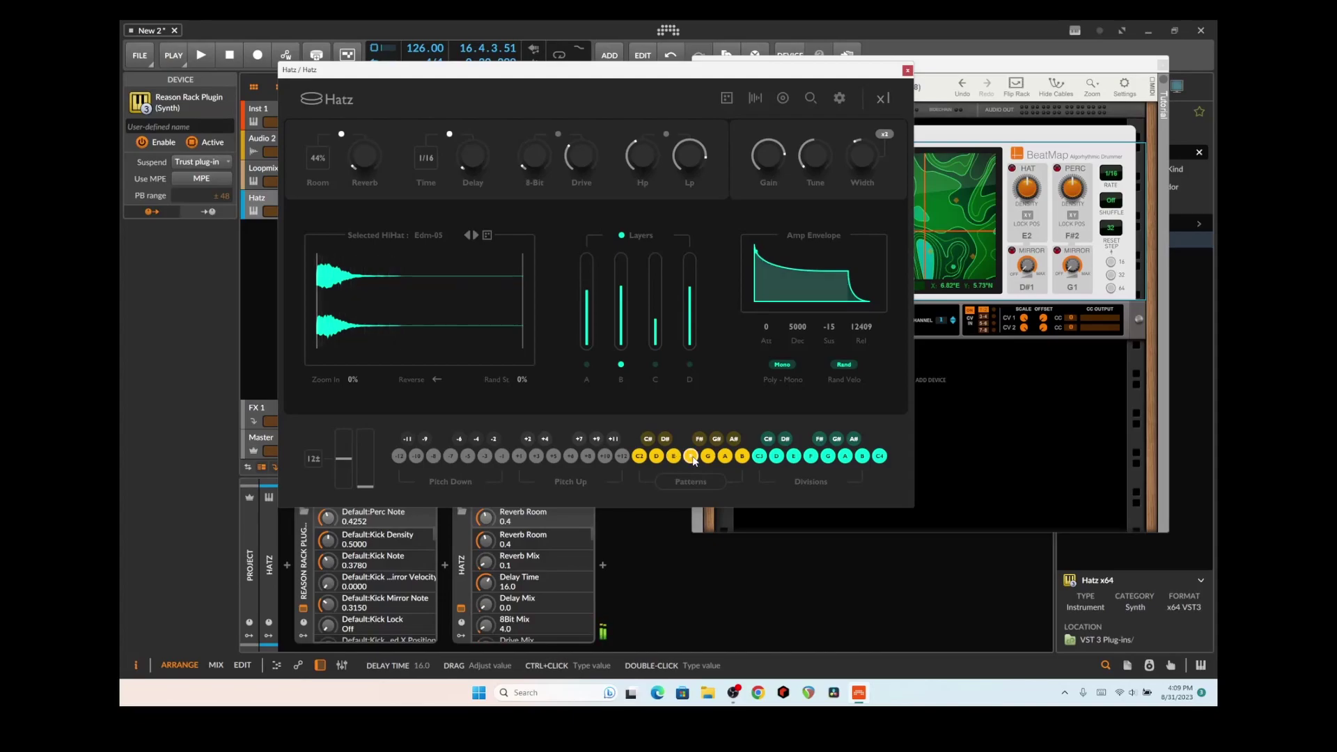
click(741, 457)
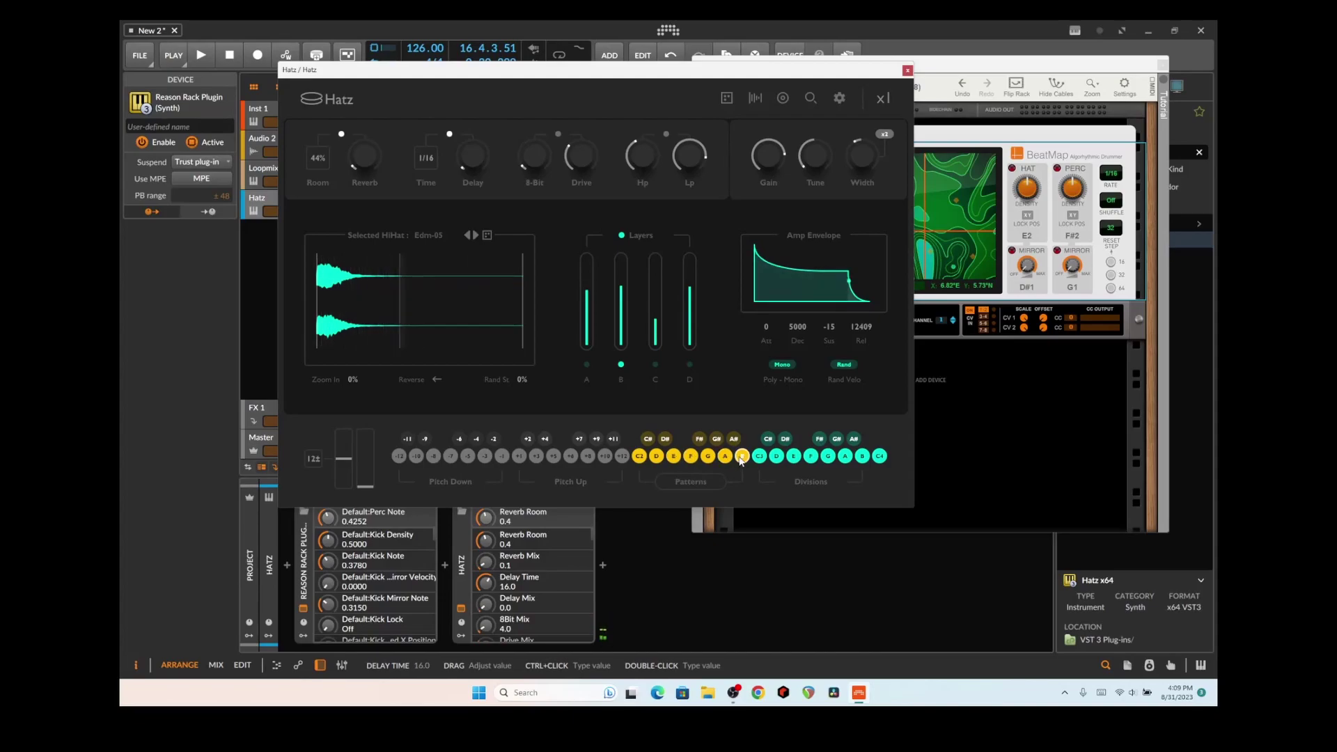
click(653, 459)
- Start playback from the Reason Rack and place the Hatz window up and left beside it
click(947, 64)
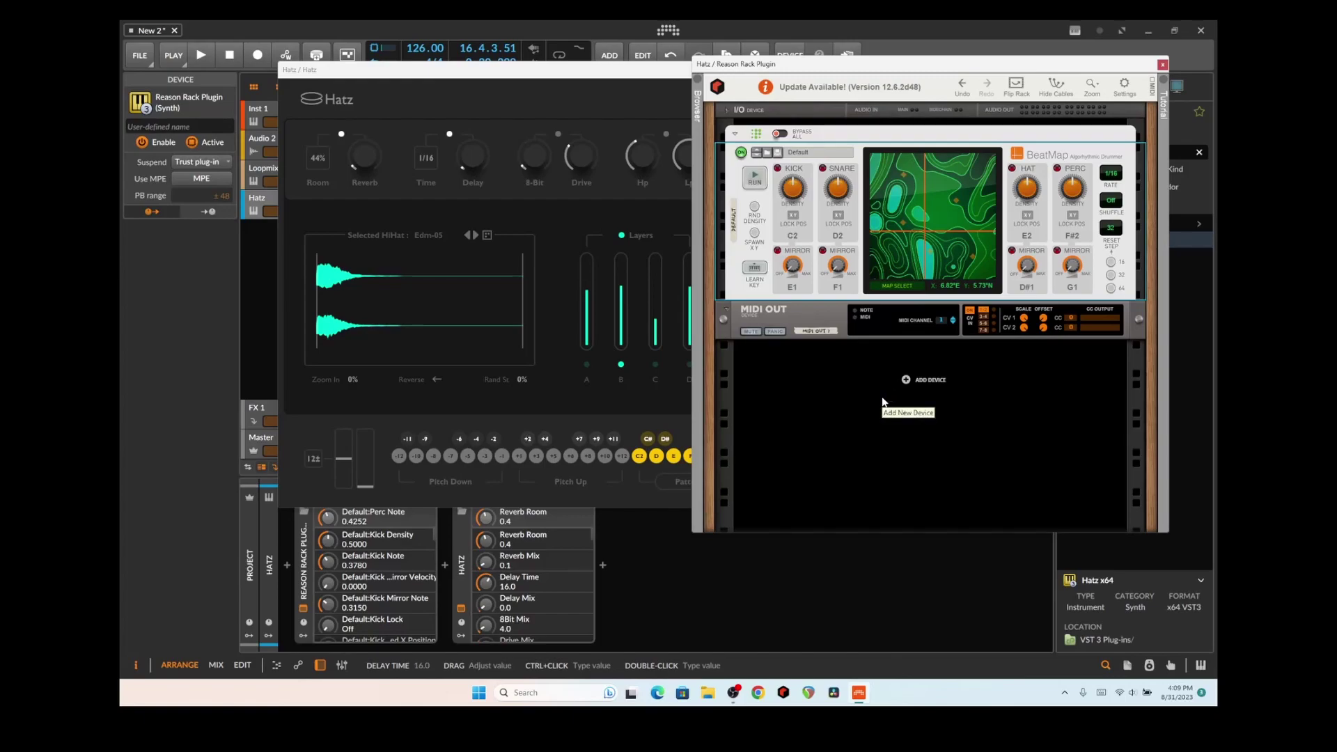
key(space)
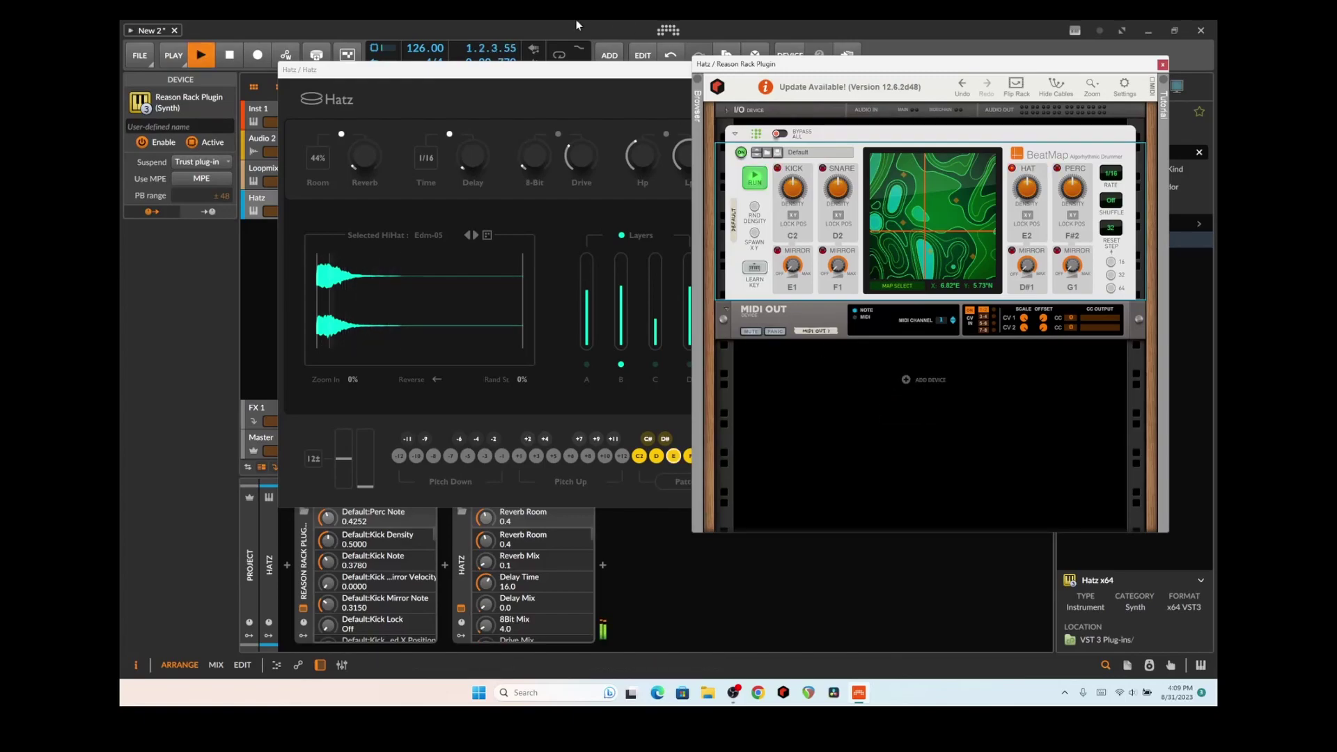
click(578, 98)
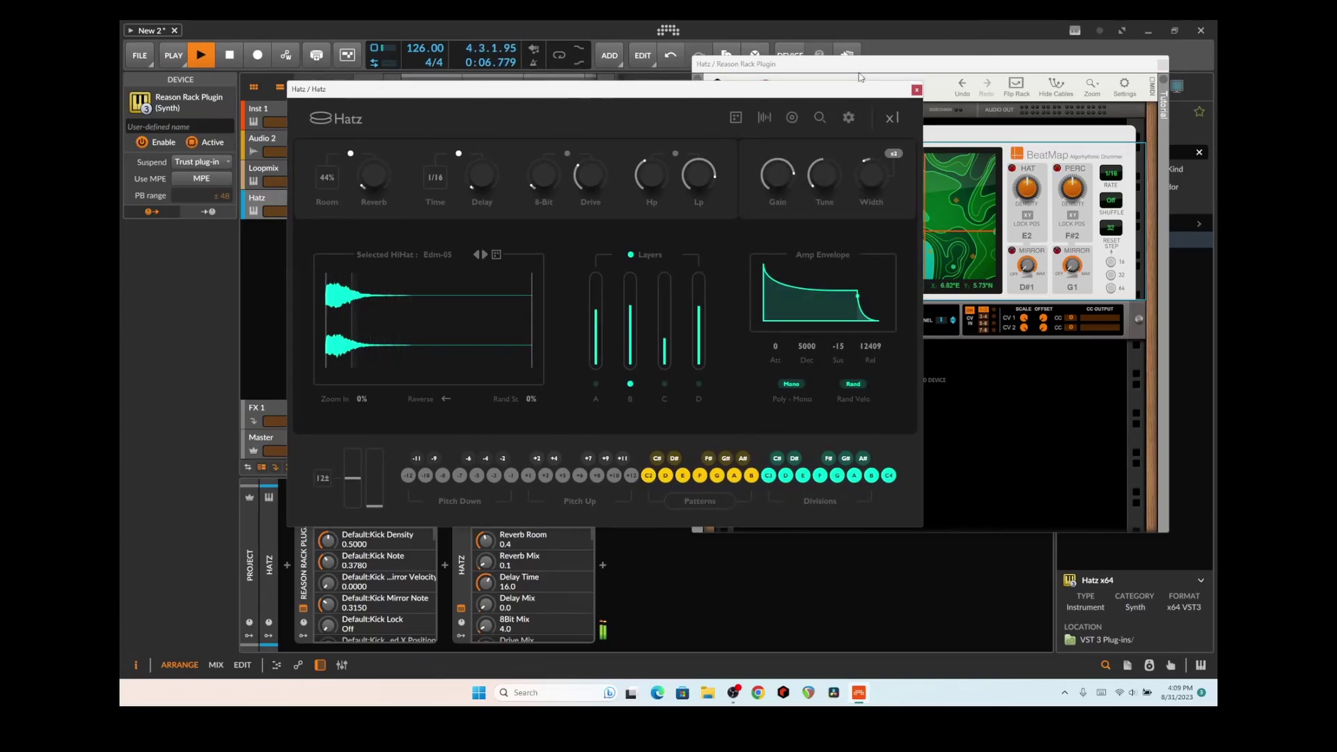
drag(827, 95, 726, 72)
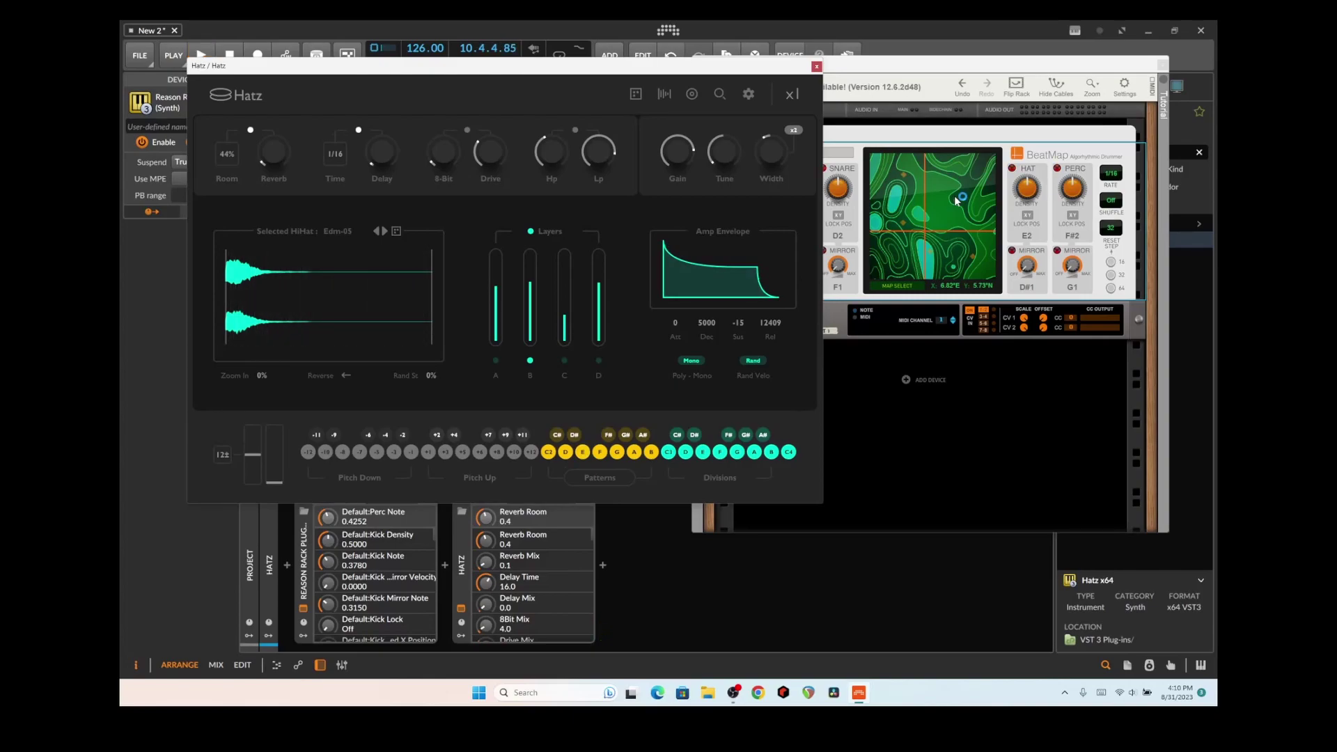
- Shift BeatMap's map position, play, raise the snare a semitone, set hat note 0.4882, close the rack
drag(945, 236, 885, 219)
key(space)
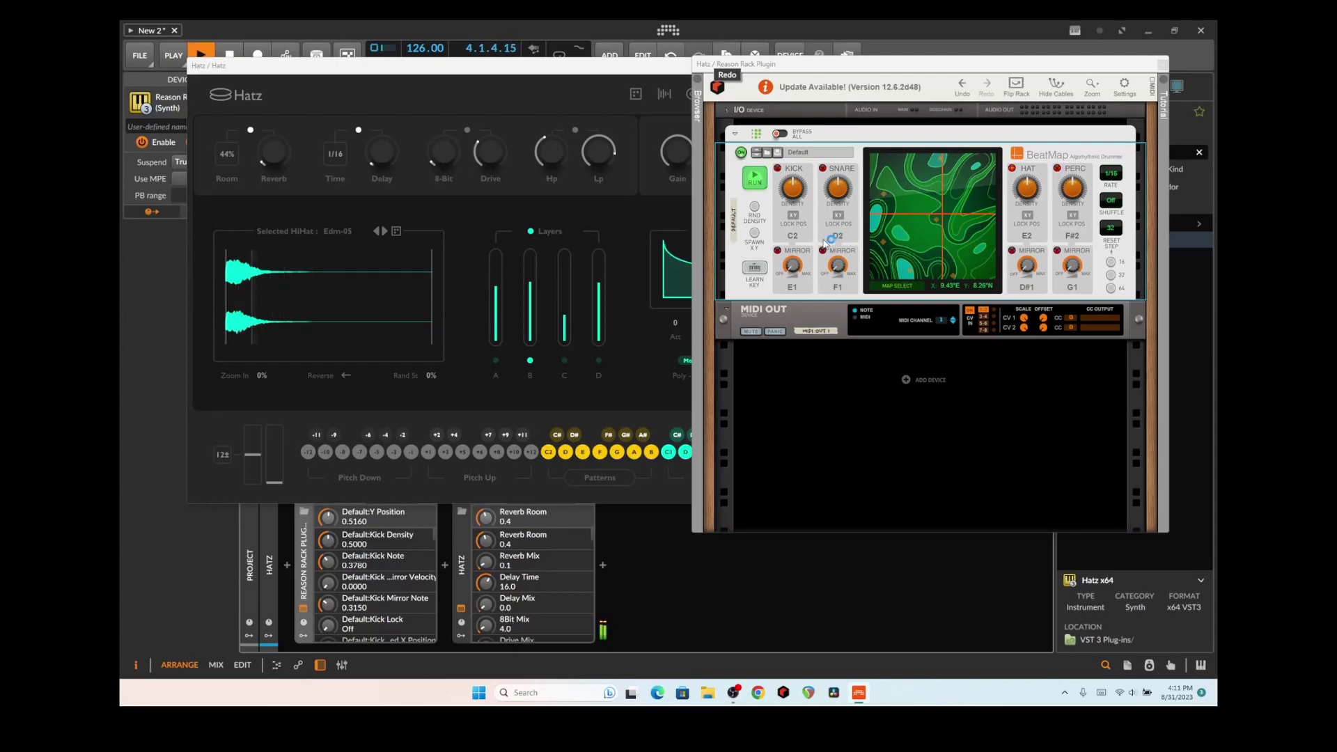
click(836, 237)
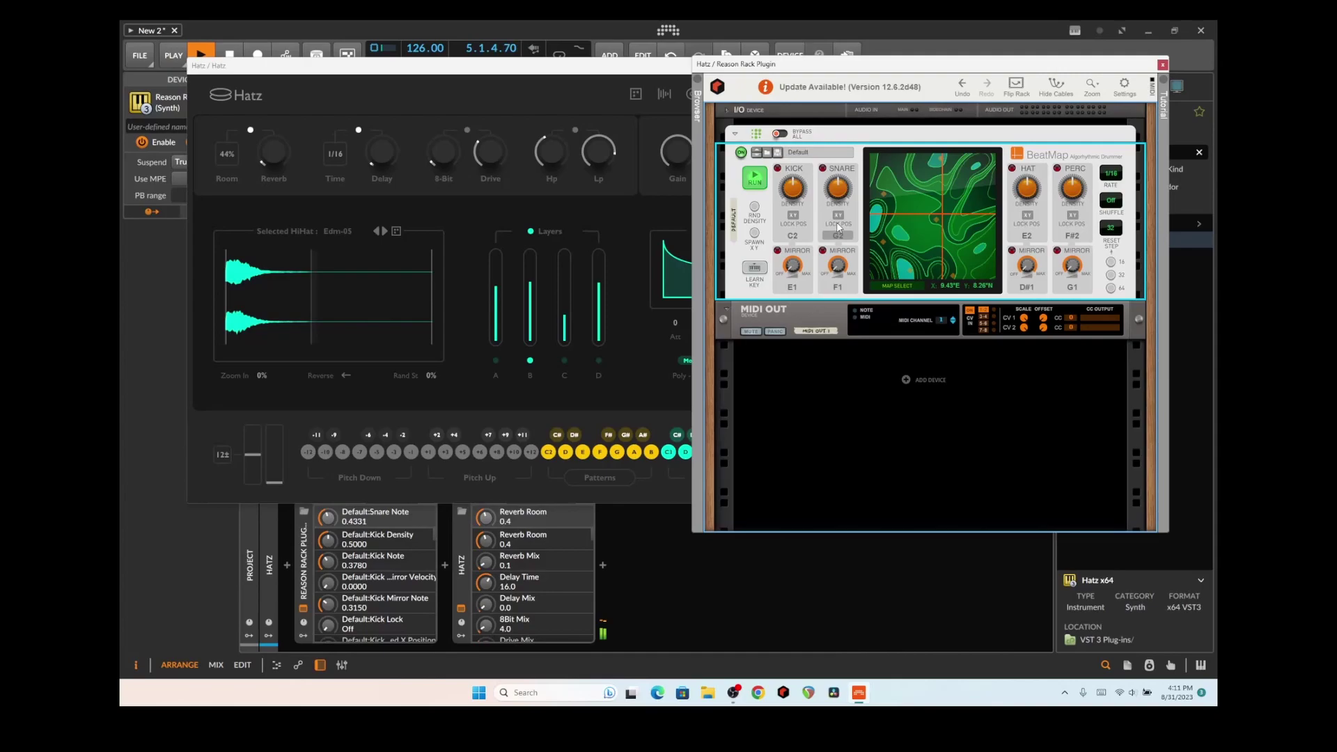
drag(841, 244, 853, 222)
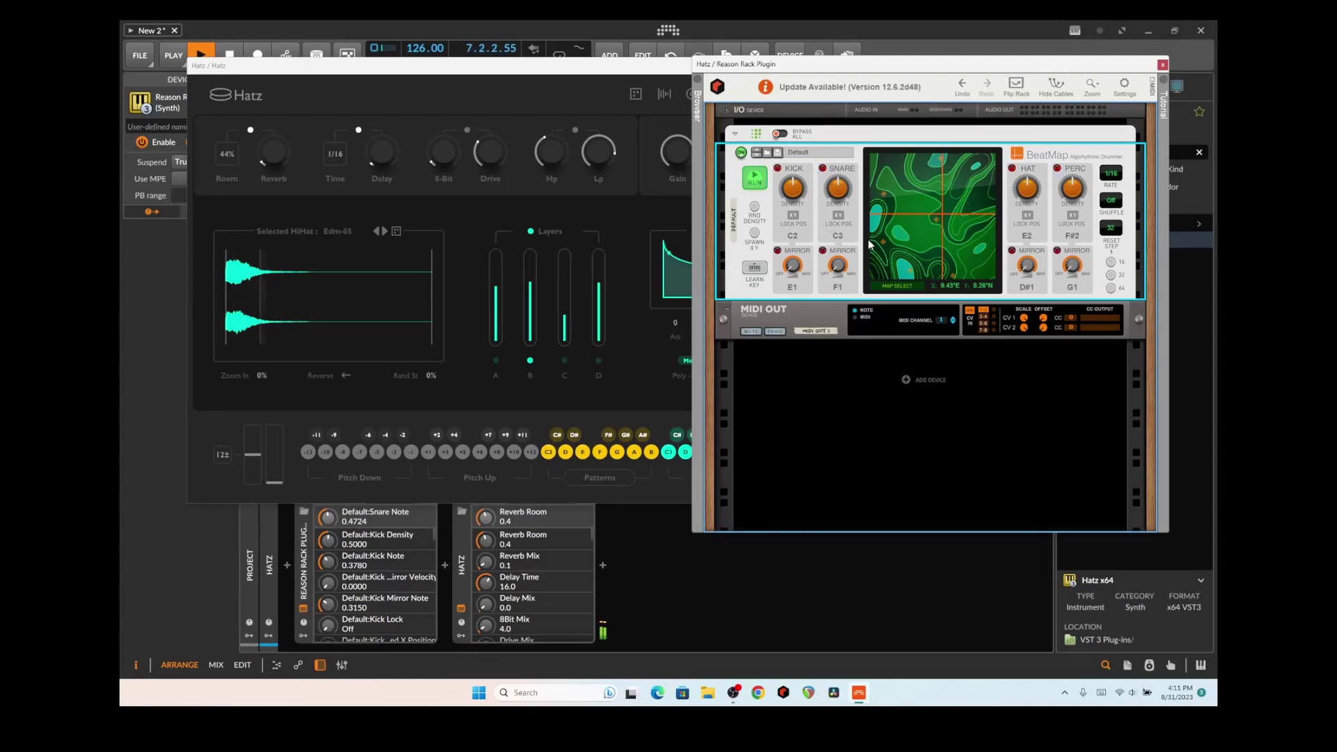
drag(1033, 240, 1036, 213)
click(1162, 65)
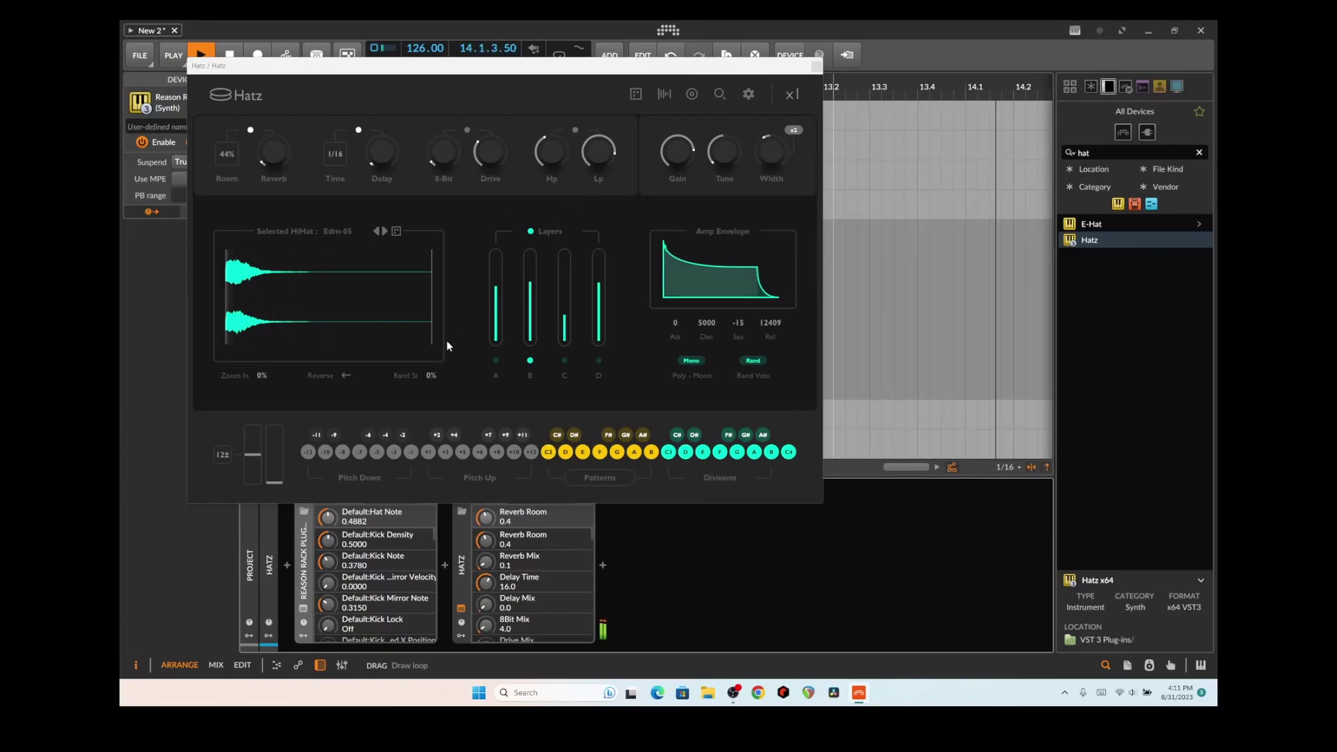
- Step the Hatz hi-hat sample through Edm-02 and Edm-03 to Edm-04, then close Hatz
click(394, 231)
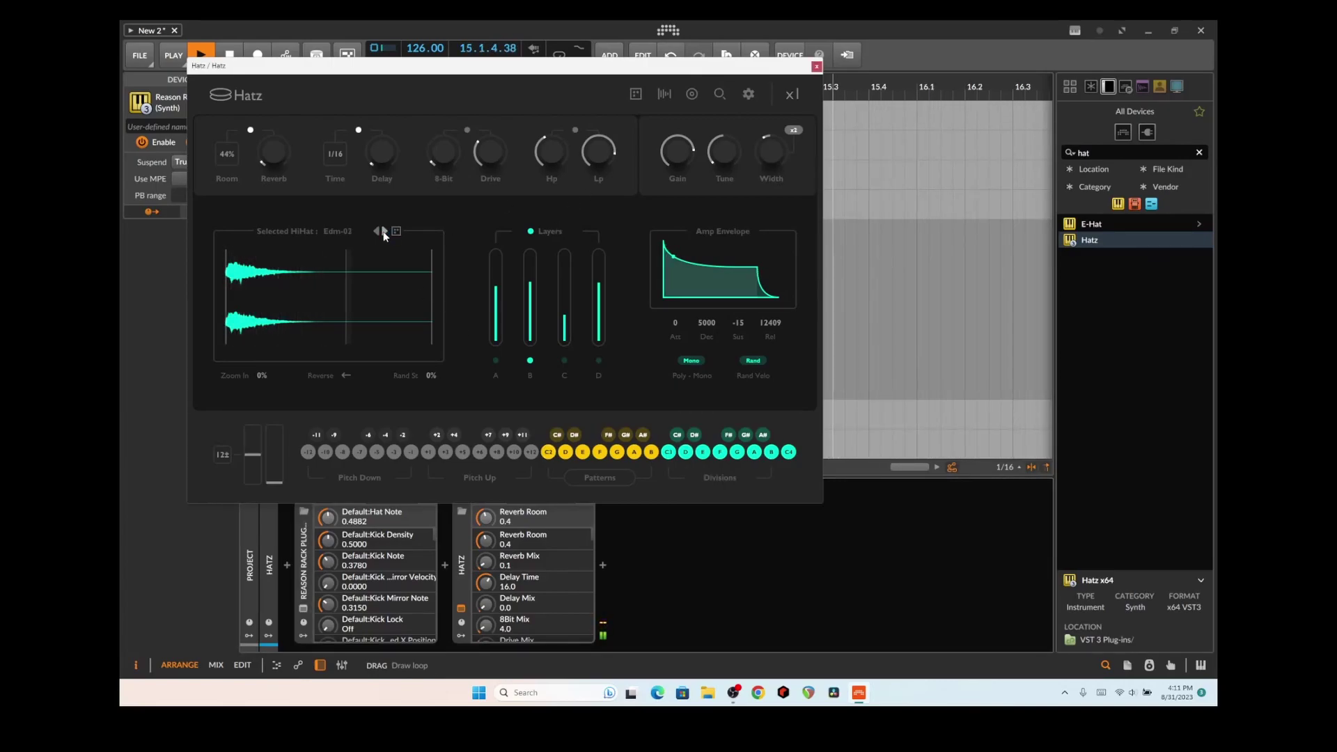
click(384, 232)
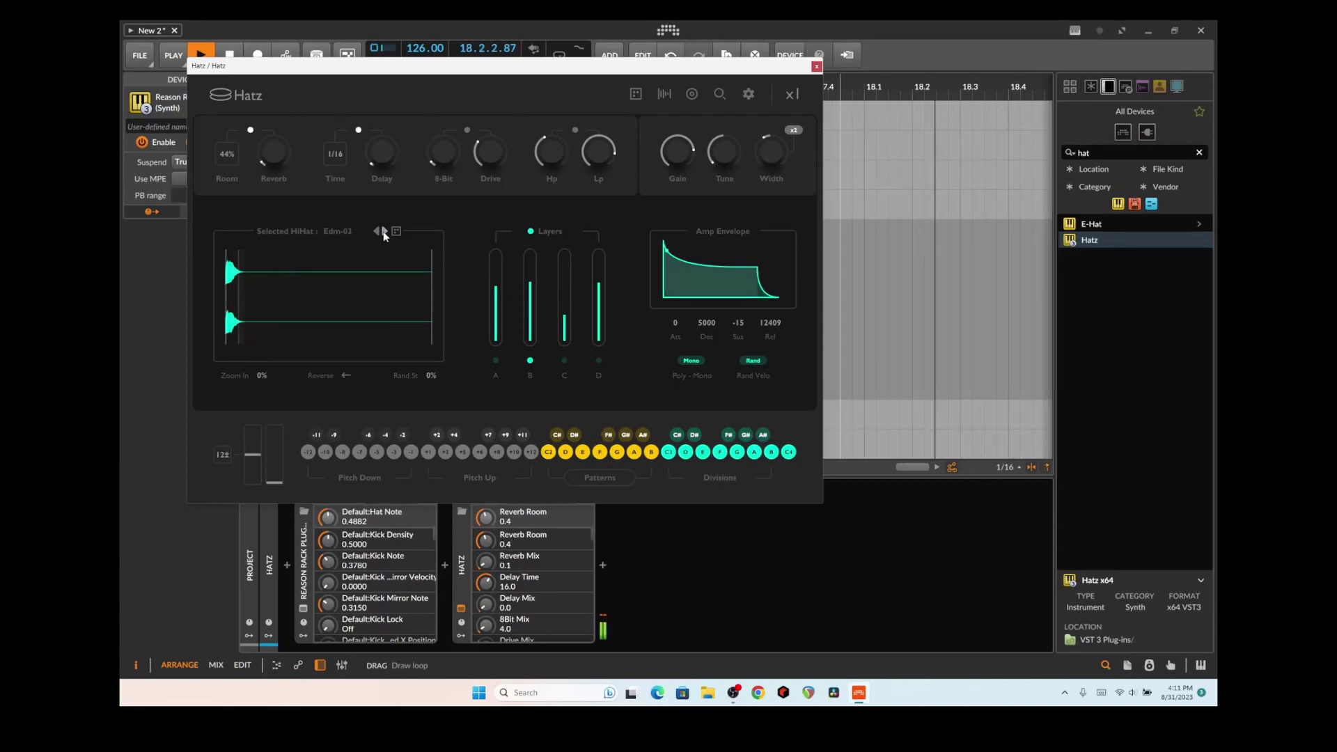
click(384, 232)
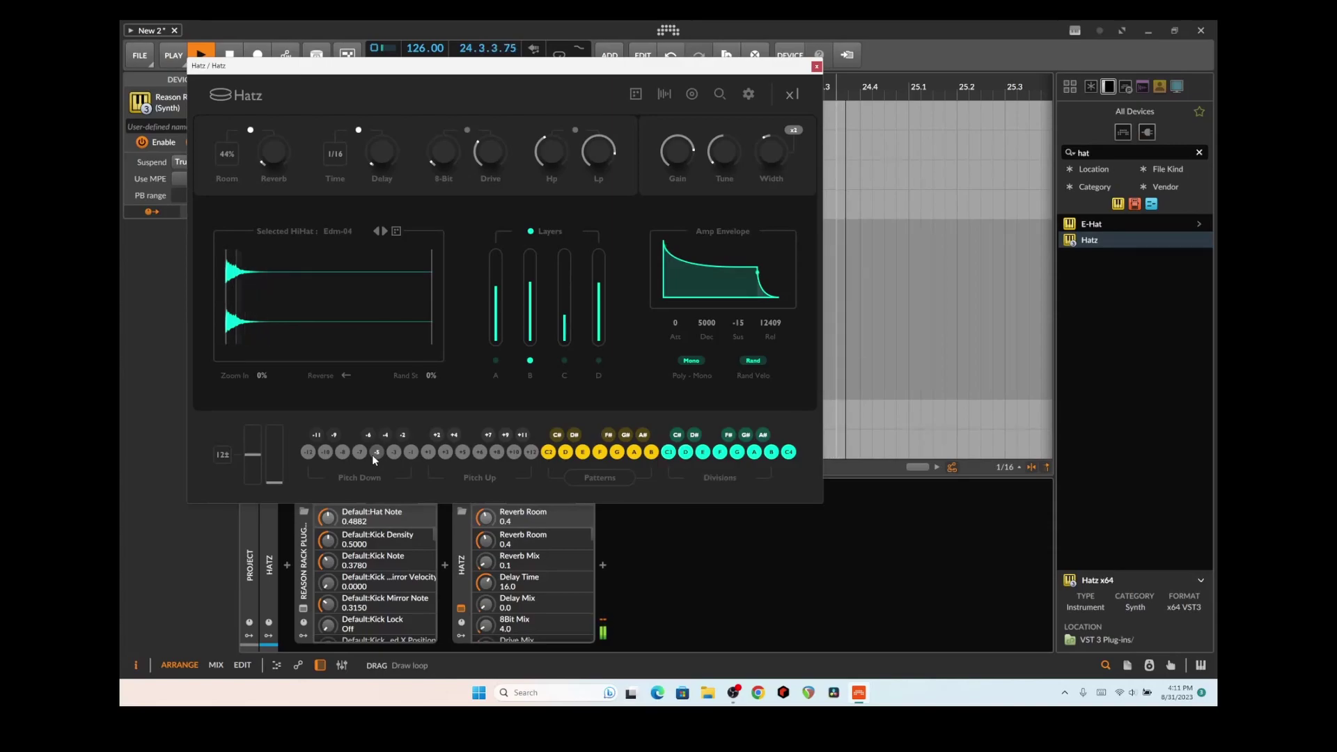
click(816, 66)
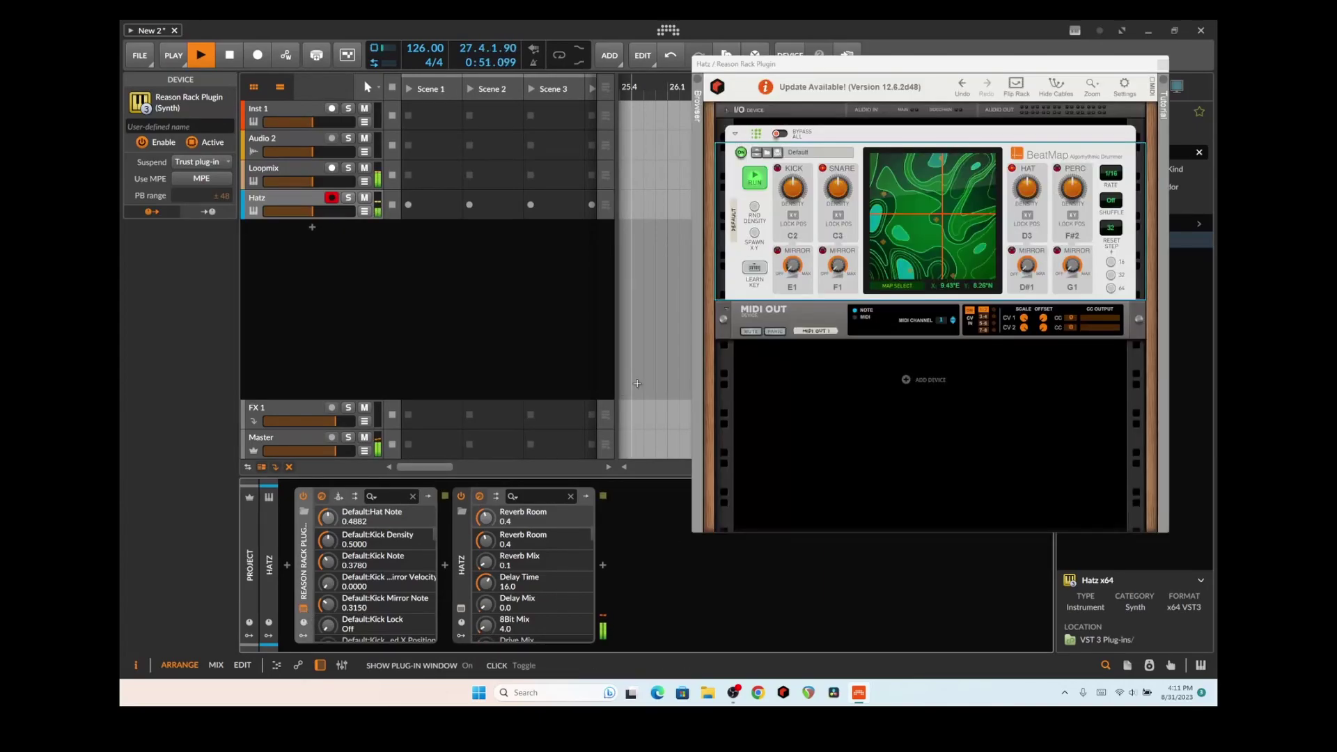
- Lower BeatMap's kick note to C1 in the Reason Rack, then bring up the Hatz plugin window
click(303, 607)
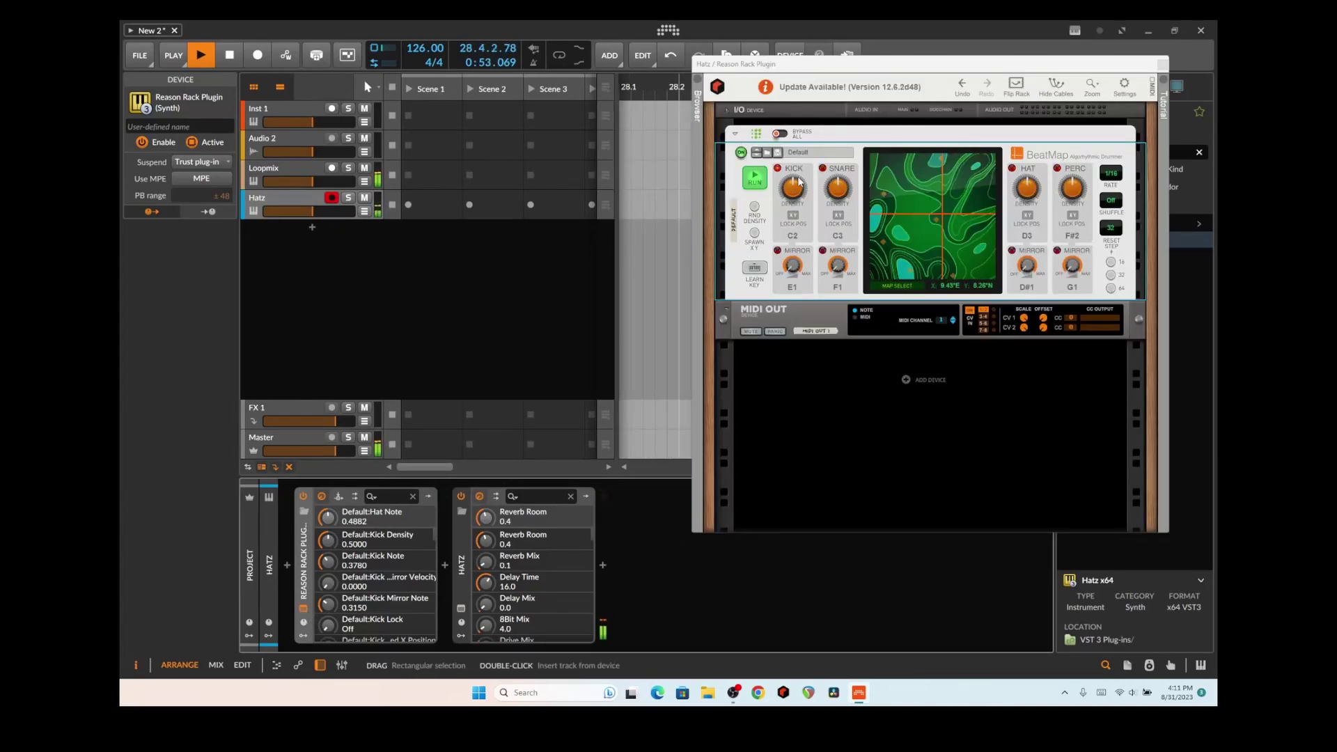
click(793, 238)
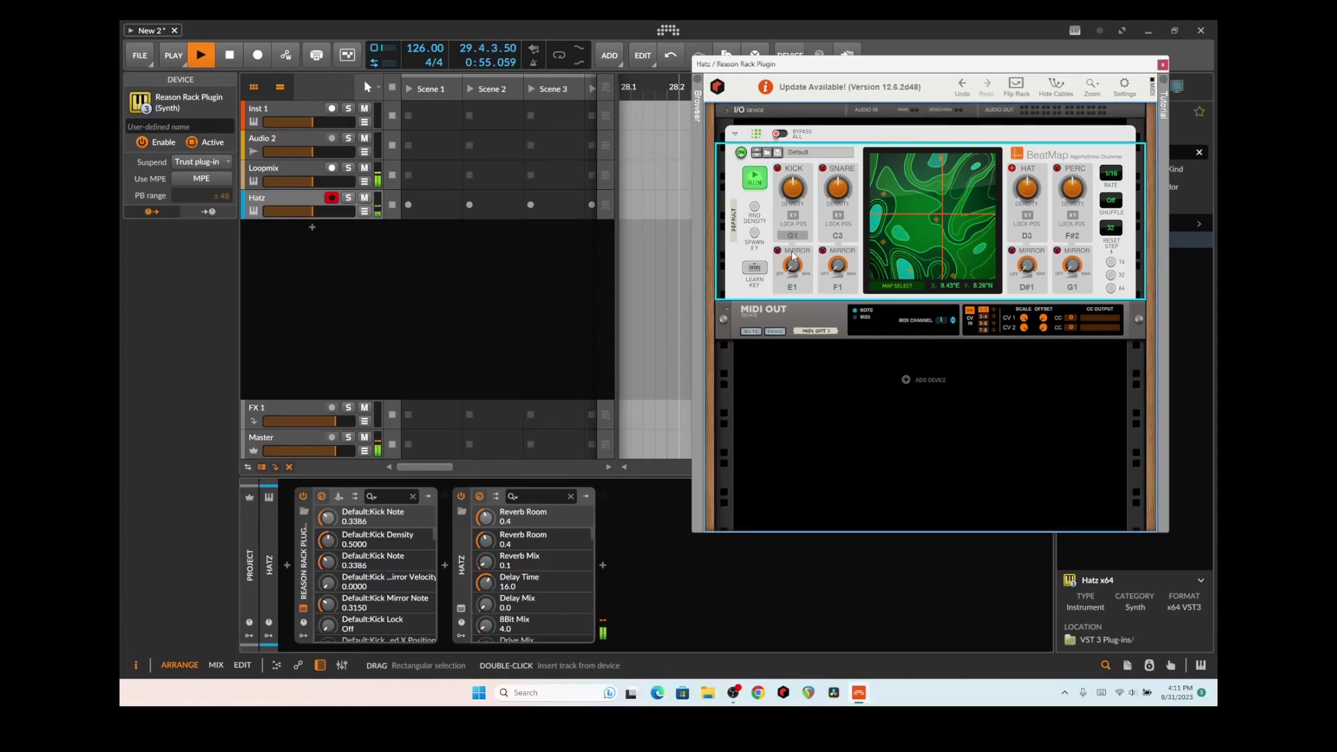
drag(791, 261, 792, 264)
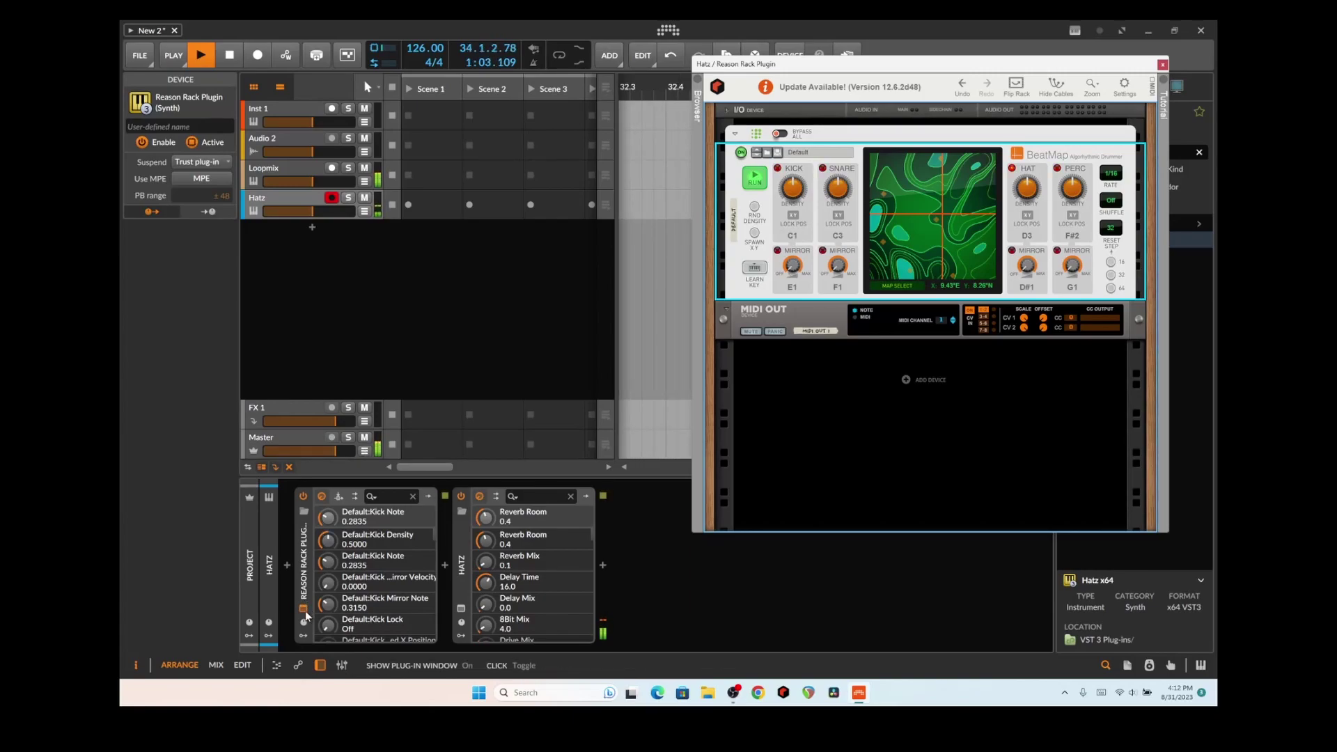
click(304, 609)
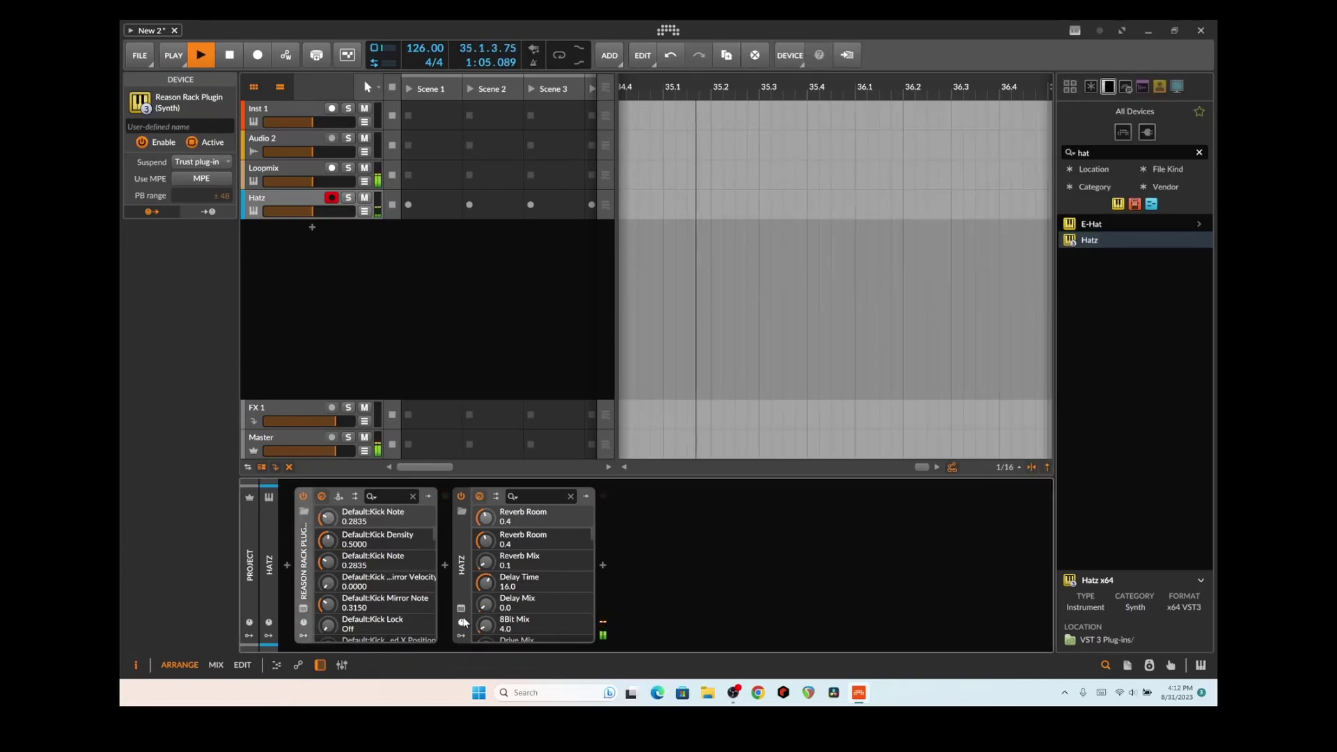
click(460, 610)
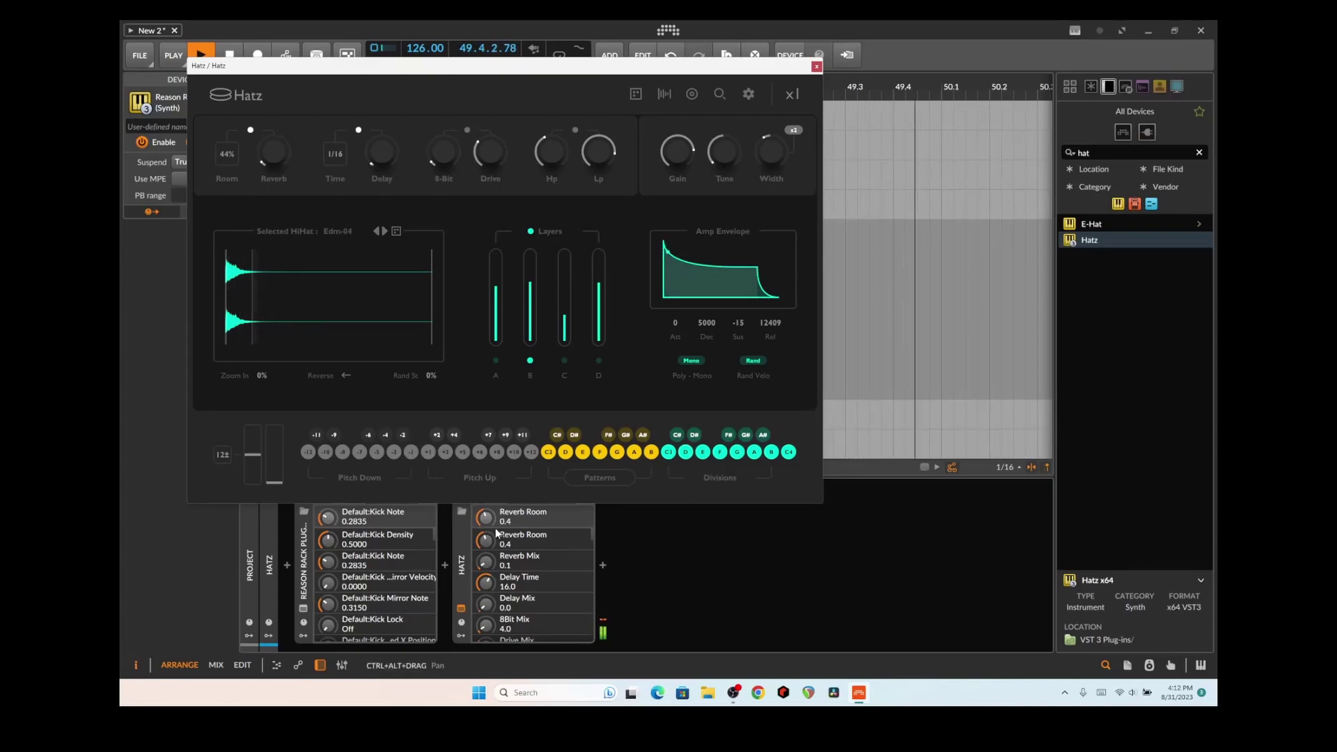
- In Hatz's BeatMap, lower the kick and settle the snare on F2, close the window, and stop playback
click(632, 479)
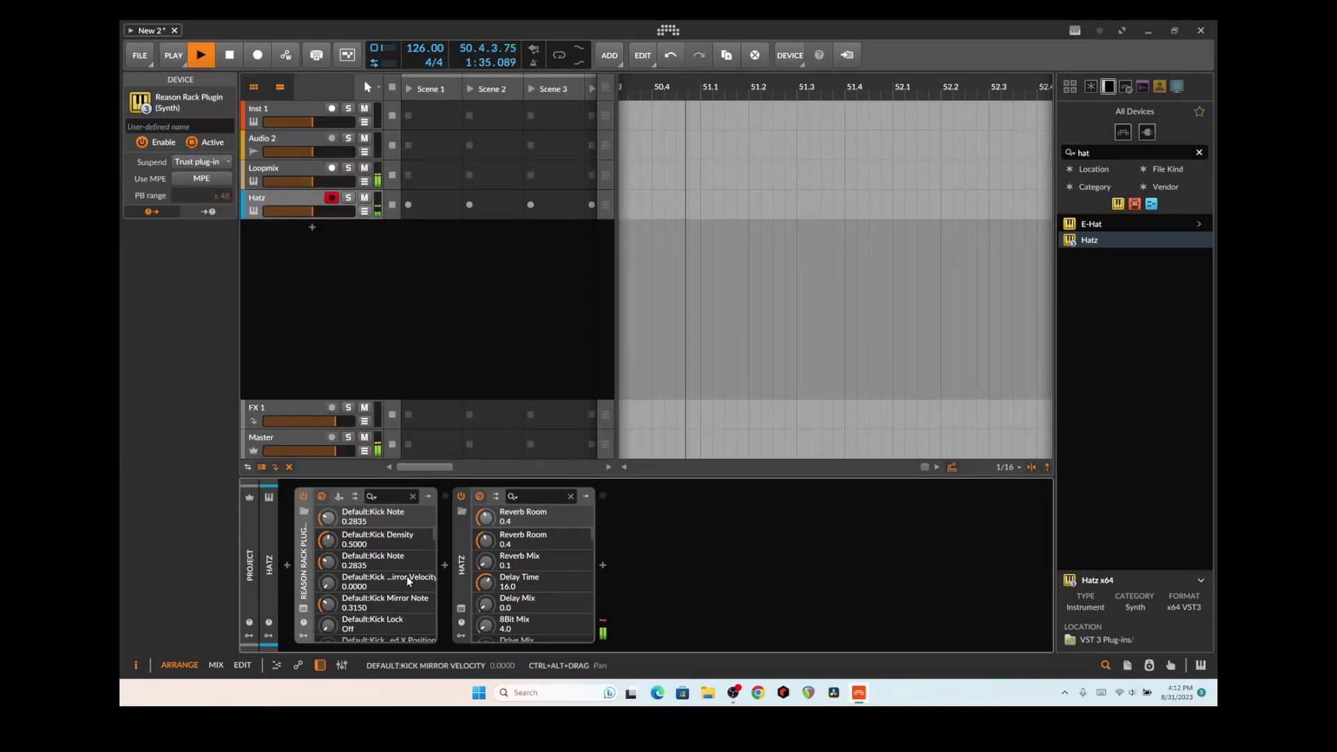
click(644, 423)
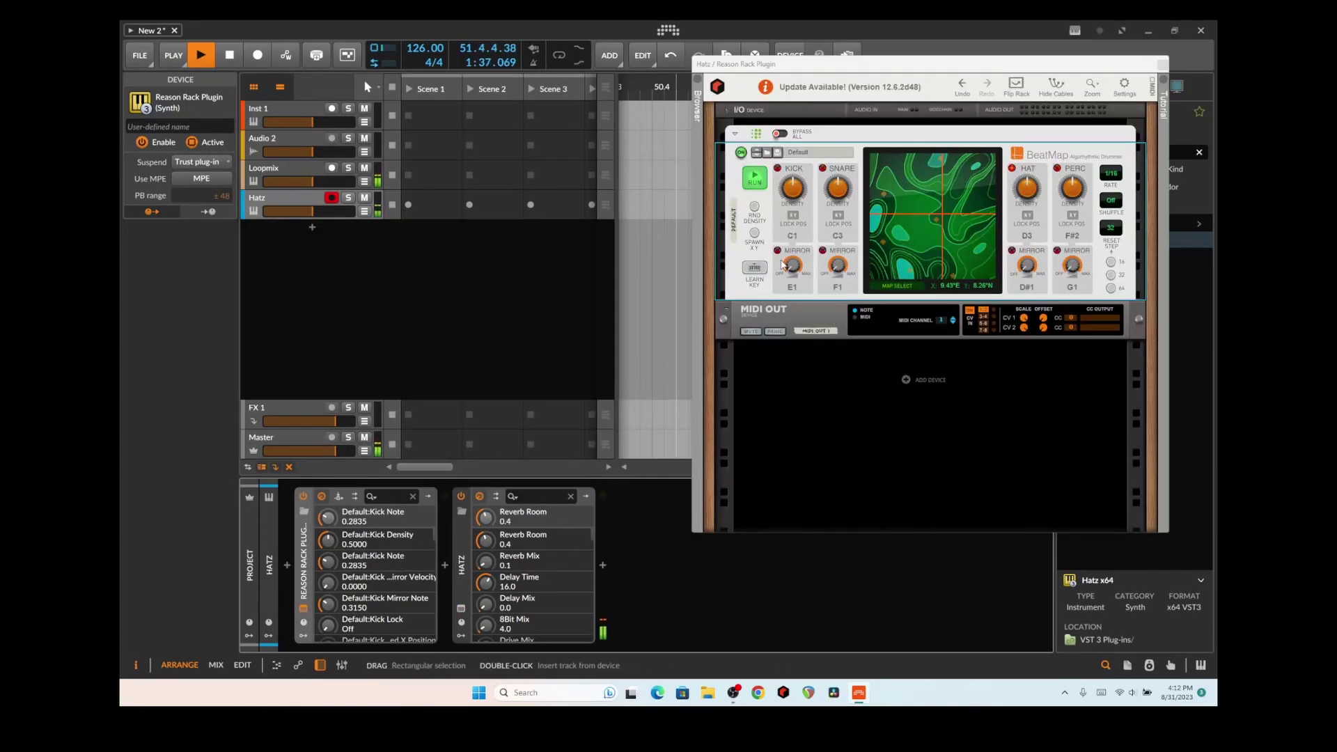
drag(795, 242, 796, 261)
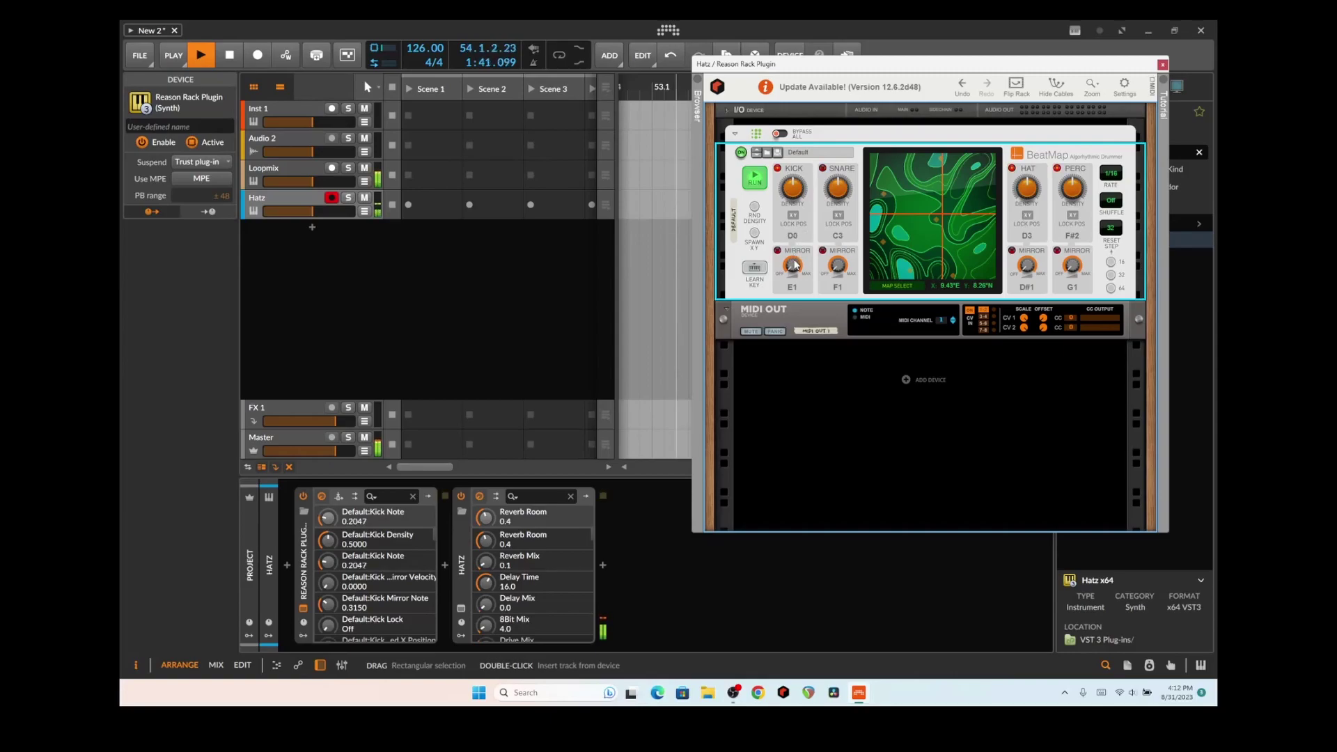
drag(841, 239, 839, 248)
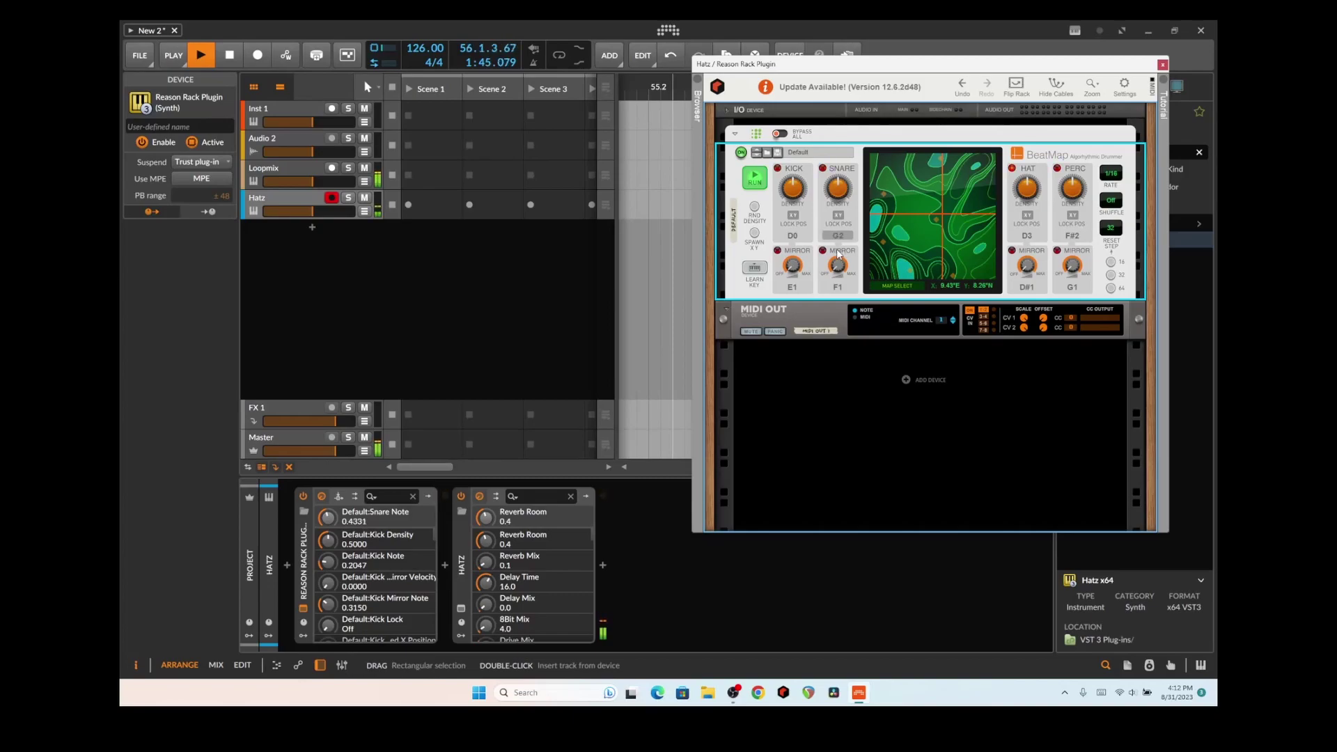
drag(837, 260, 840, 262)
click(1162, 64)
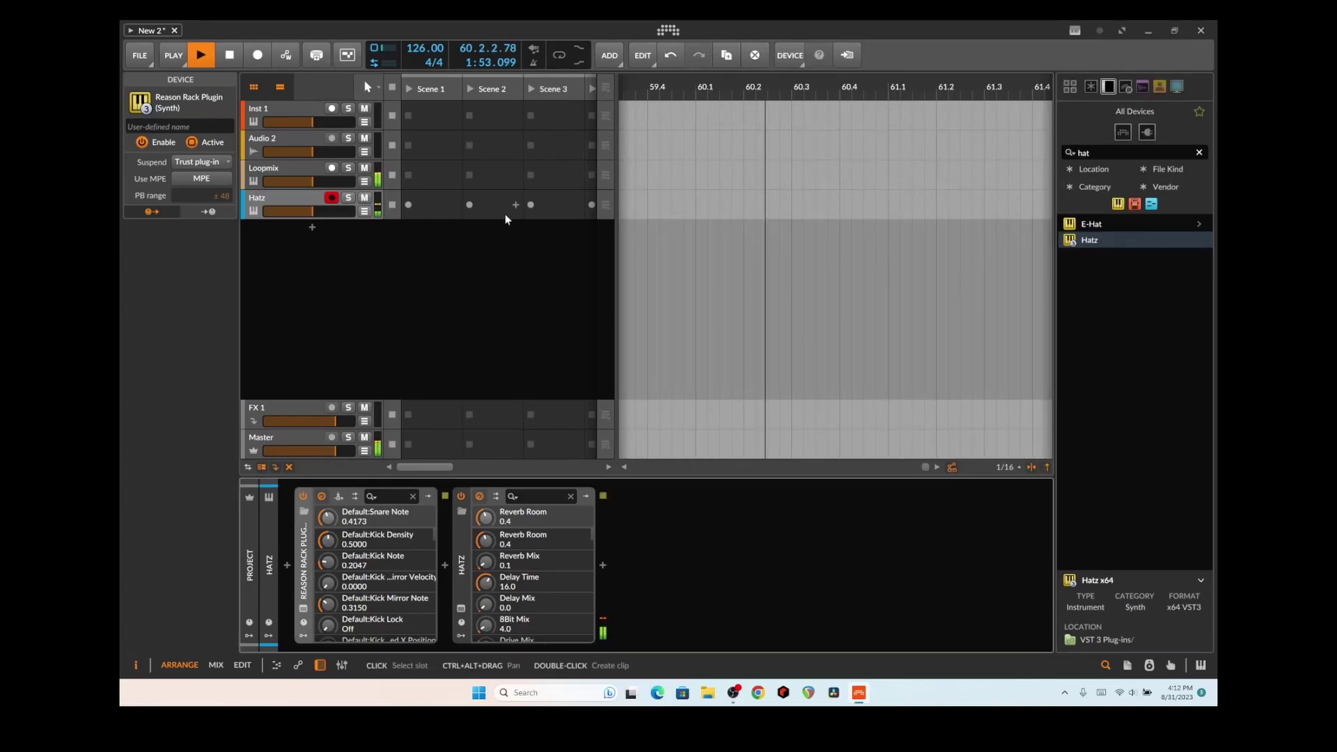
click(226, 57)
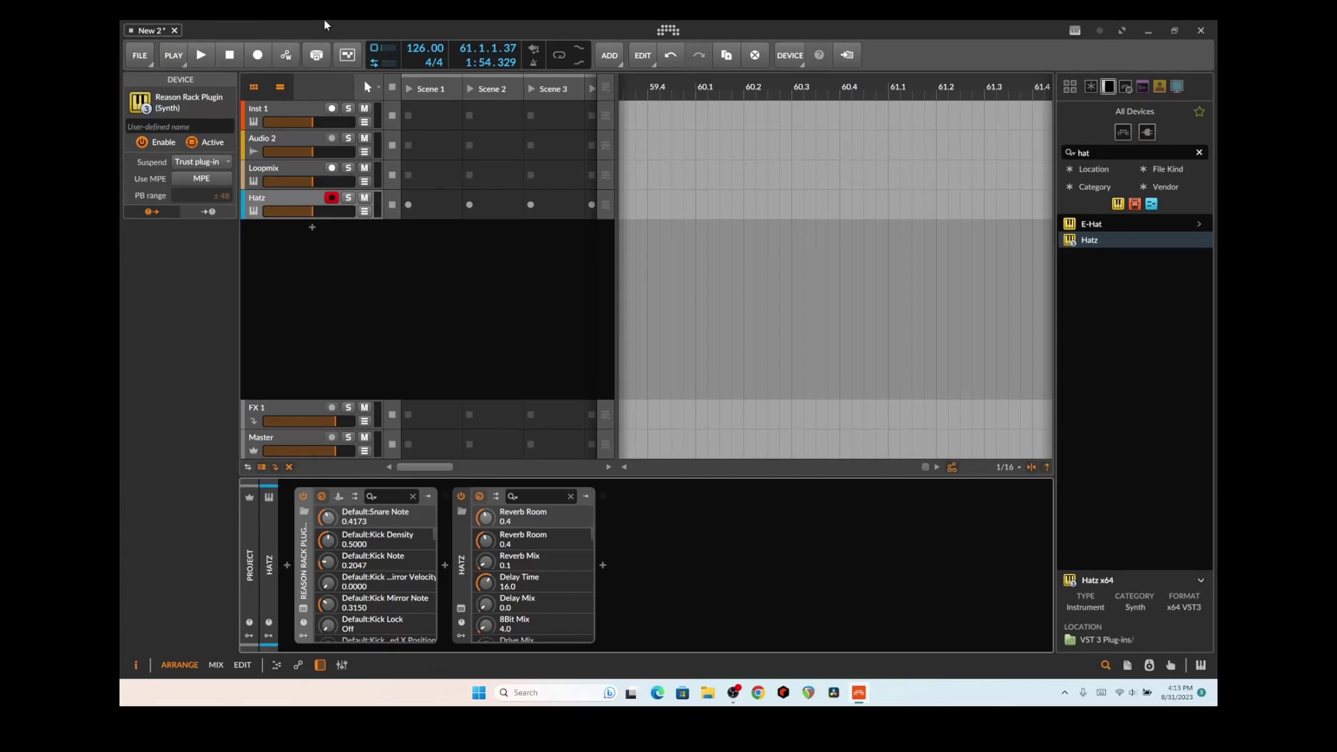
- Search 'mel', add Melody Sauce 2 as a new track, generate a melody and start playback
click(1092, 154)
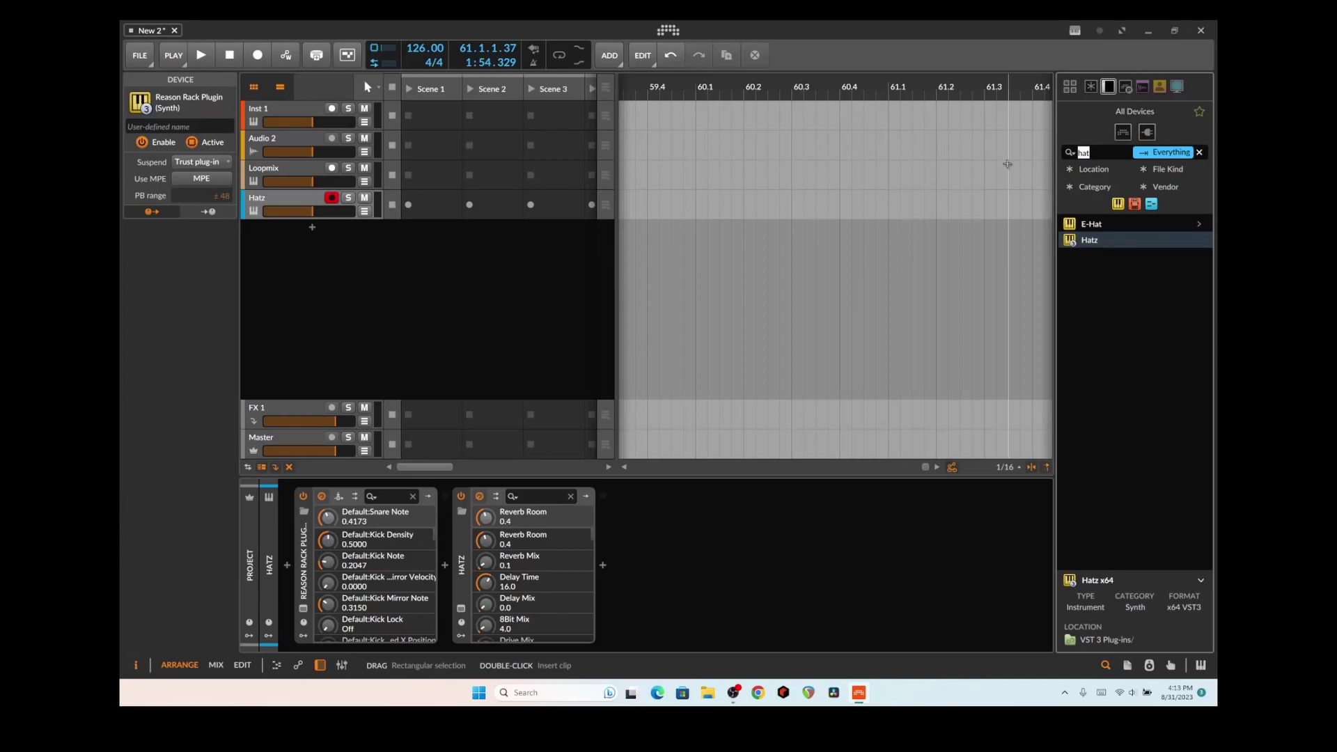
text(mel)
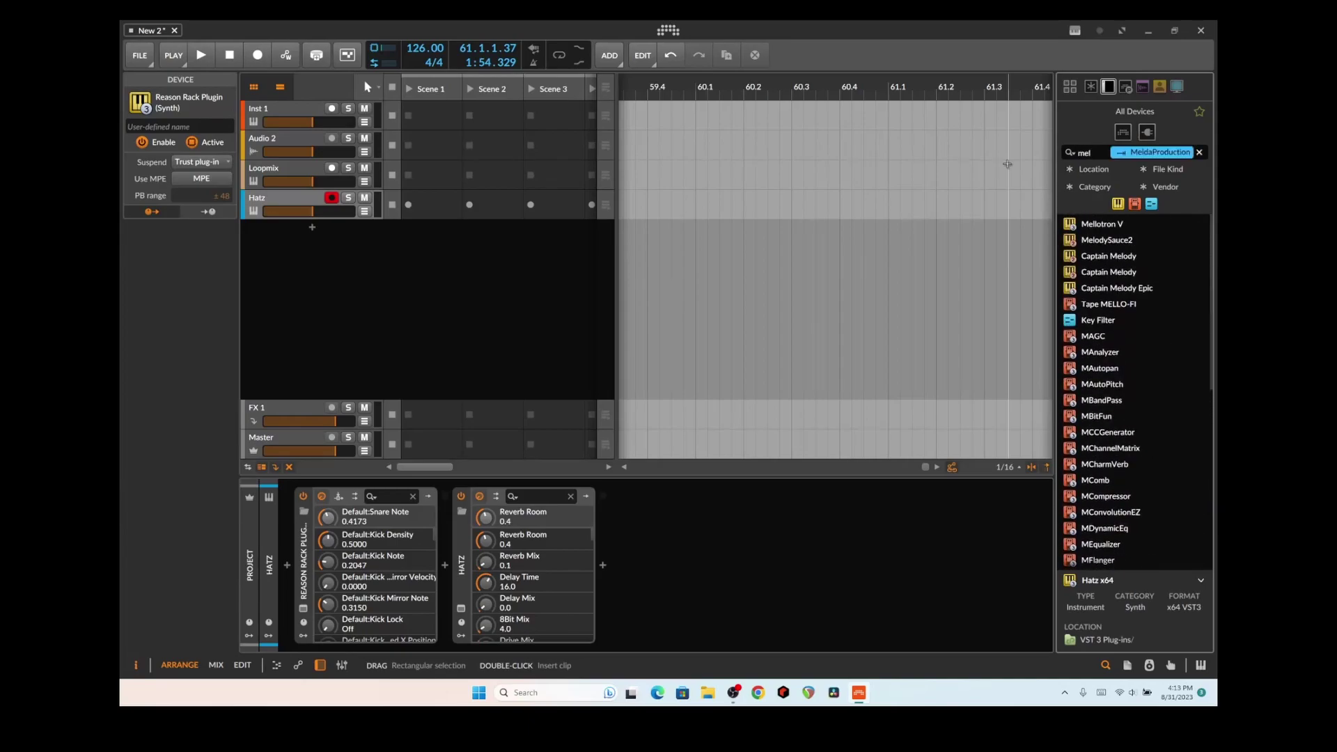
drag(1106, 239, 416, 317)
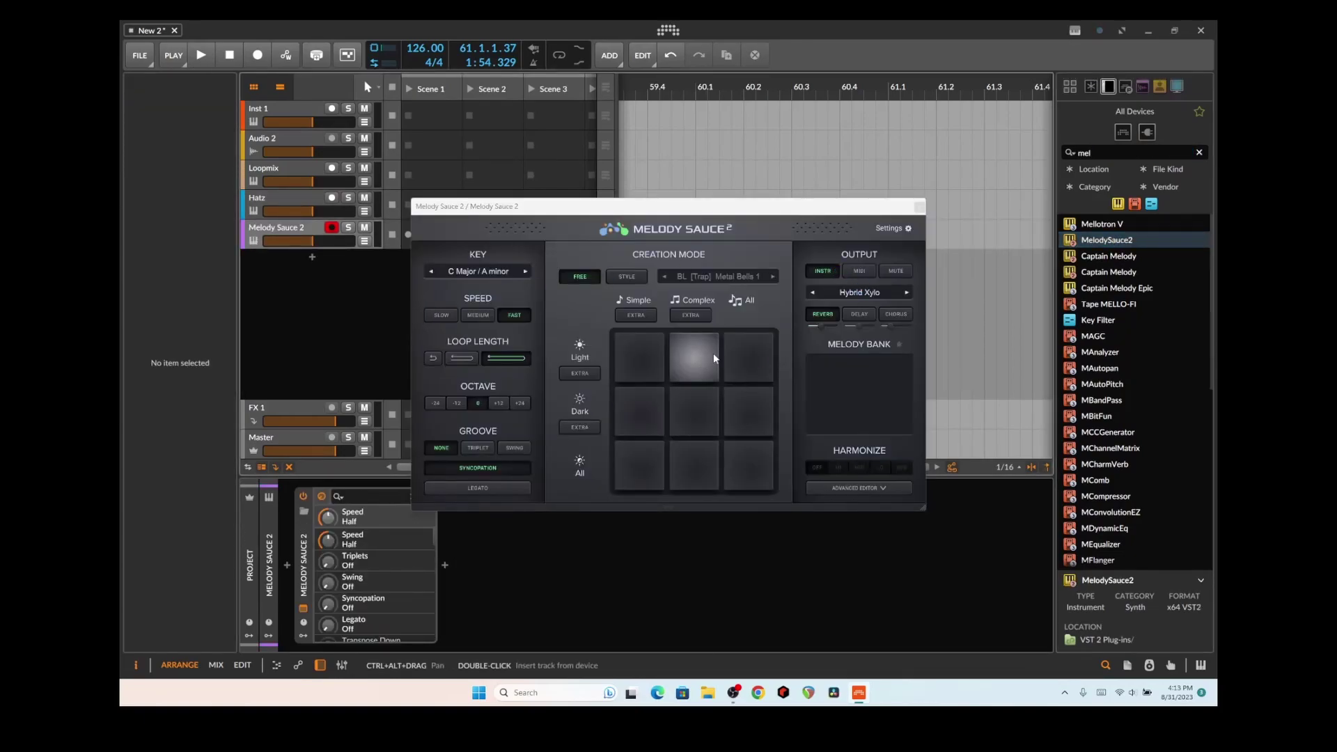
click(737, 363)
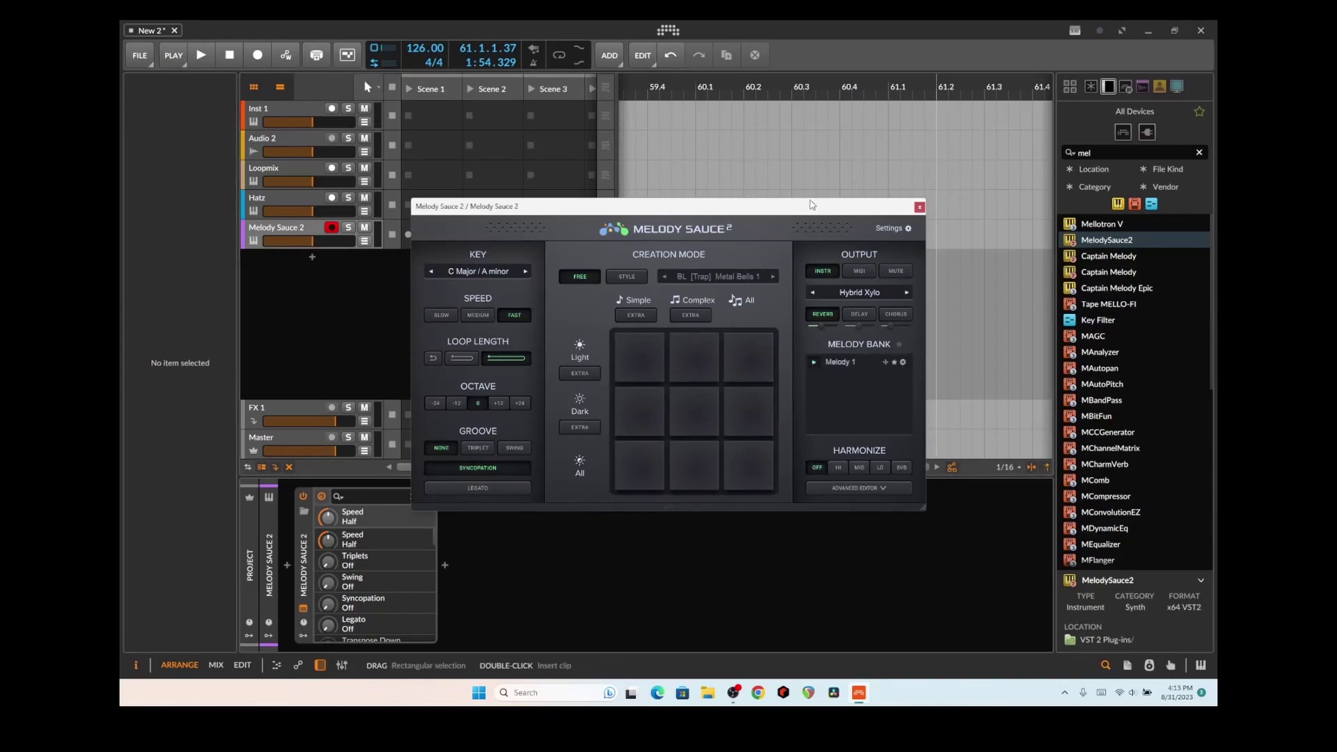
click(205, 62)
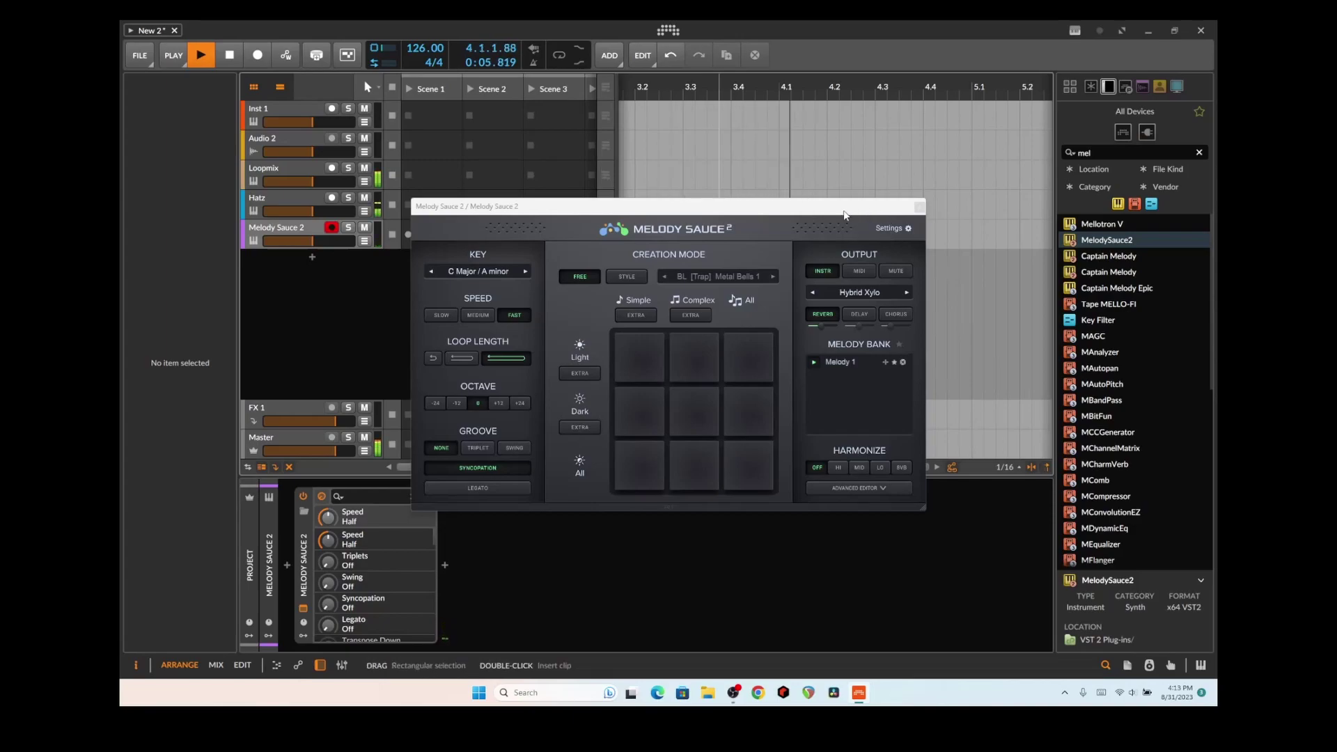
- Generate a second melody one octave up (+12) and keep Marimba as the output sound
click(746, 301)
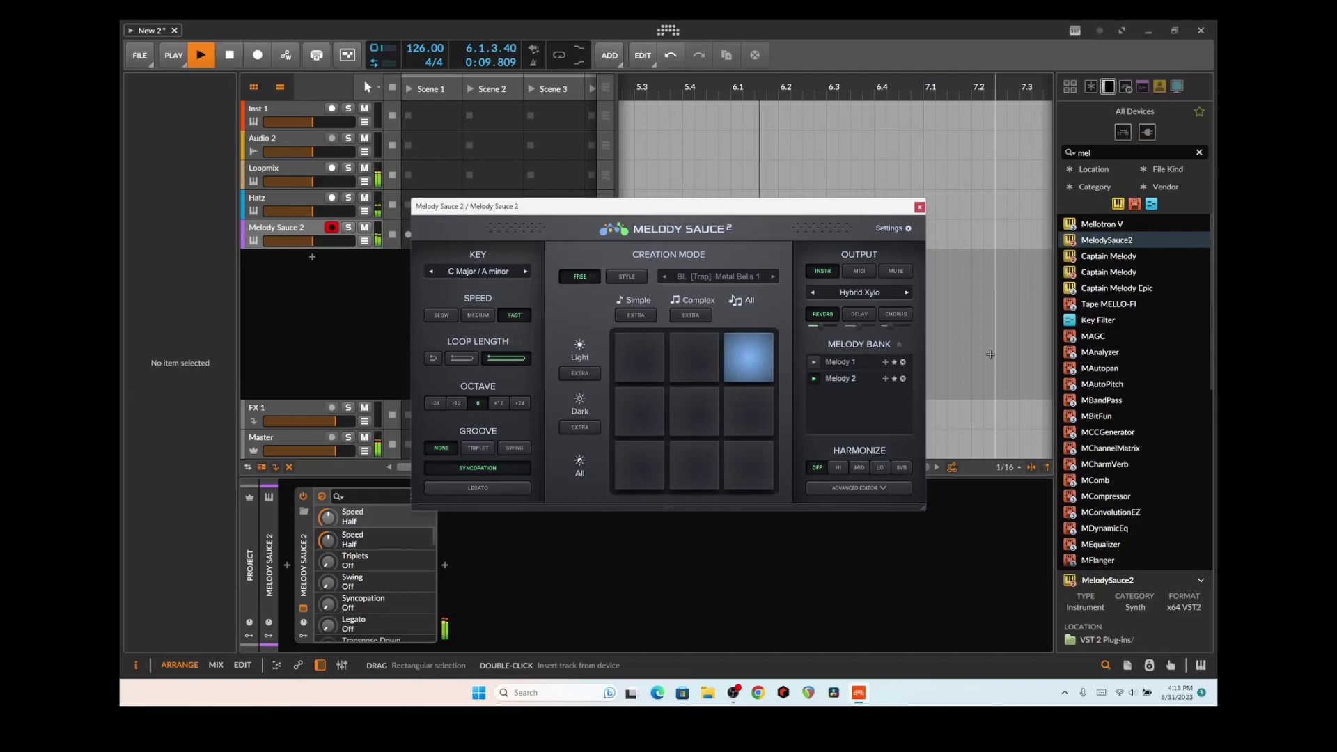
click(503, 402)
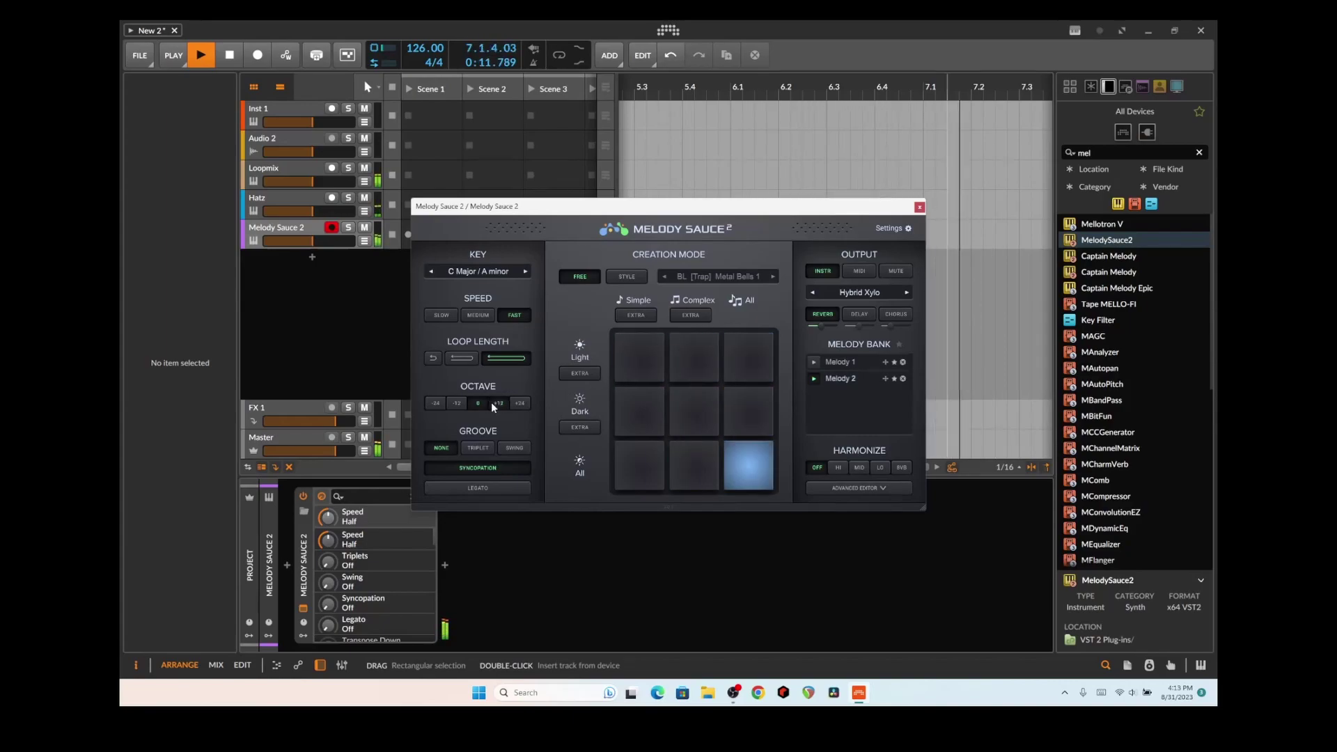
click(906, 293)
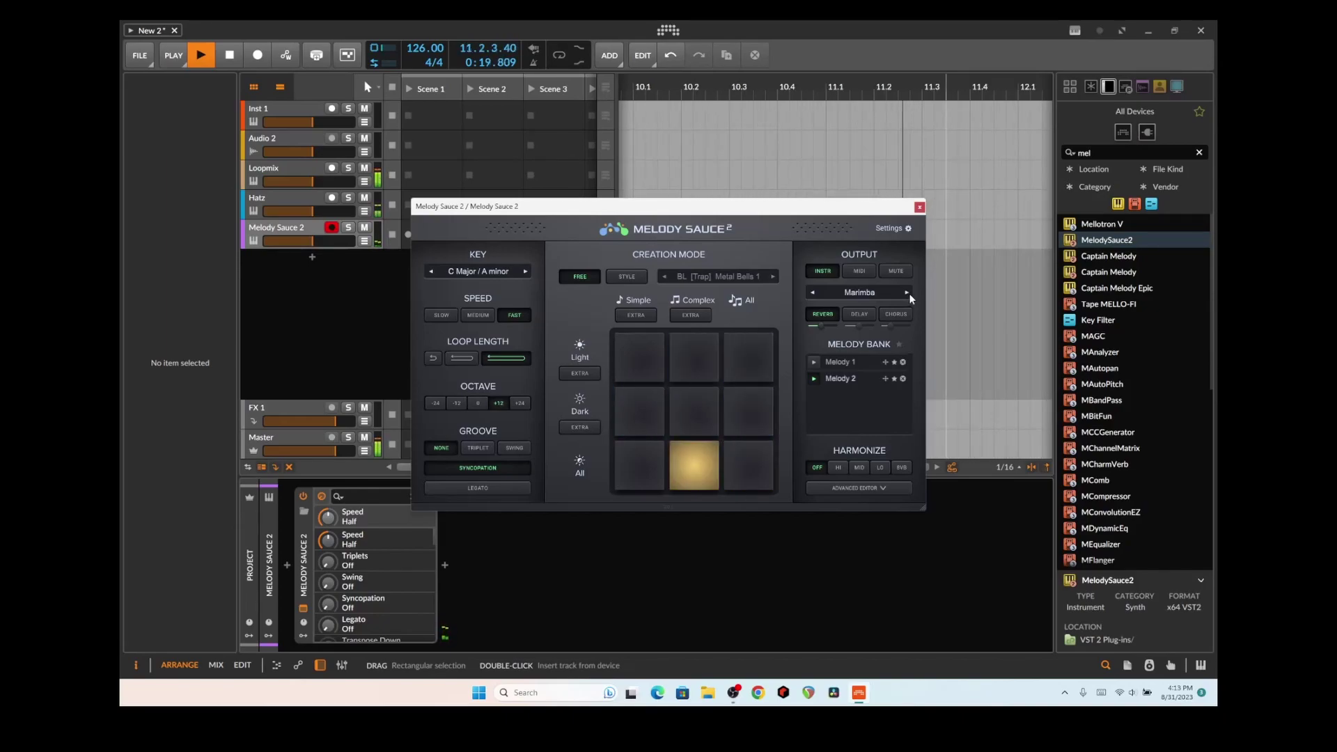
click(906, 293)
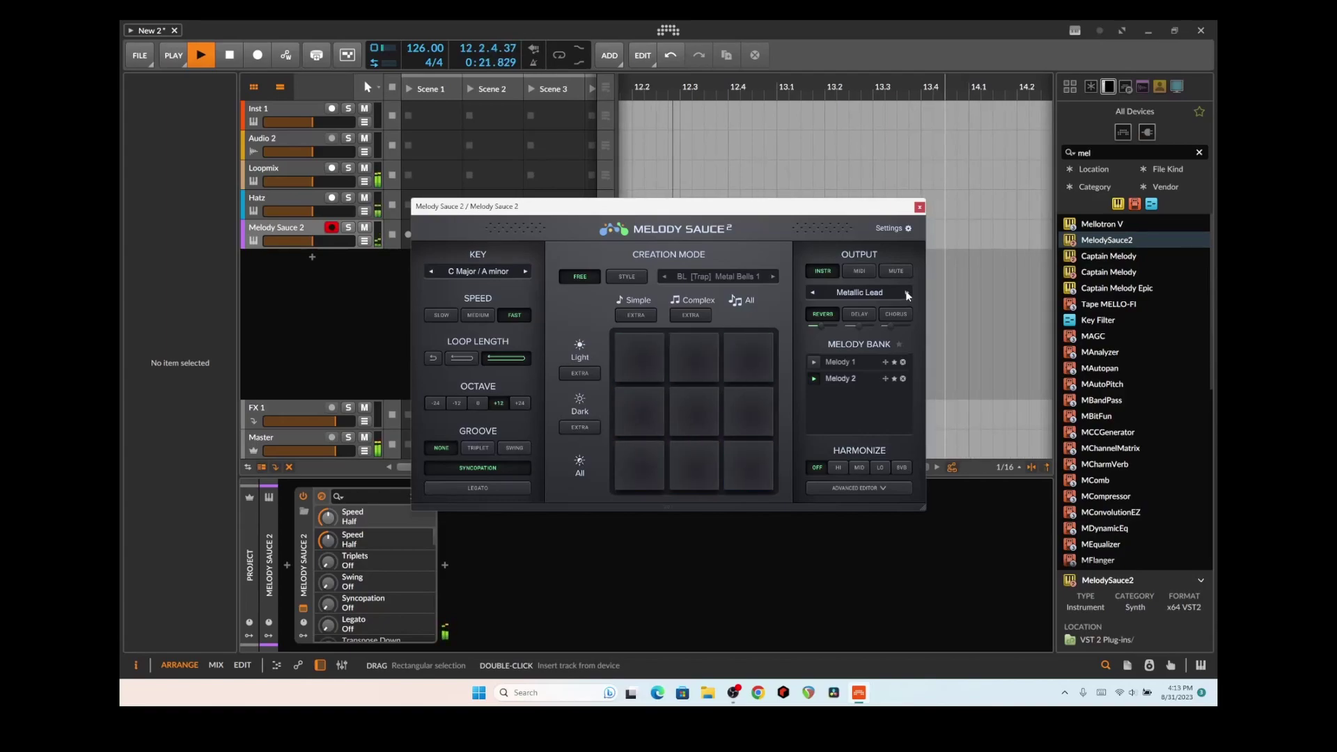
click(811, 292)
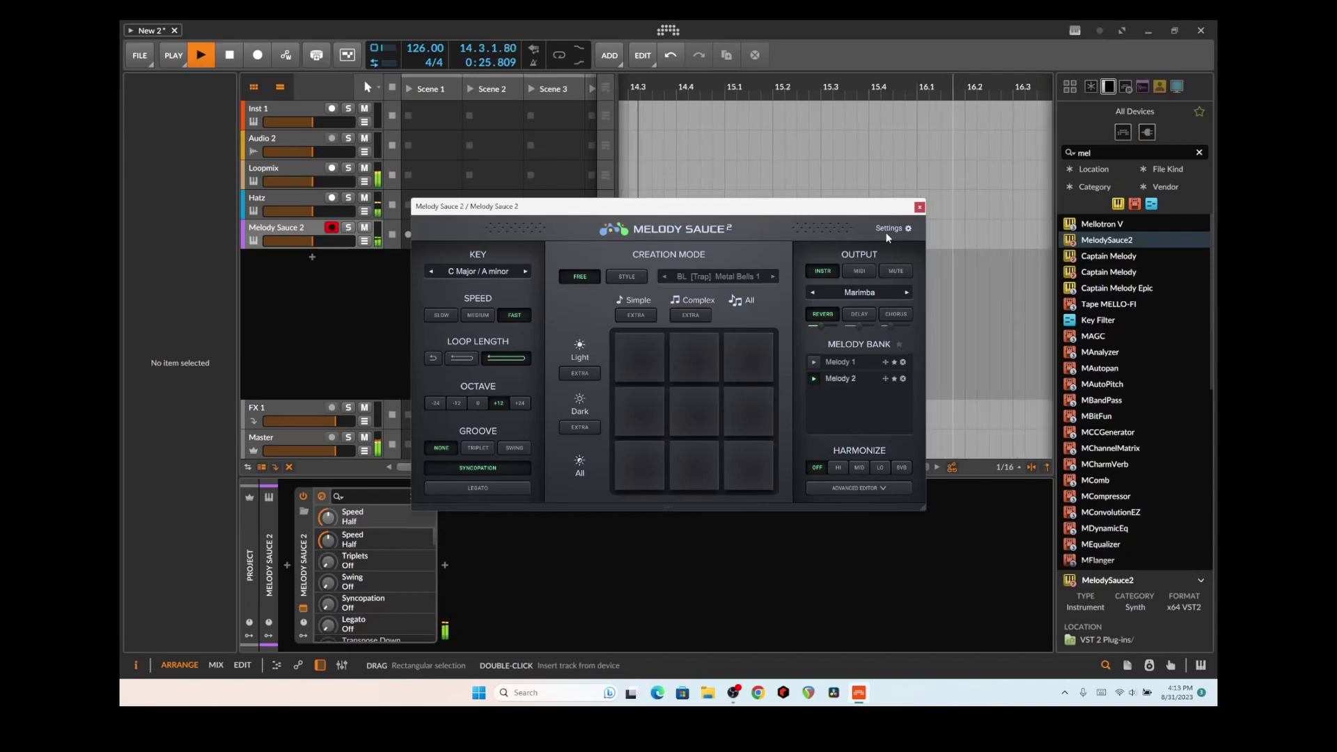
- Step the Melody Sauce 2 key from Db Major / Bb minor to Eb Major / C minor
drag(888, 207, 895, 148)
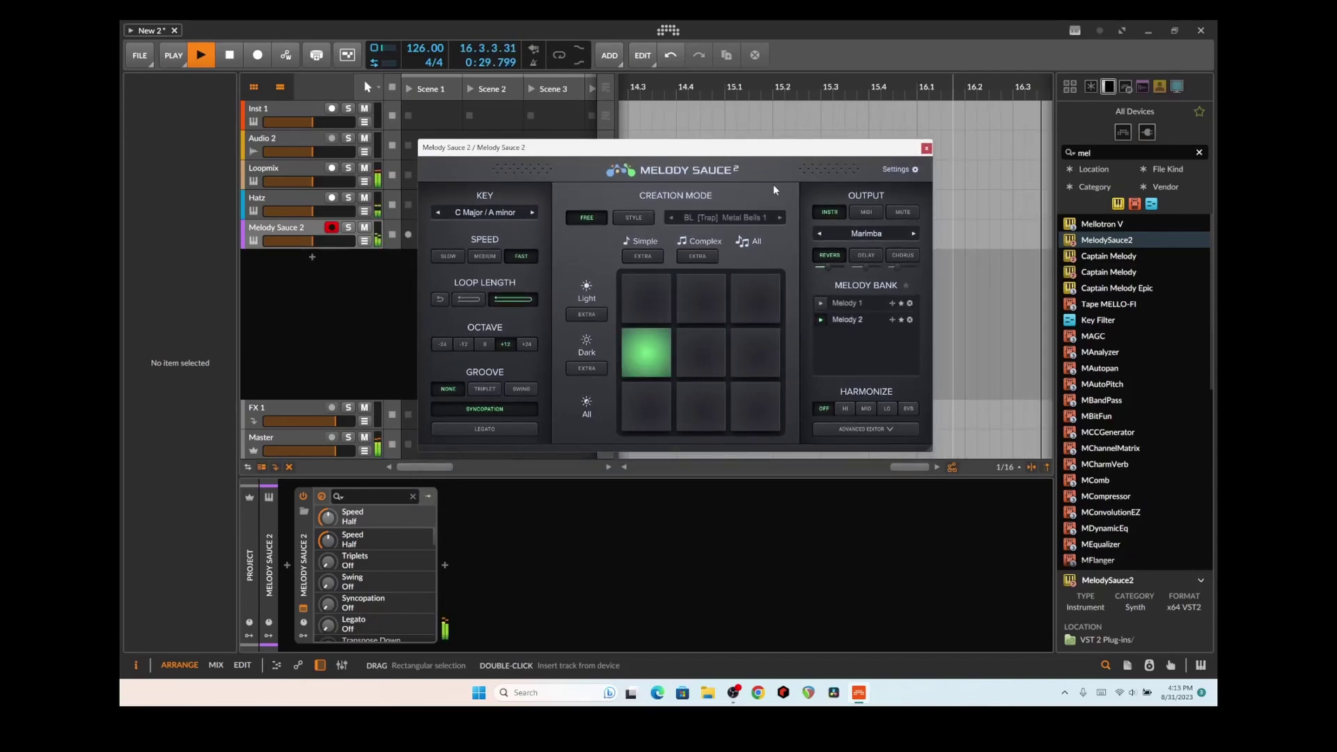
click(533, 213)
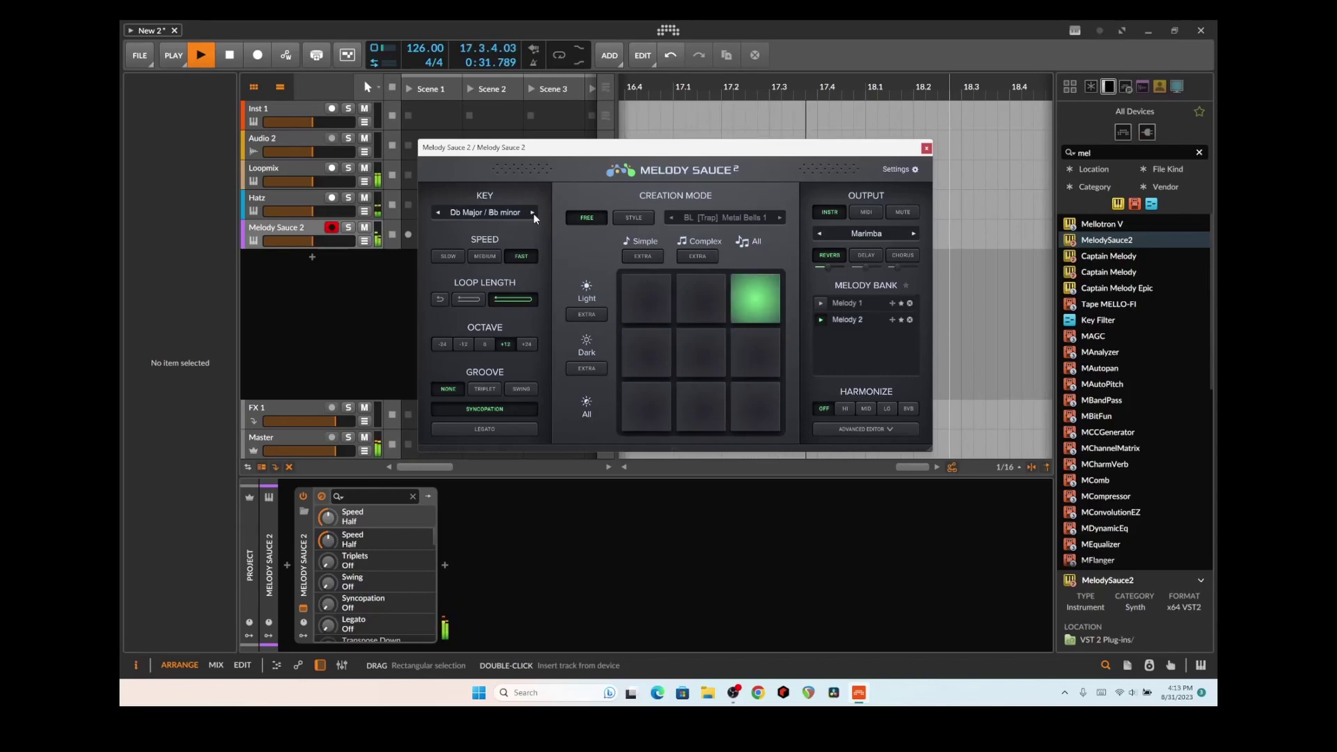
click(532, 213)
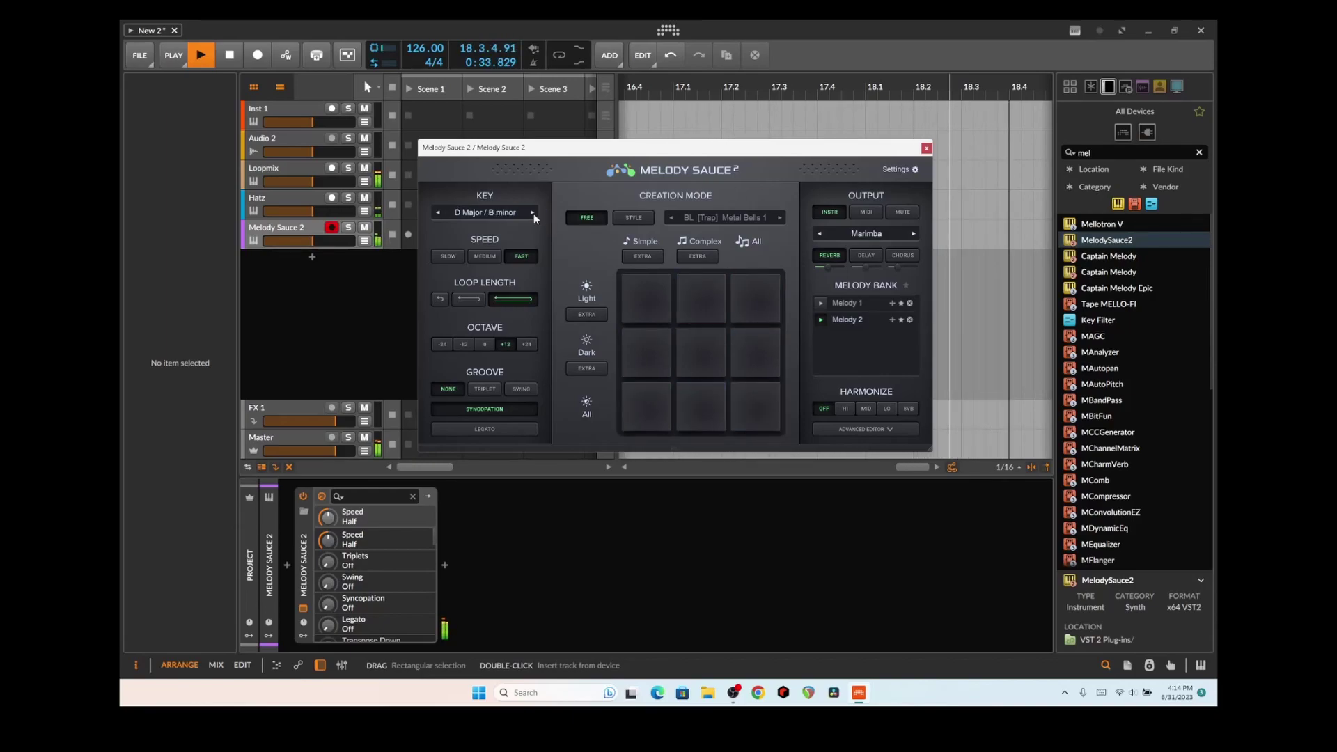
click(533, 213)
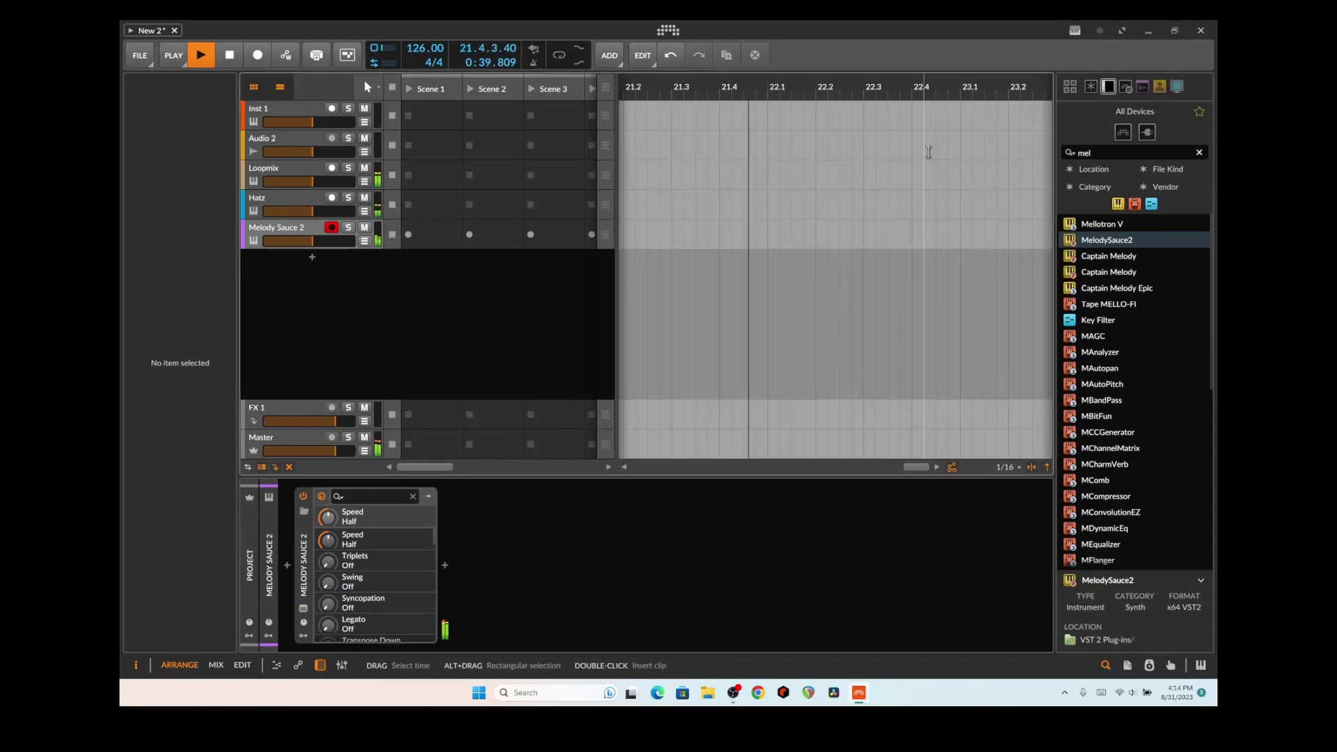
- Close Melody Sauce 2, stop and rewind to 1.1.1, then duplicate the Melody Sauce 2 track
click(925, 148)
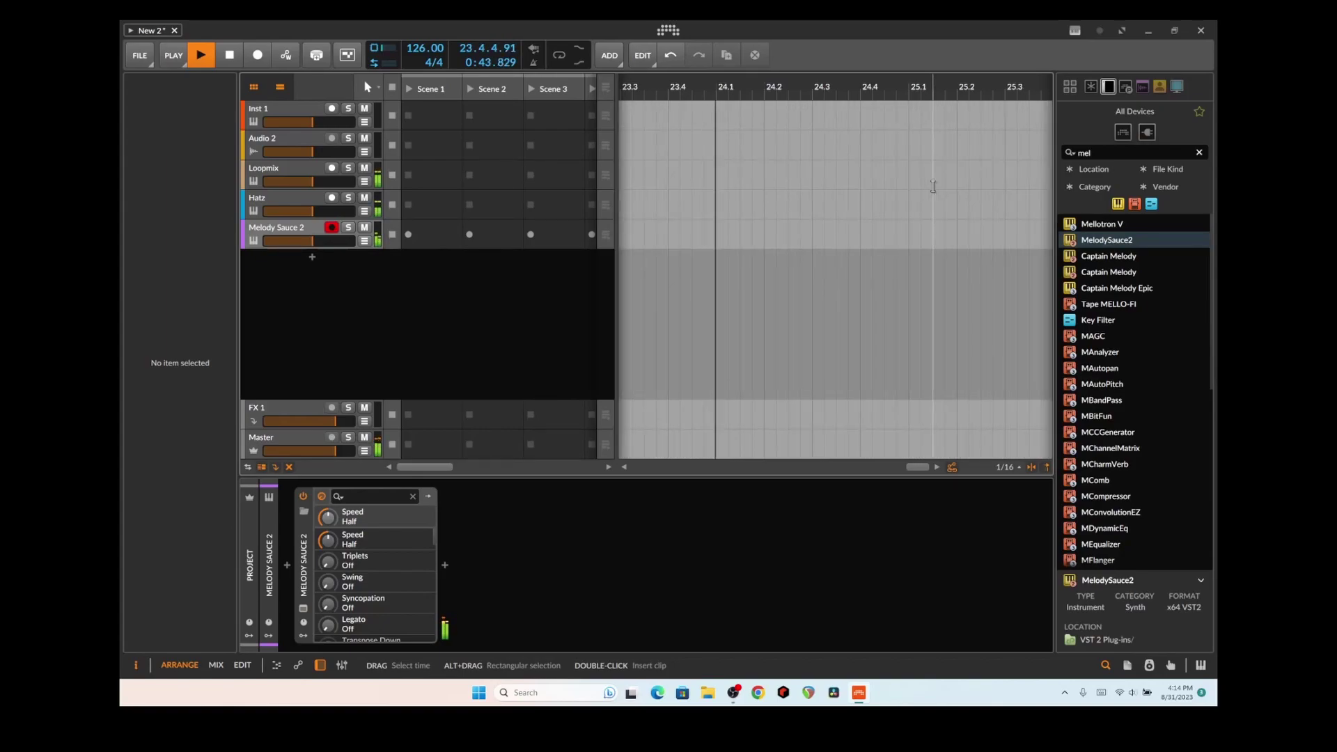
key(space)
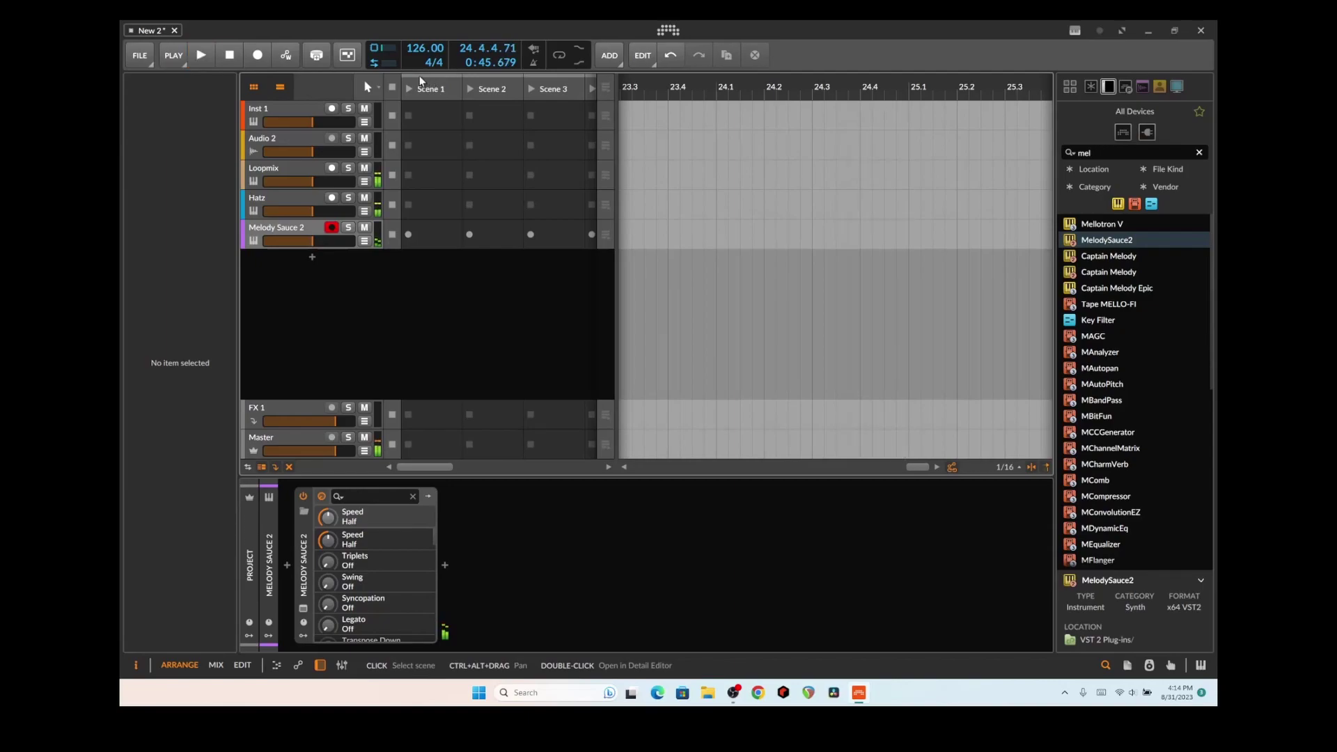
click(233, 57)
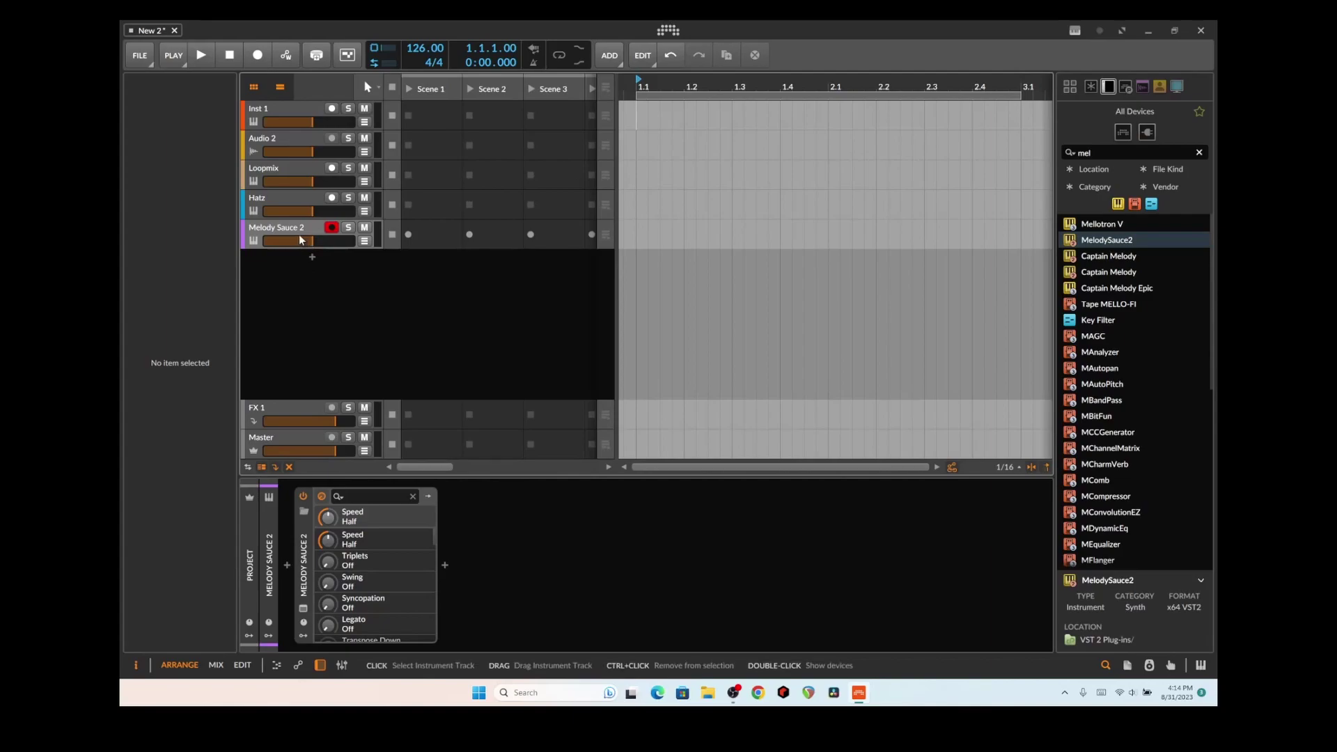
right_click(299, 235)
click(414, 382)
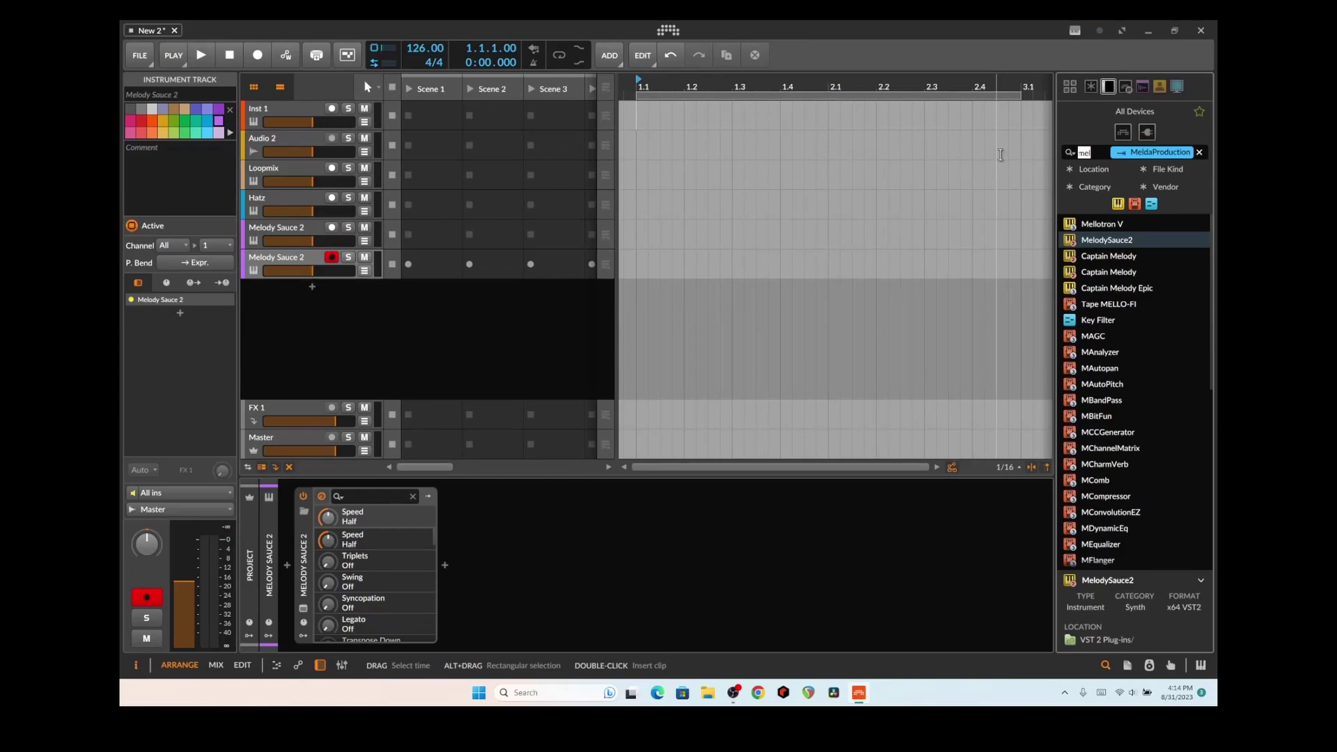
- Search 'cho', load Chordjam onto the duplicate track, play, pick Basic Progression 03, and close it
text(cho)
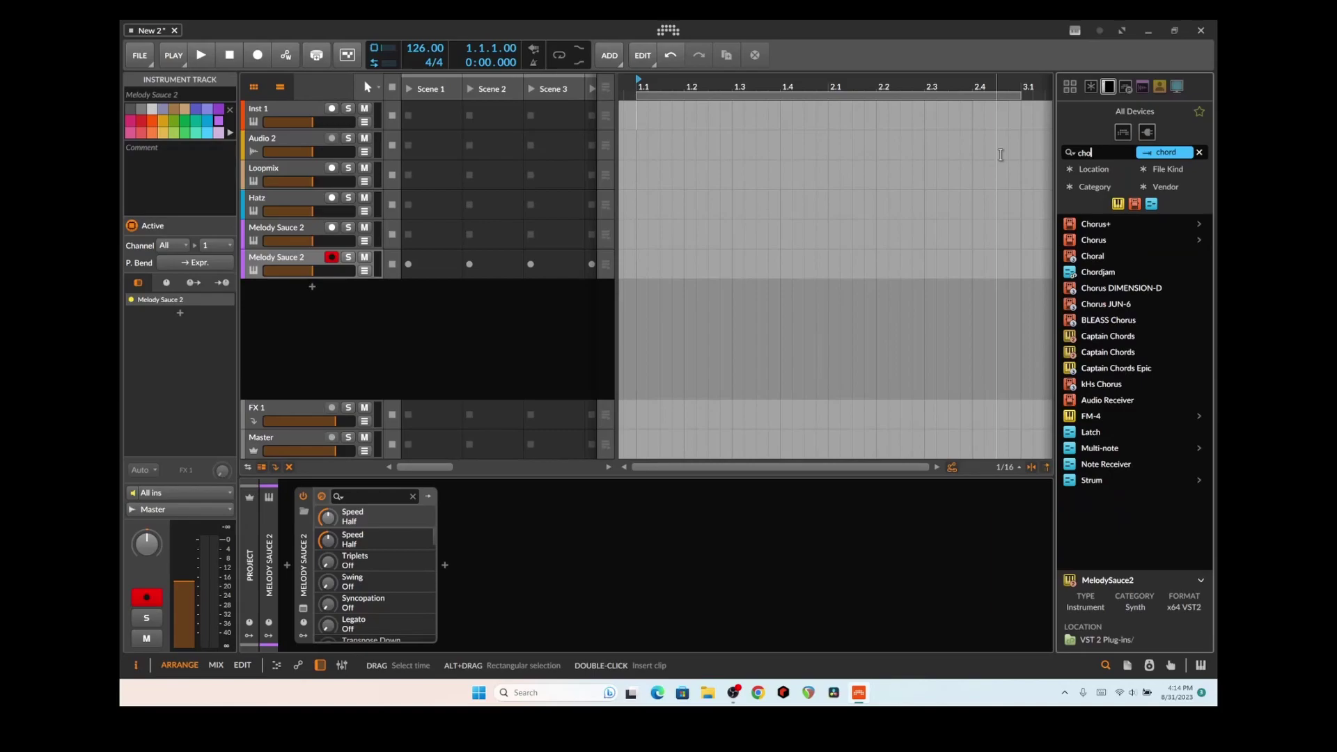
double_click(1097, 271)
key(space)
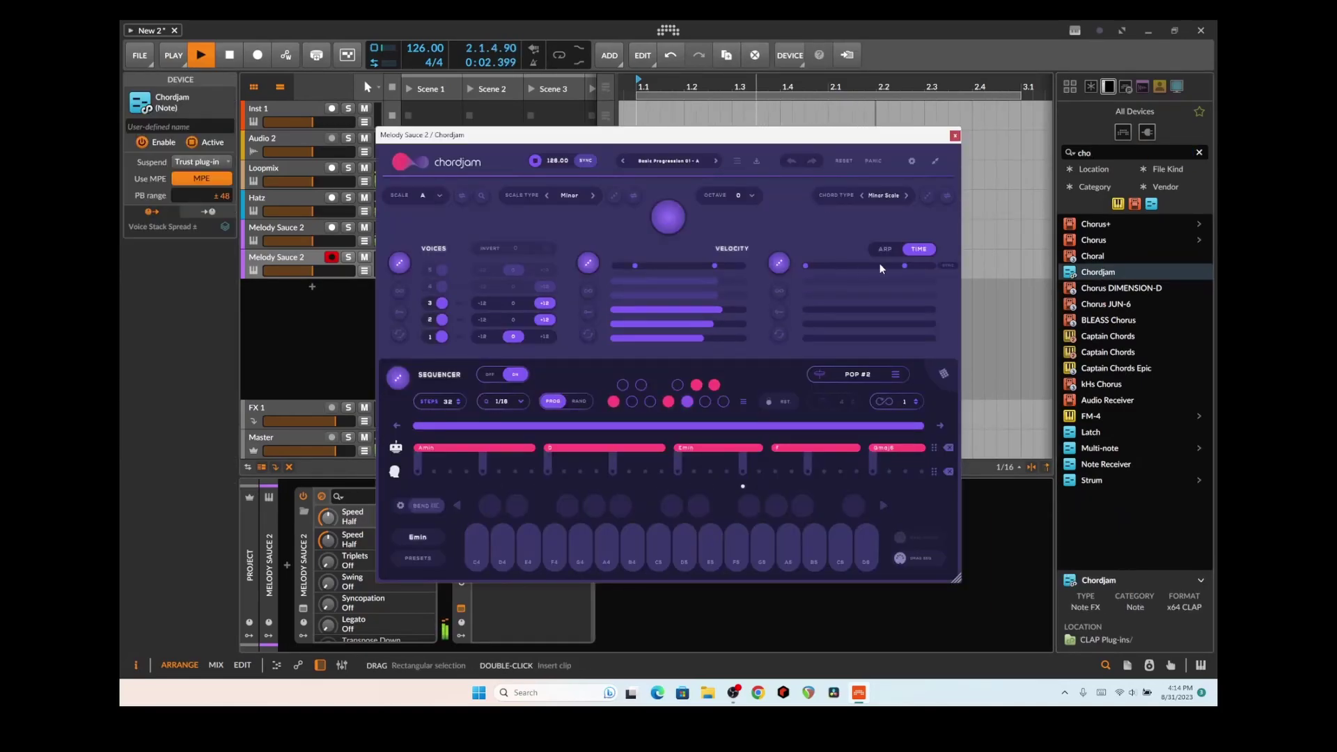
click(713, 161)
click(713, 162)
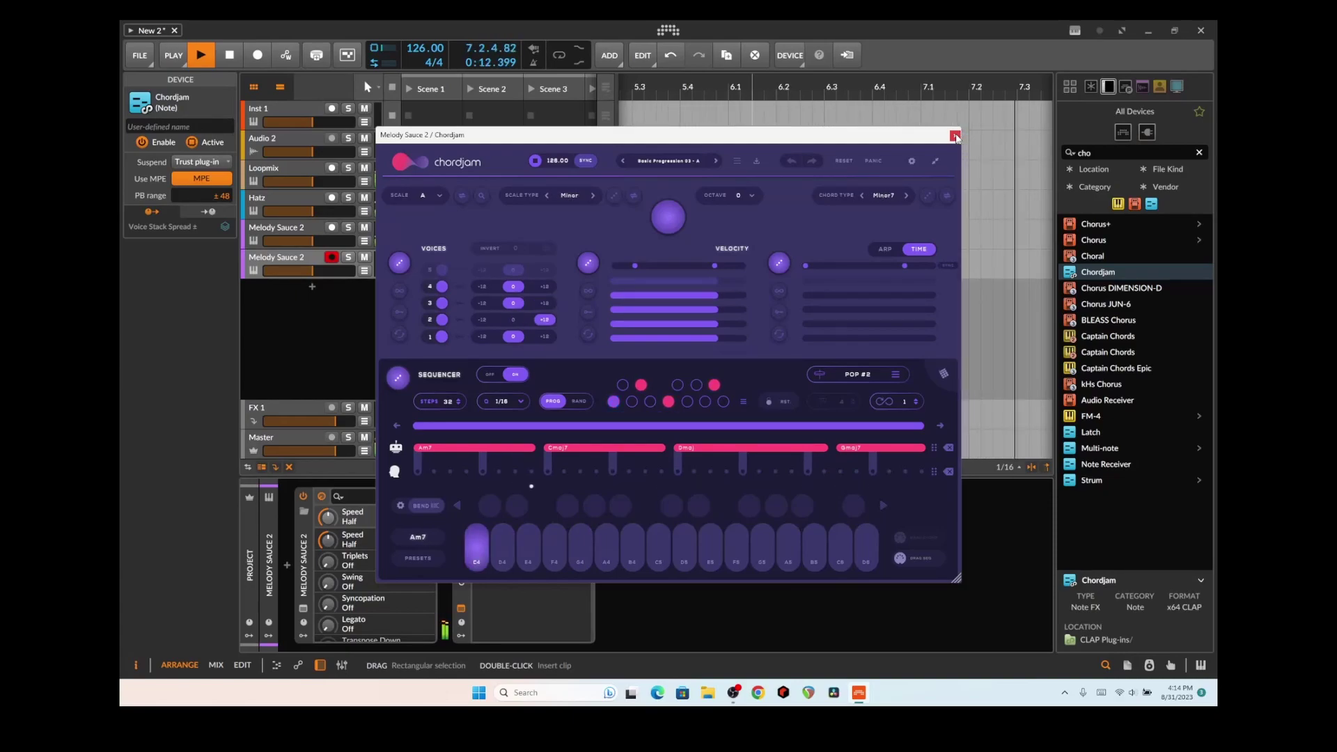
click(955, 136)
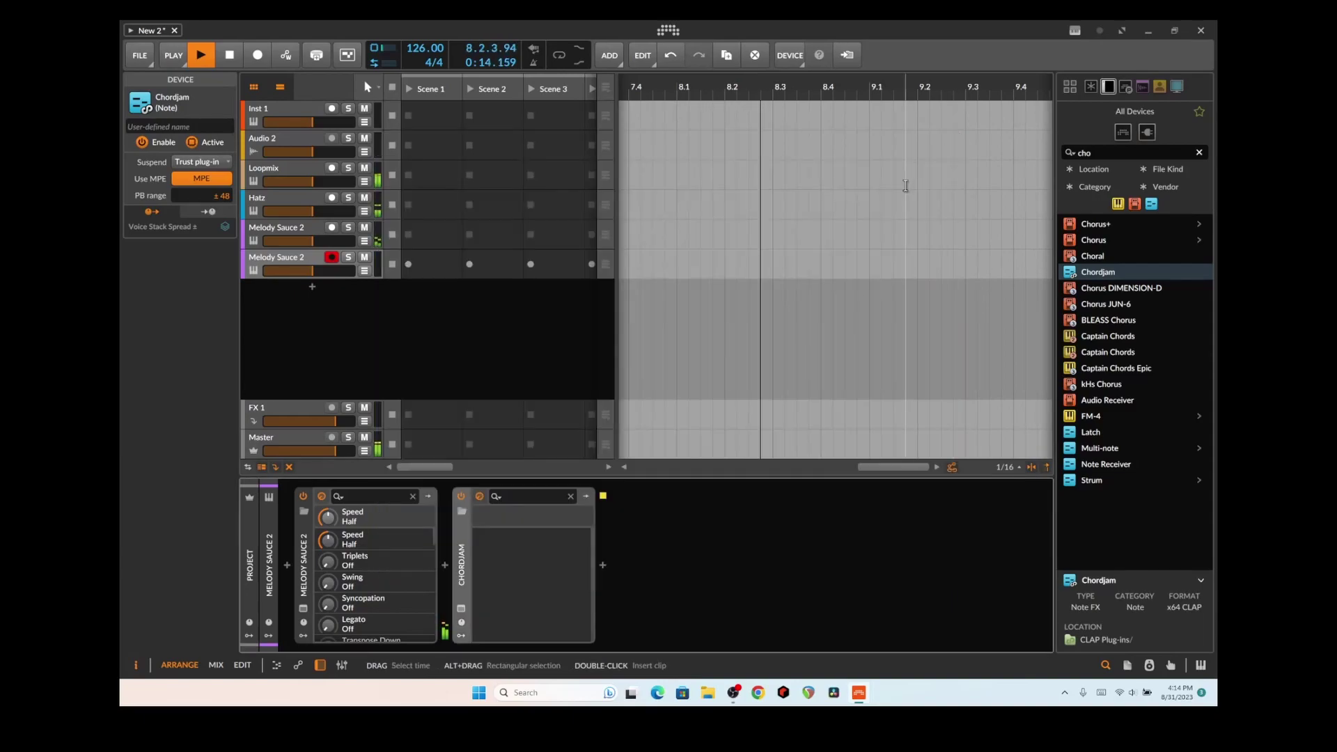
- Reload the crashed Chordjam plugin and switch Melody Sauce 2's output to MIDI
click(303, 610)
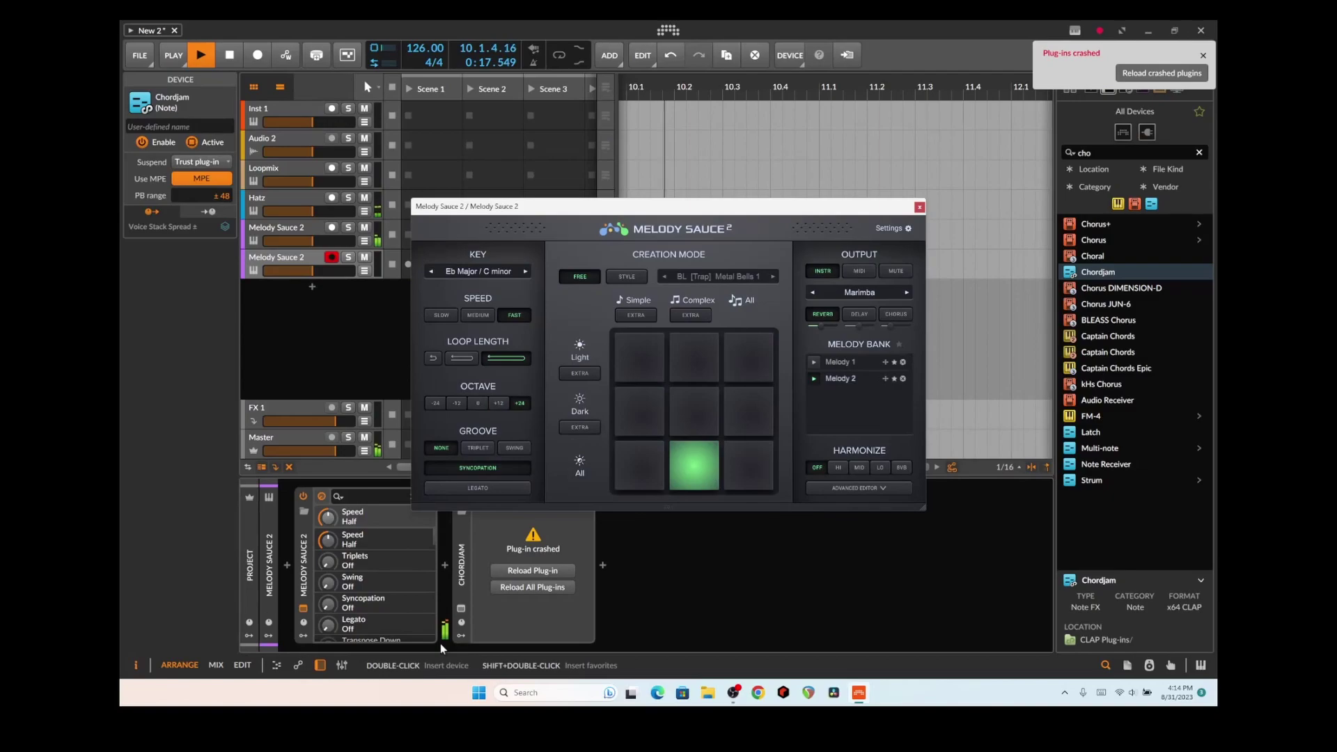
click(529, 571)
click(527, 571)
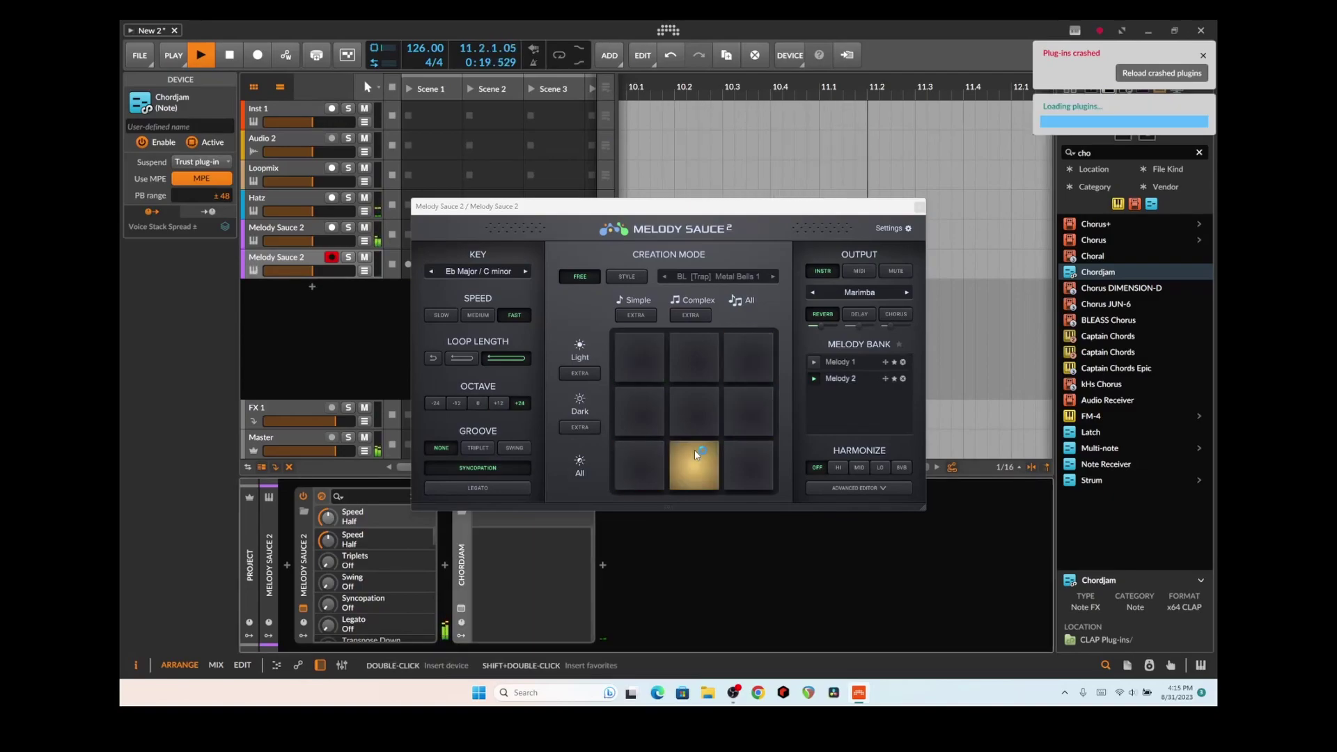
click(906, 291)
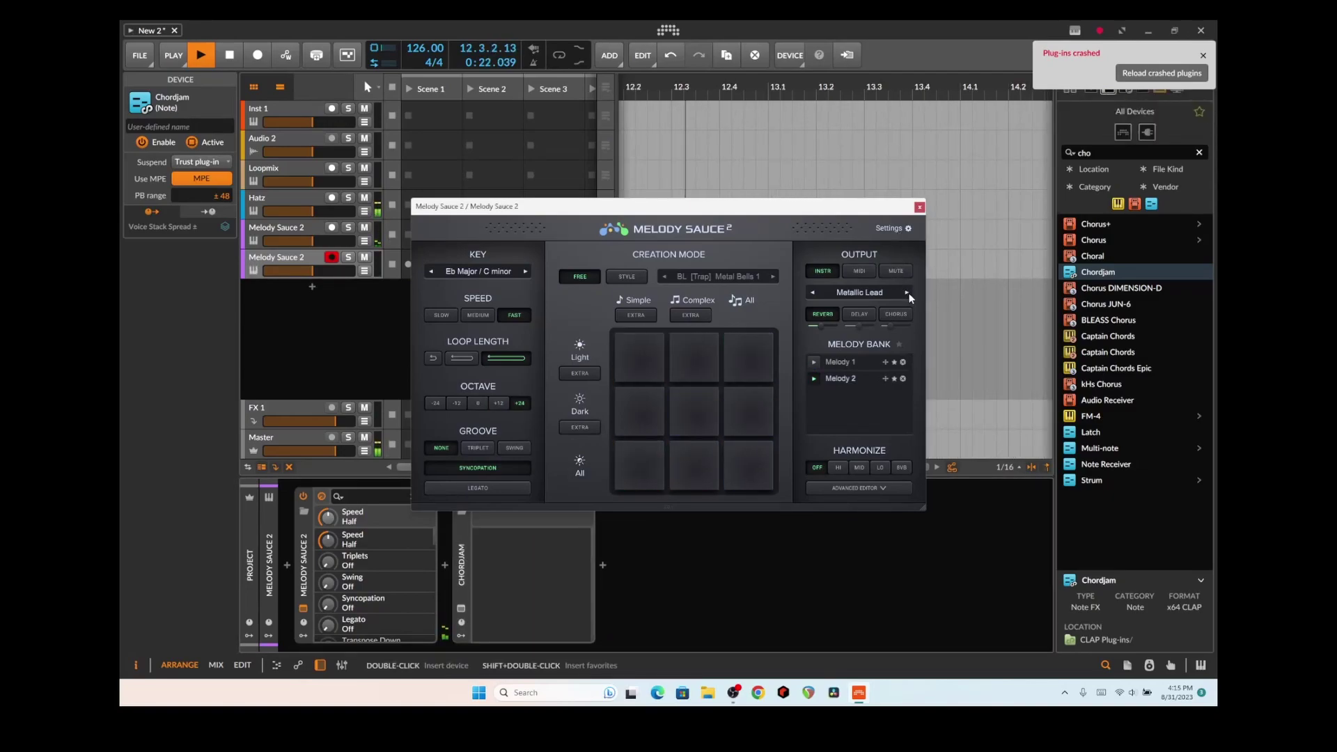
click(861, 271)
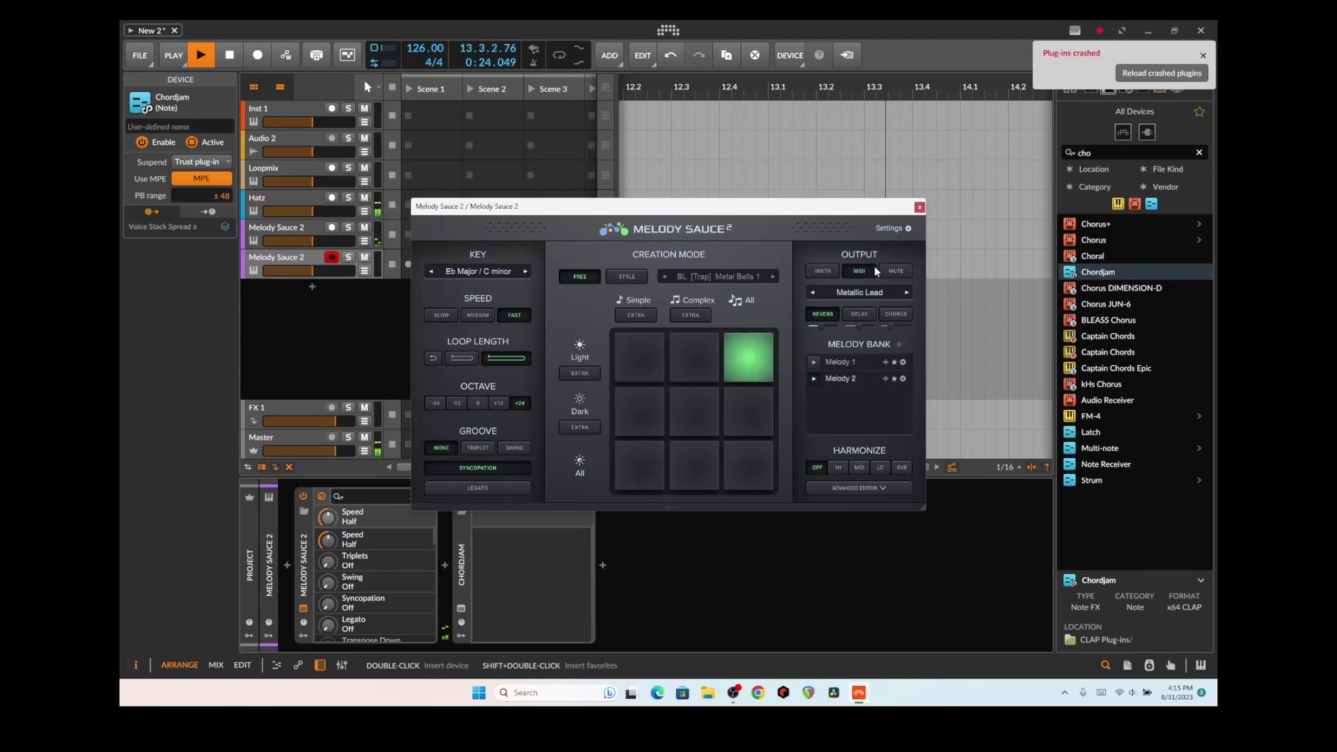
click(919, 207)
click(1169, 75)
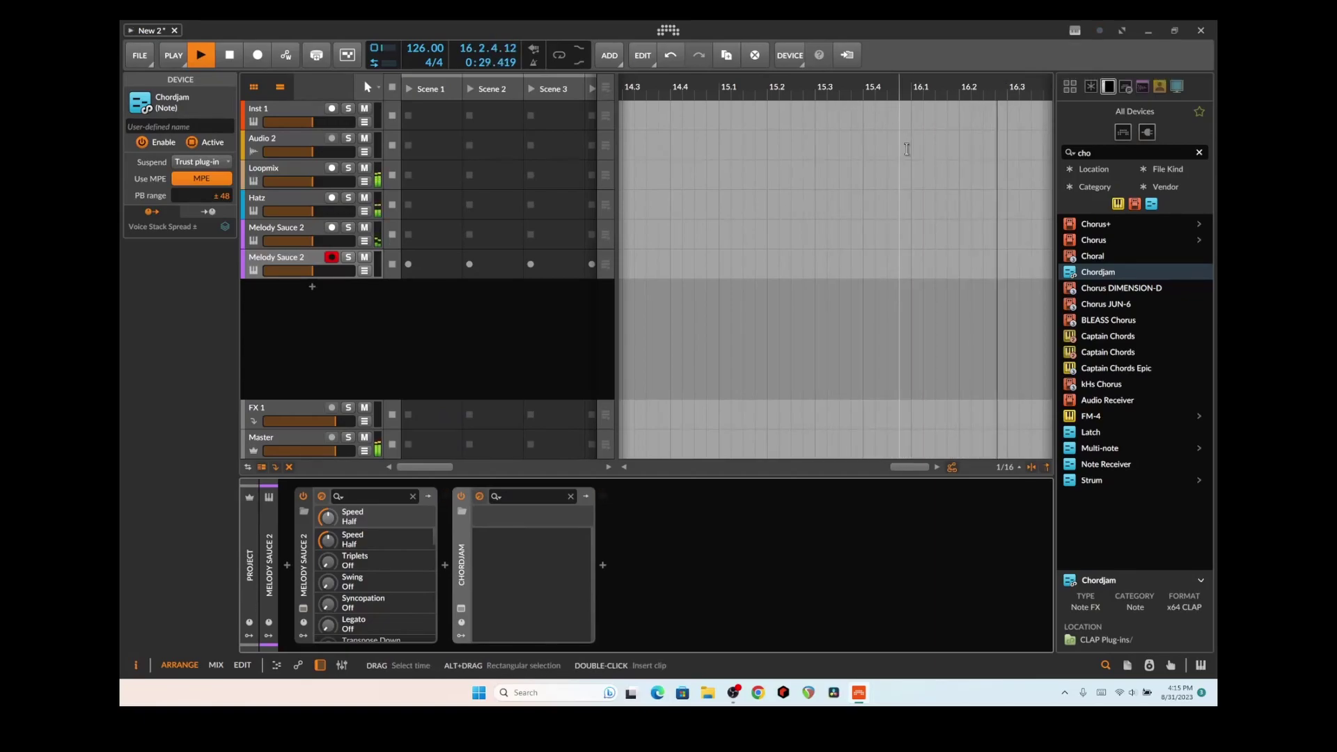
- Load Chordjam's Basic Progression 01 - A preset and close its window
click(461, 608)
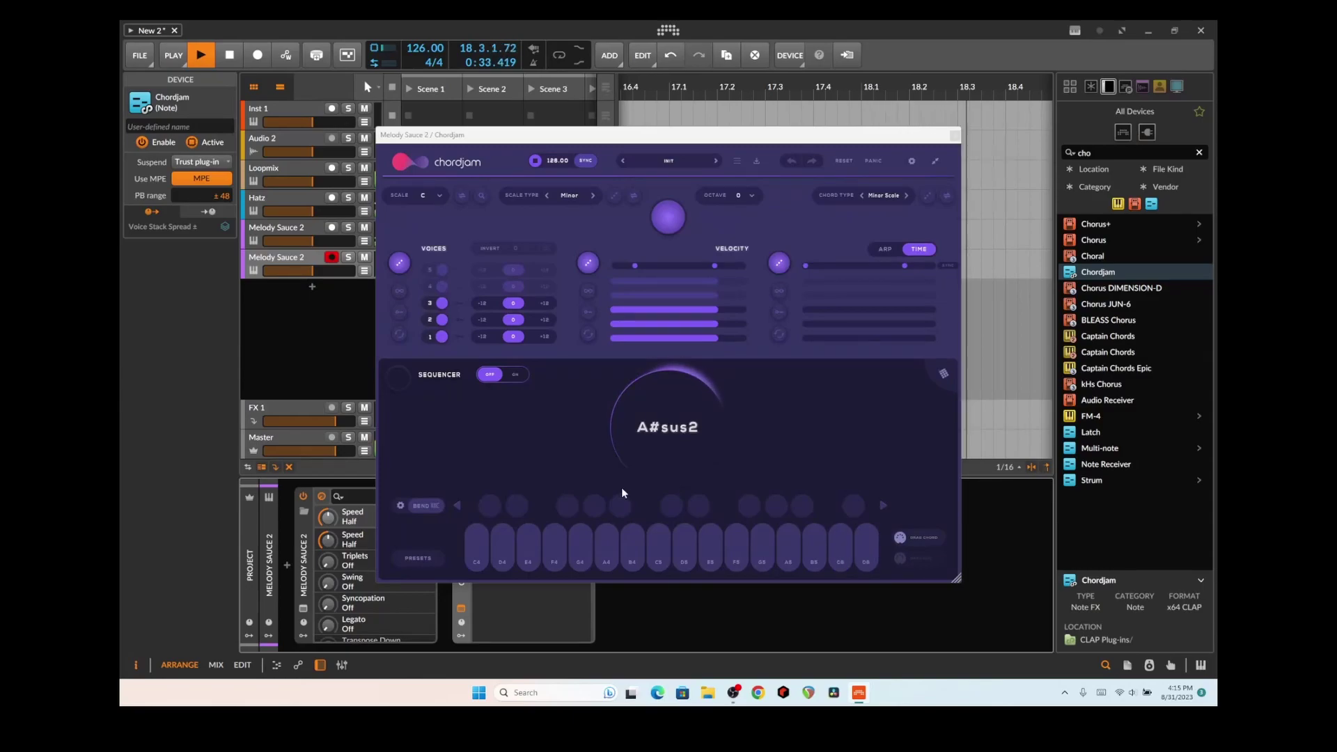
click(716, 161)
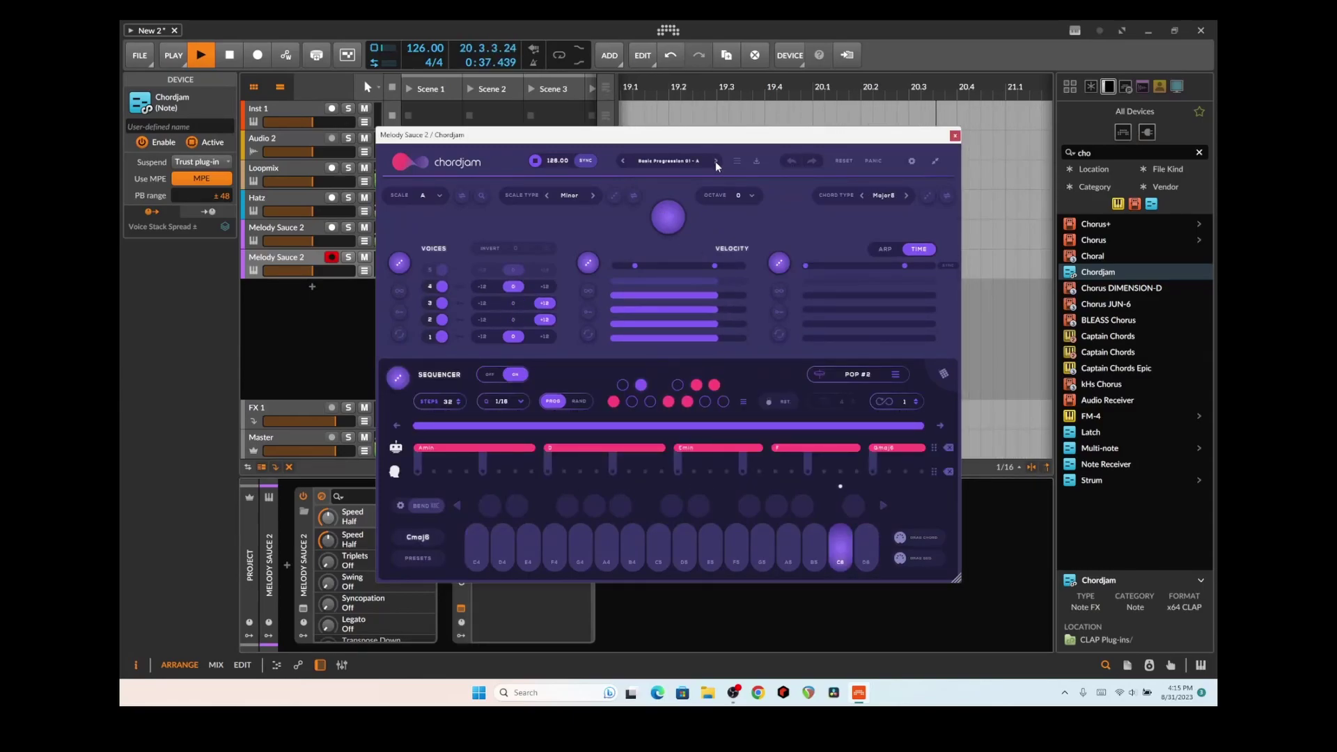
click(955, 135)
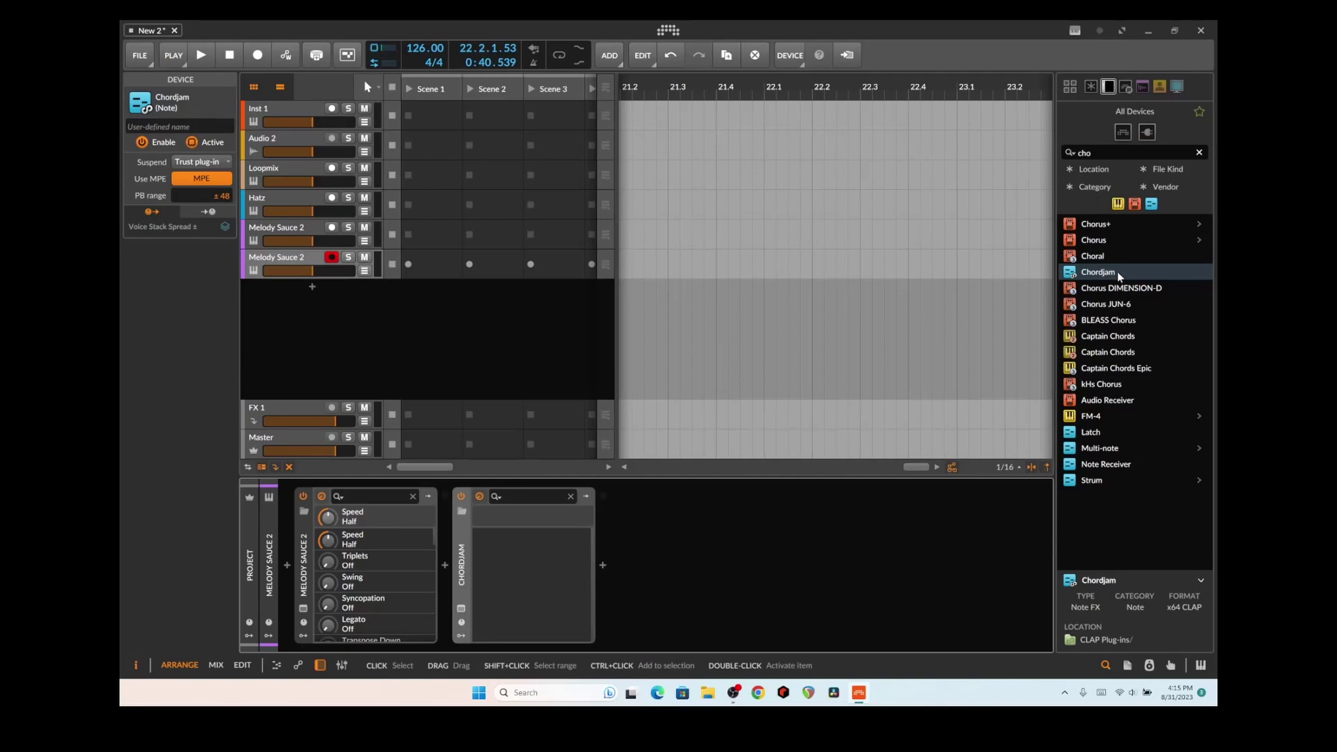
- Search 'pig' and insert Pigments after Chordjam on the duplicated melody track
click(1198, 152)
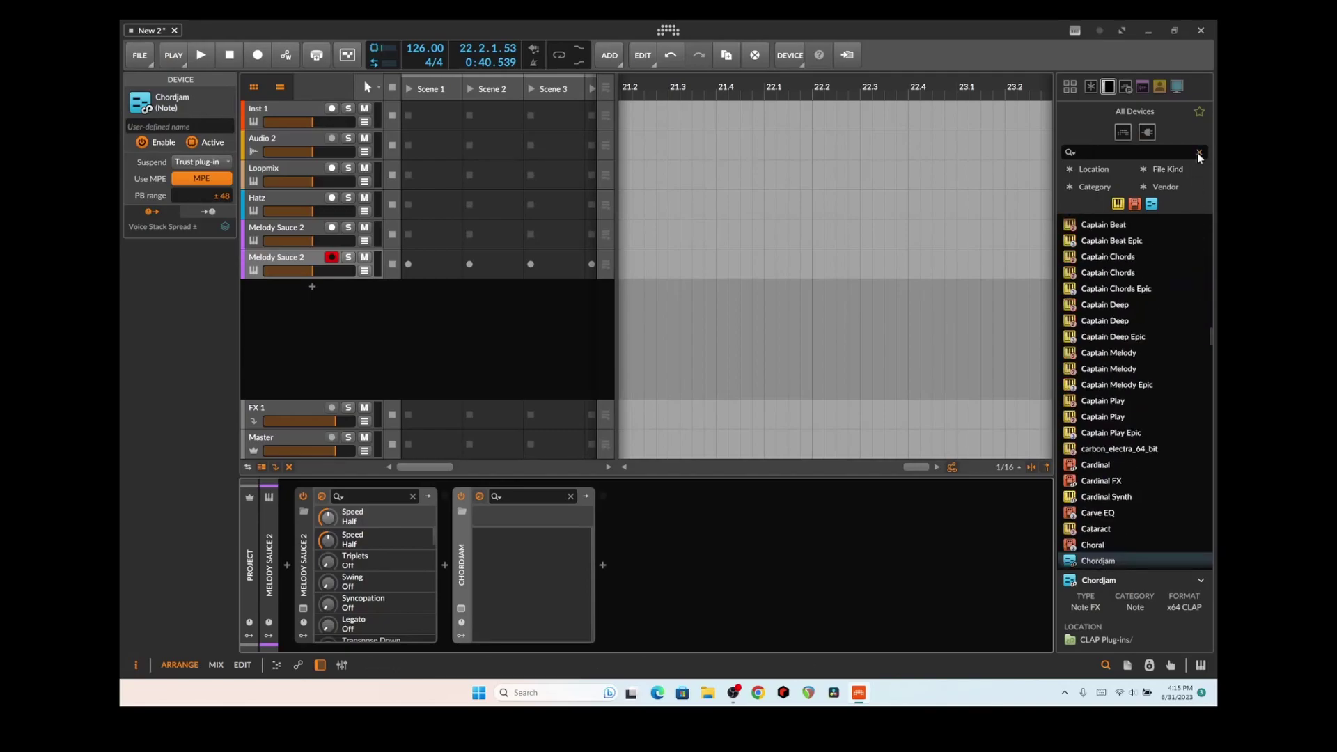
text(pg)
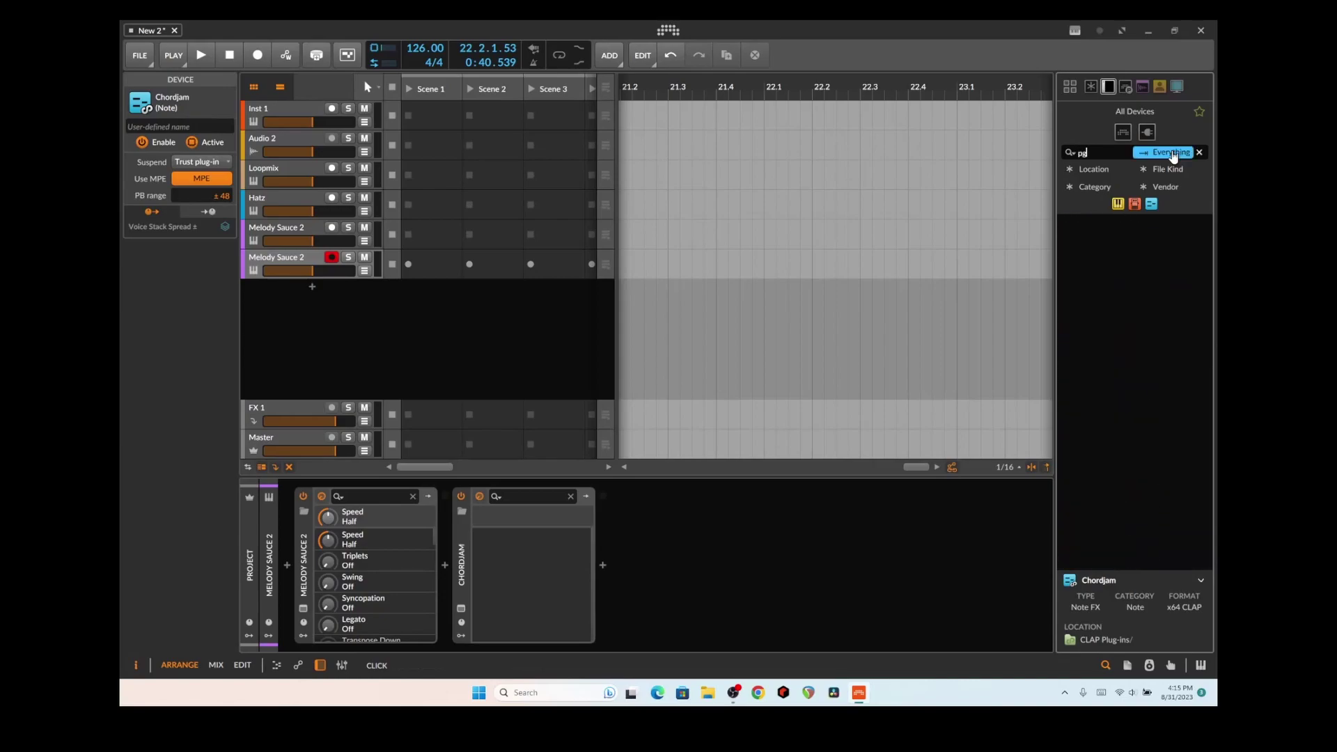
key(BackSpace)
text(ig)
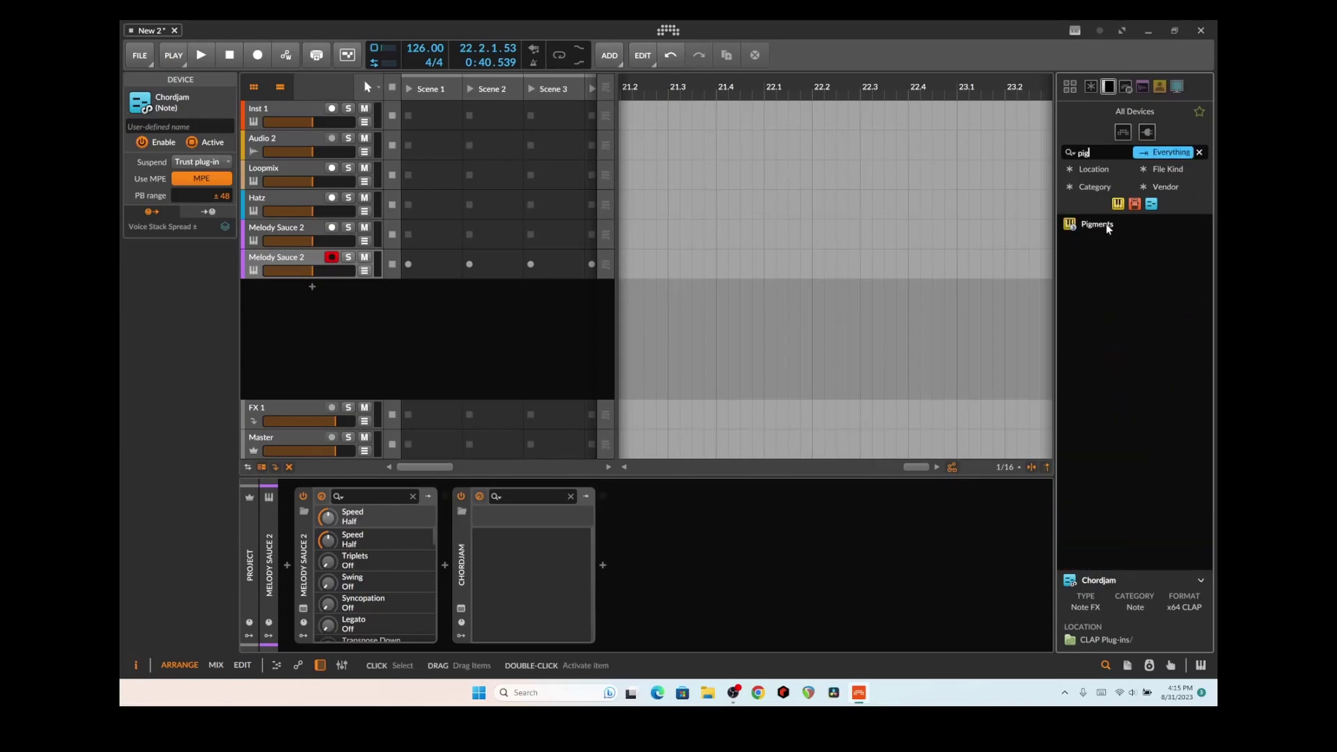
mouse_move(1107, 227)
mouse_down()
mouse_move(751, 512)
mouse_move(766, 549)
mouse_up()
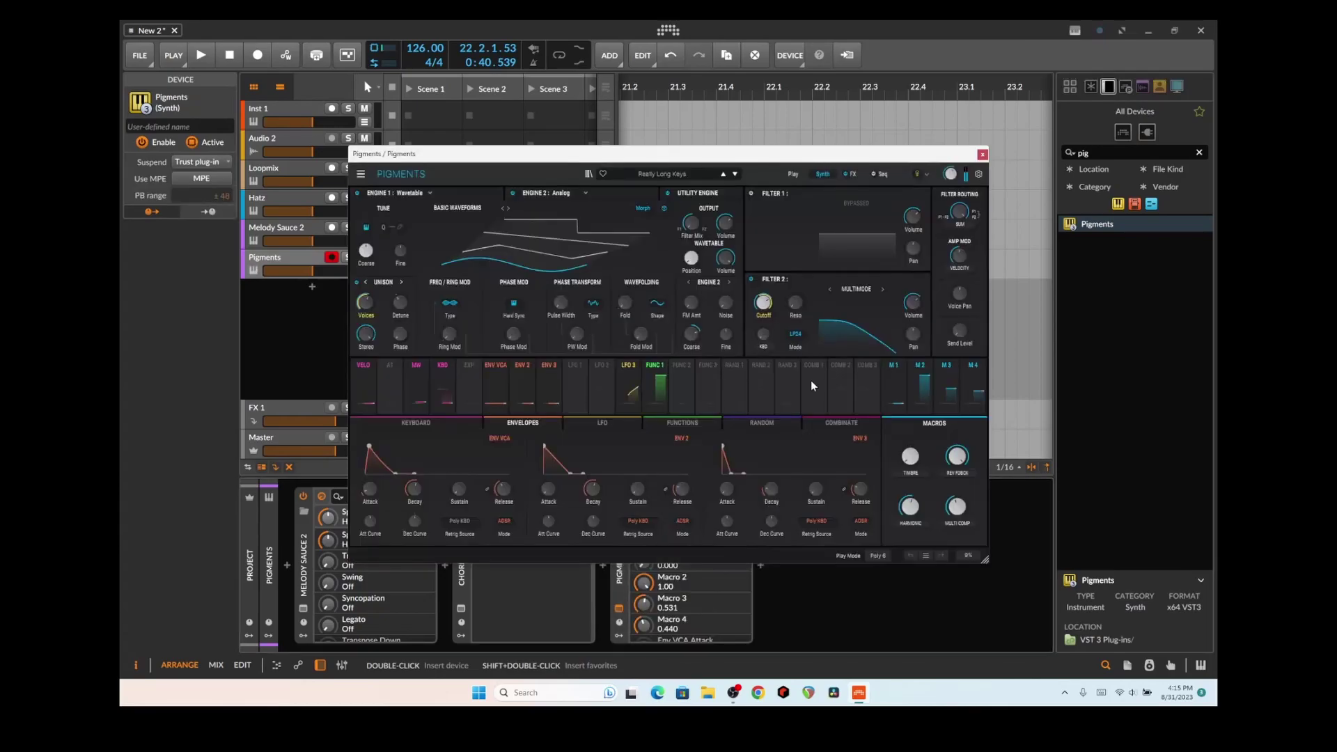
- Play the chords, turn up the Melody Sauce 2 track volume, then close Pigments
key(space)
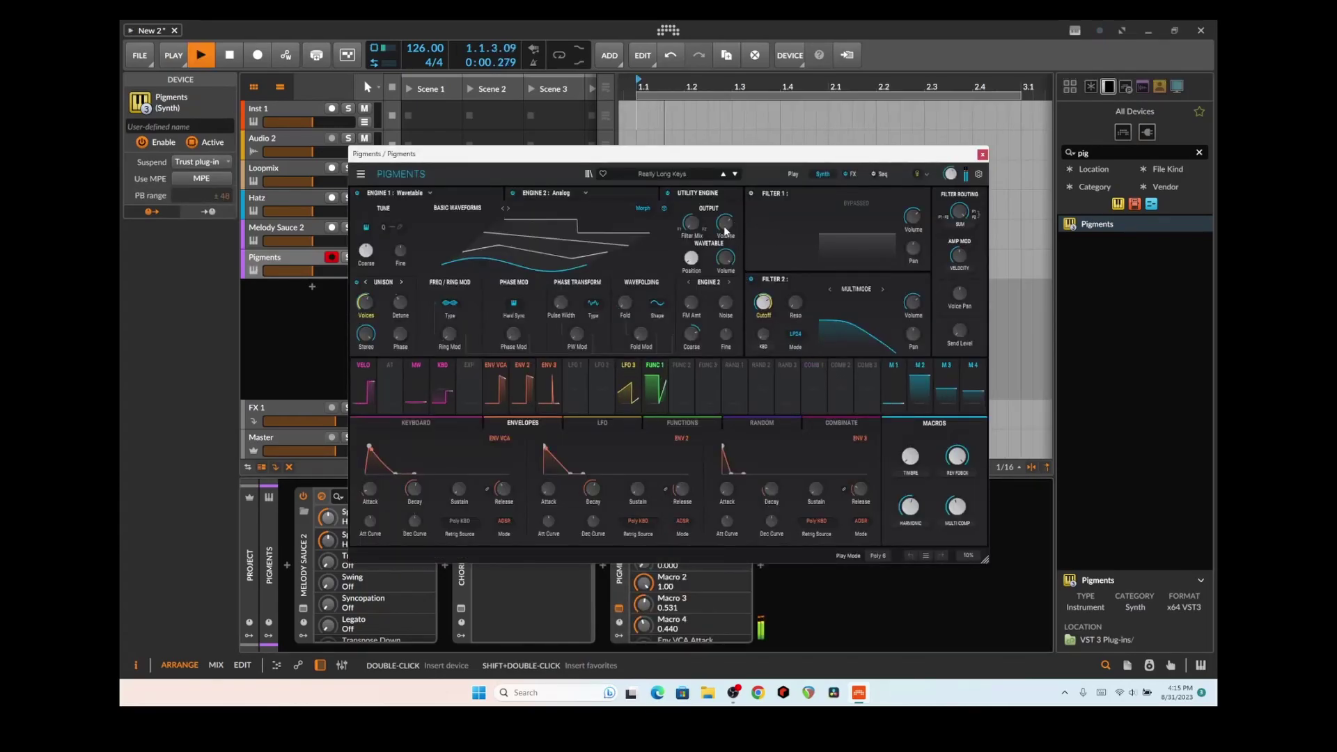
drag(720, 161, 887, 142)
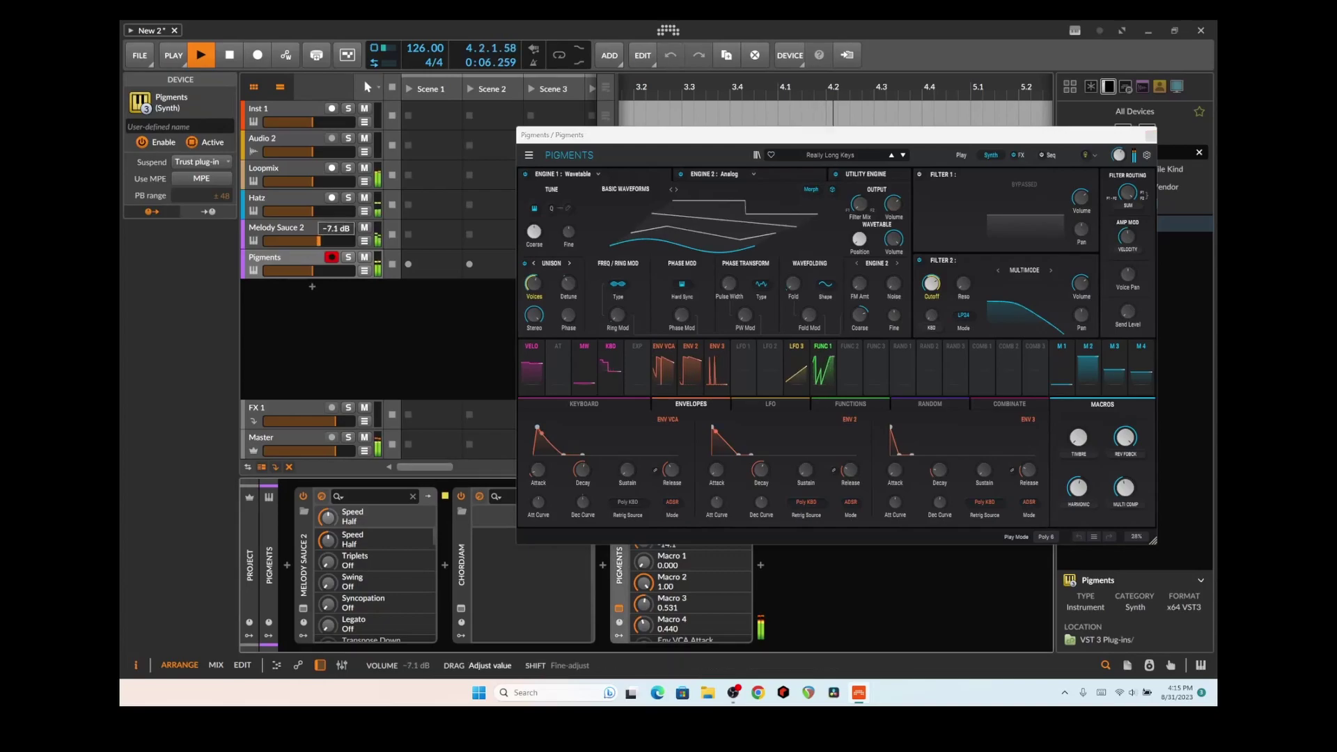
drag(321, 241, 334, 241)
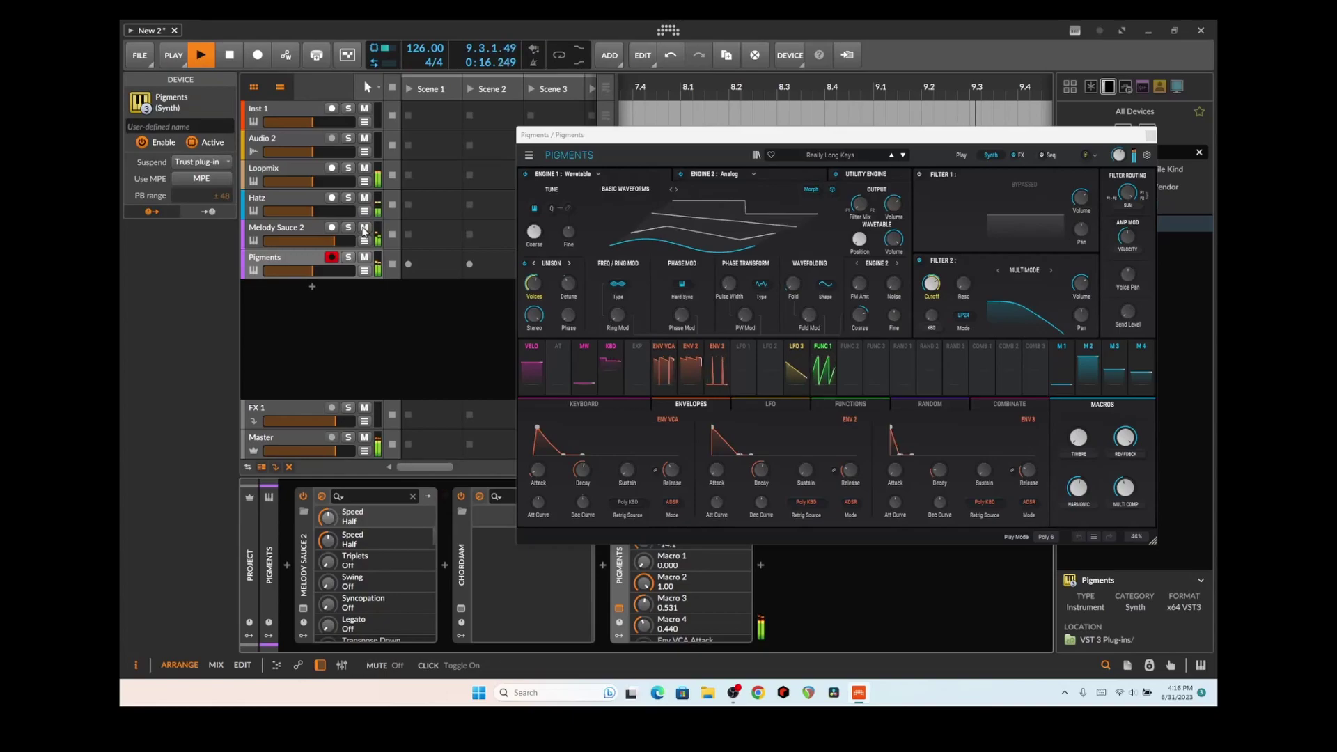
drag(777, 140, 706, 132)
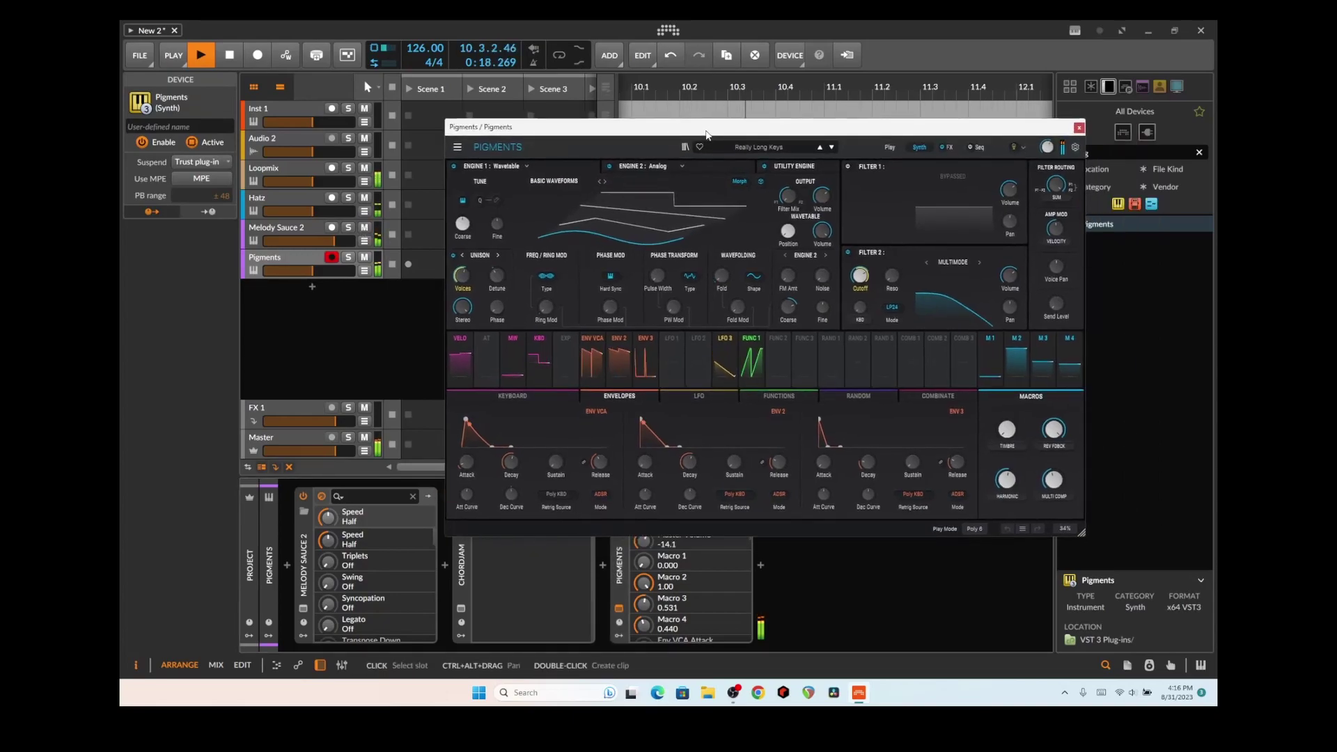
key(space)
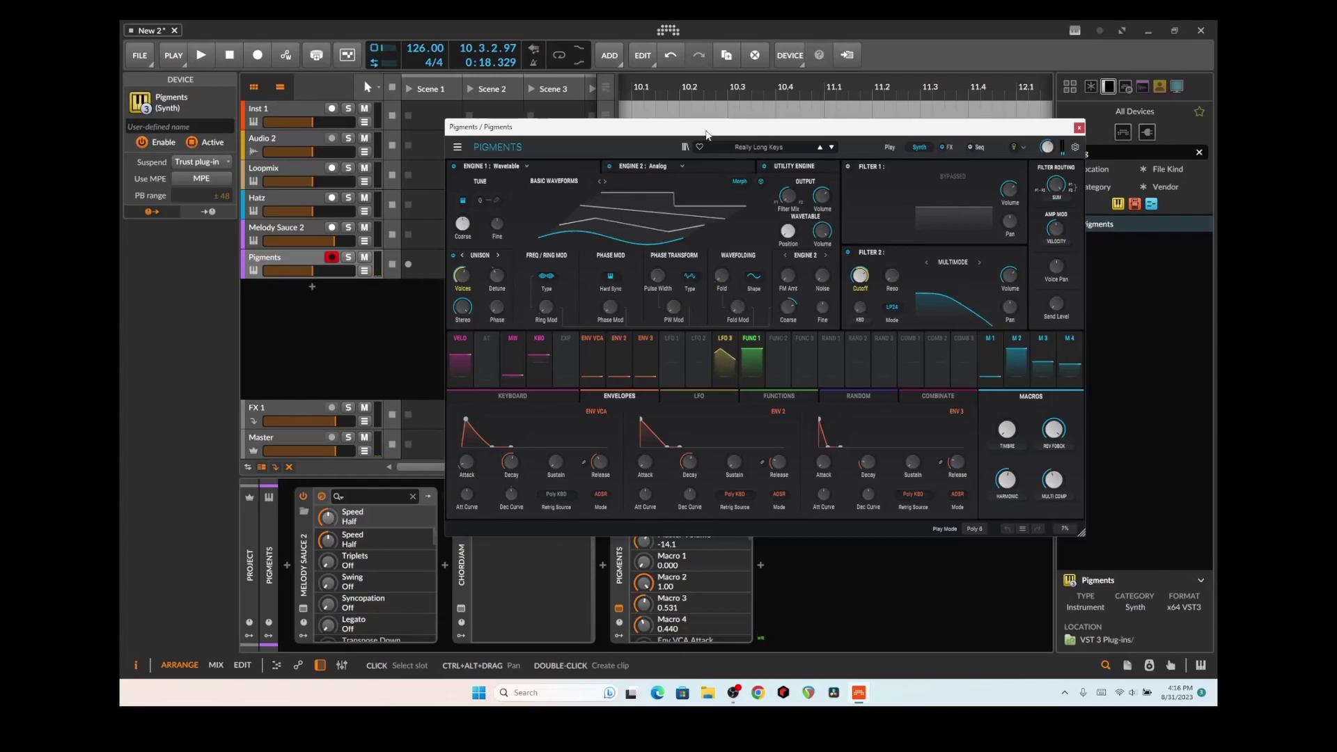
key(space)
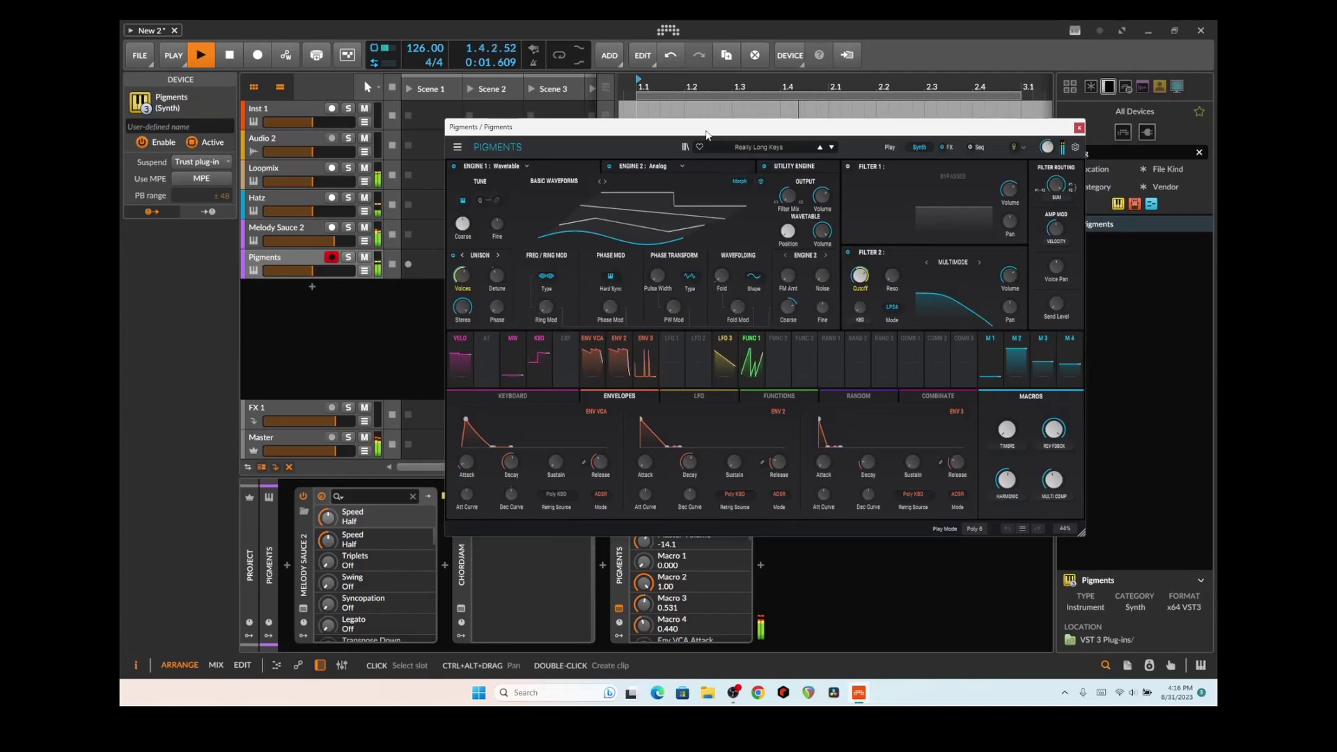
click(334, 241)
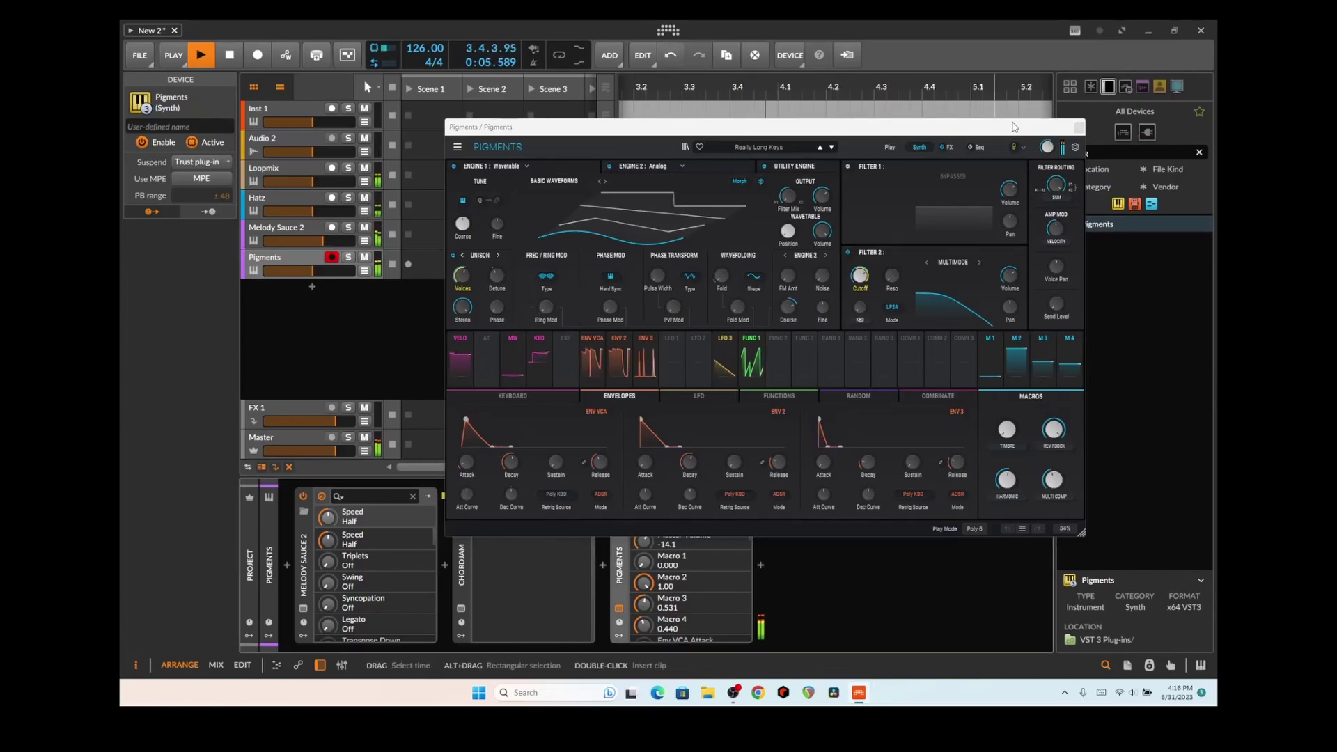
click(1079, 127)
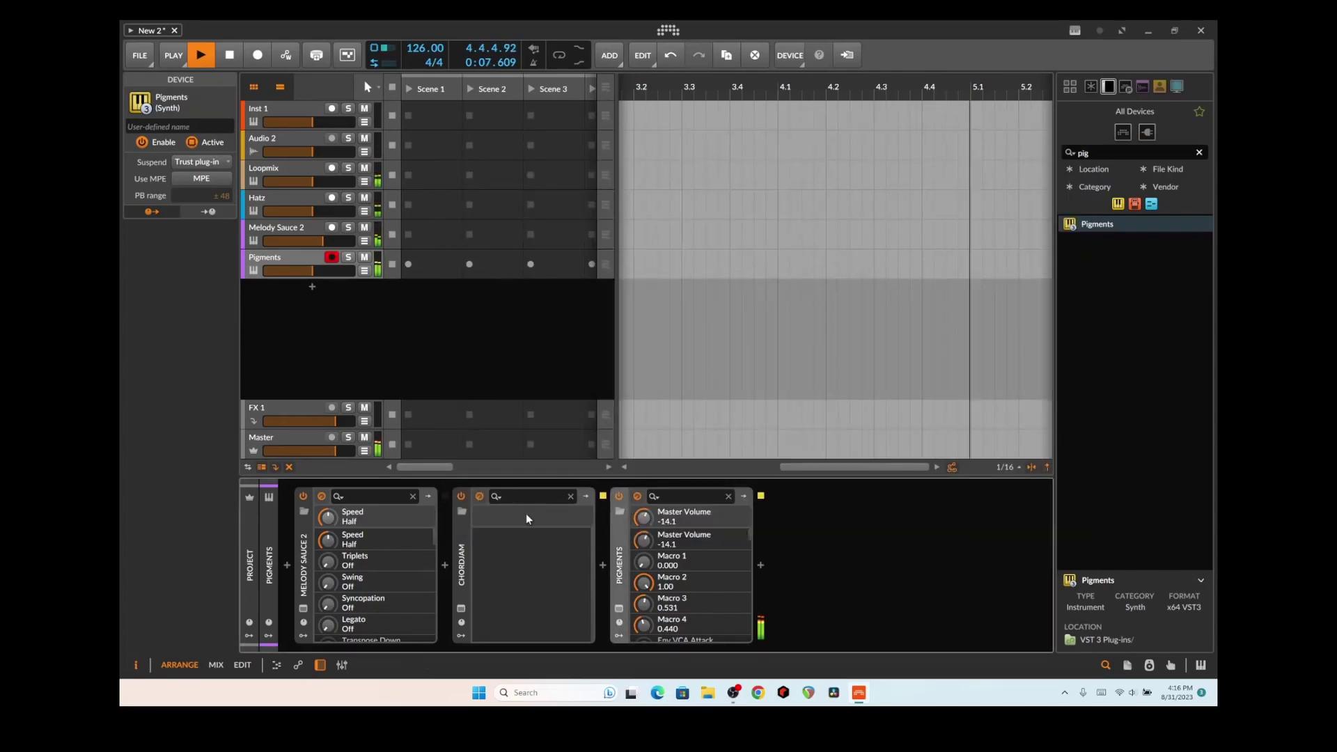
- Switch Chordjam to another seventh-chord progression preset, show its timing settings, and close it
click(303, 608)
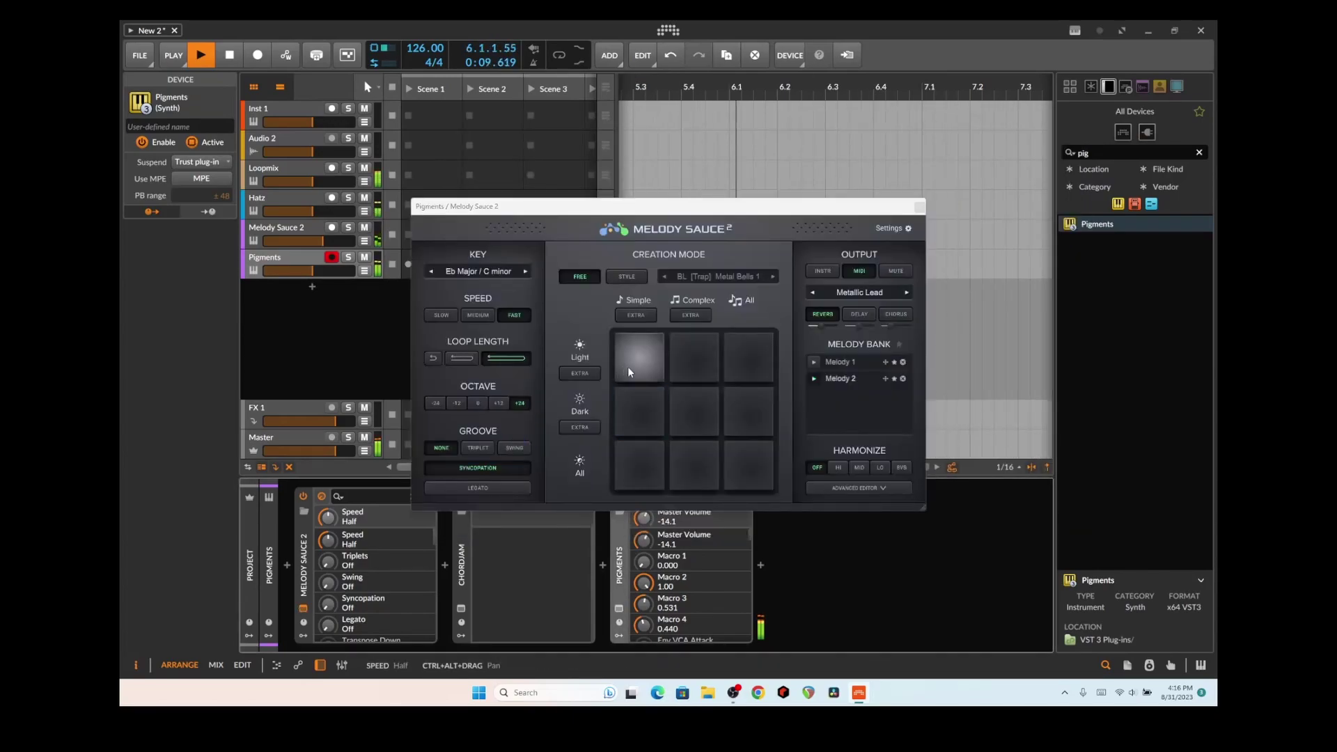
click(918, 213)
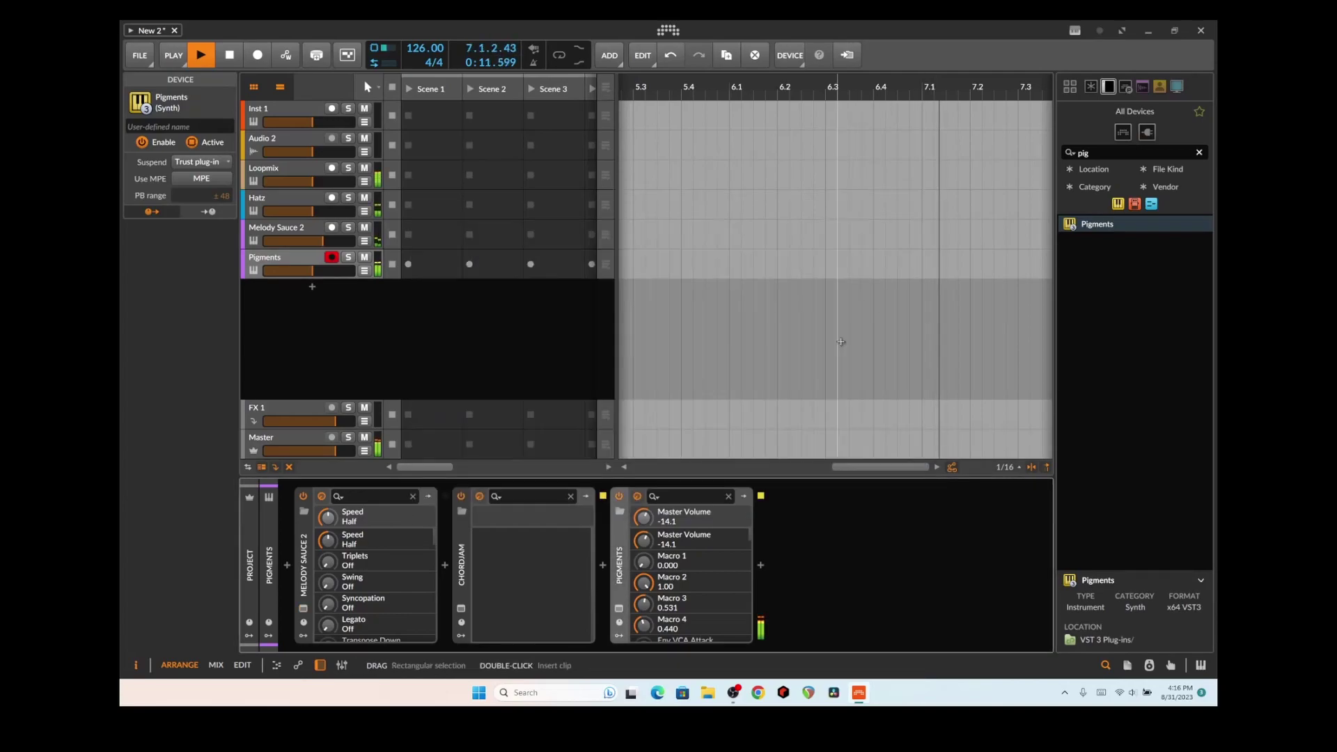
click(460, 610)
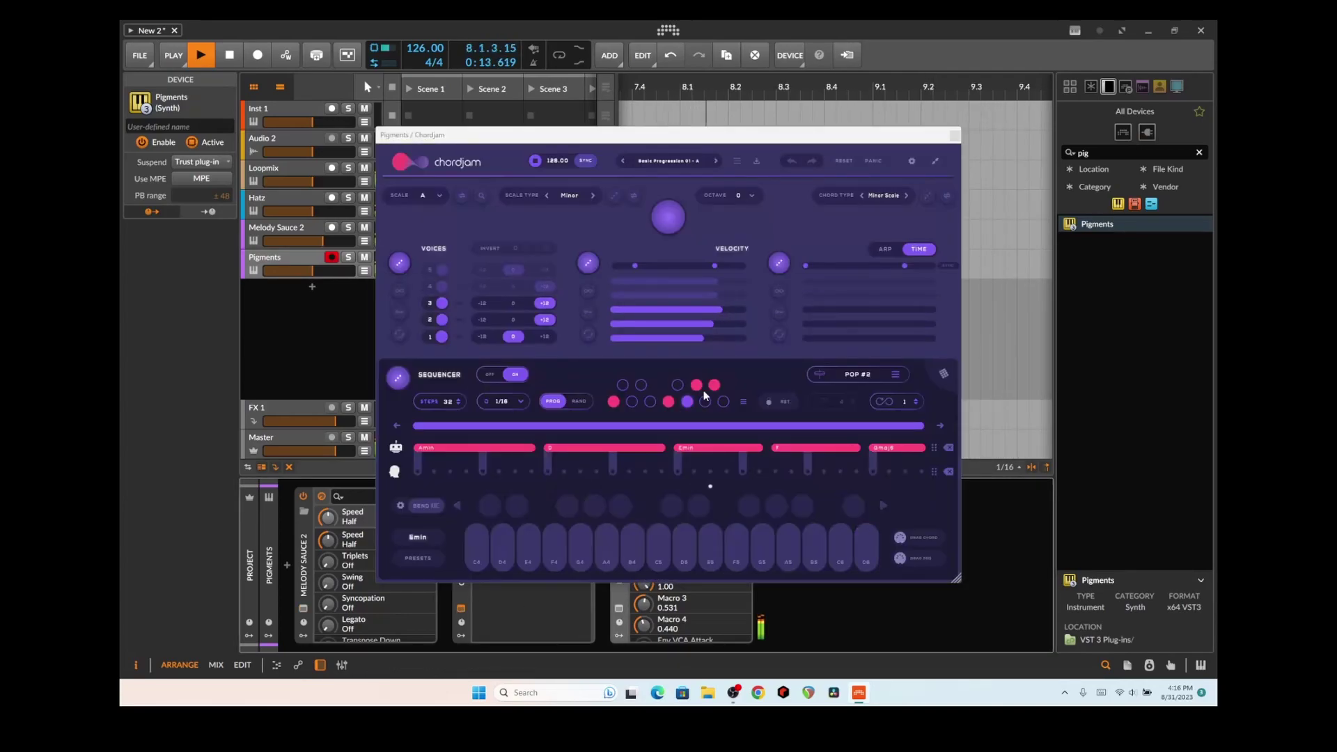
click(716, 160)
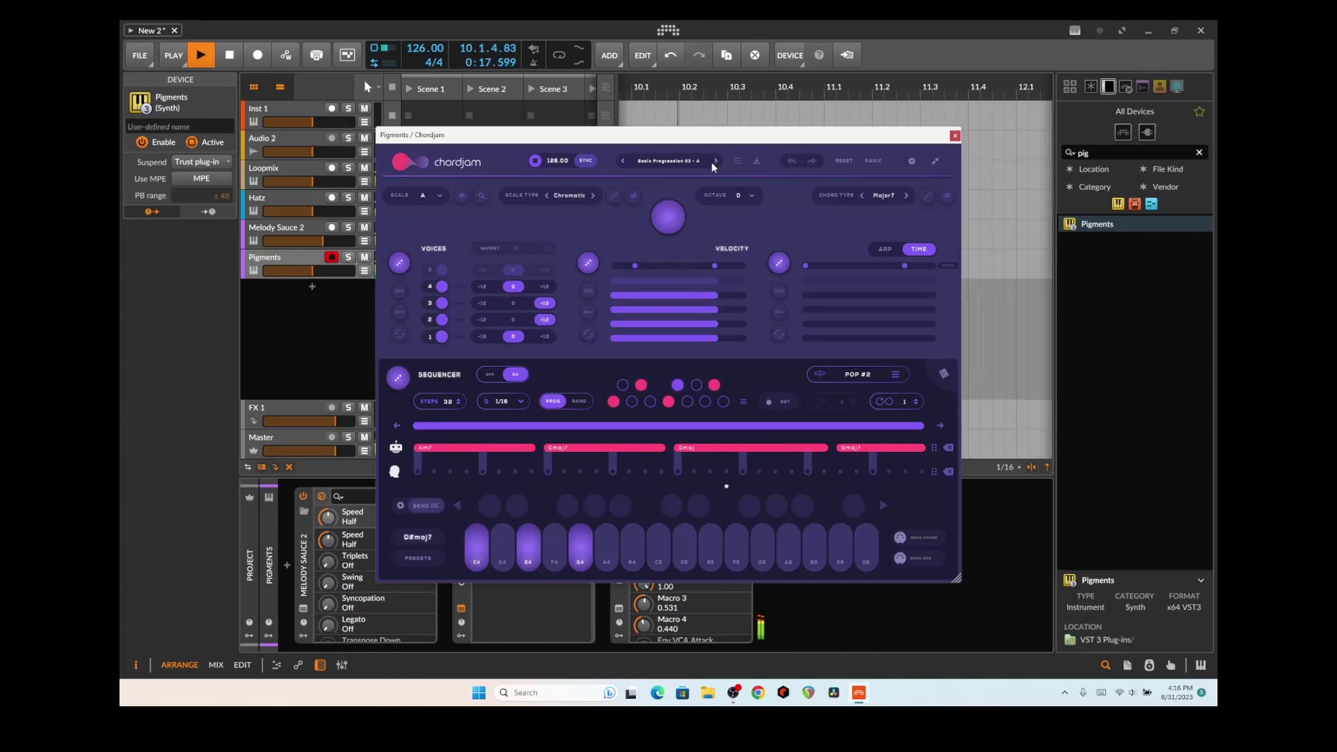
click(624, 161)
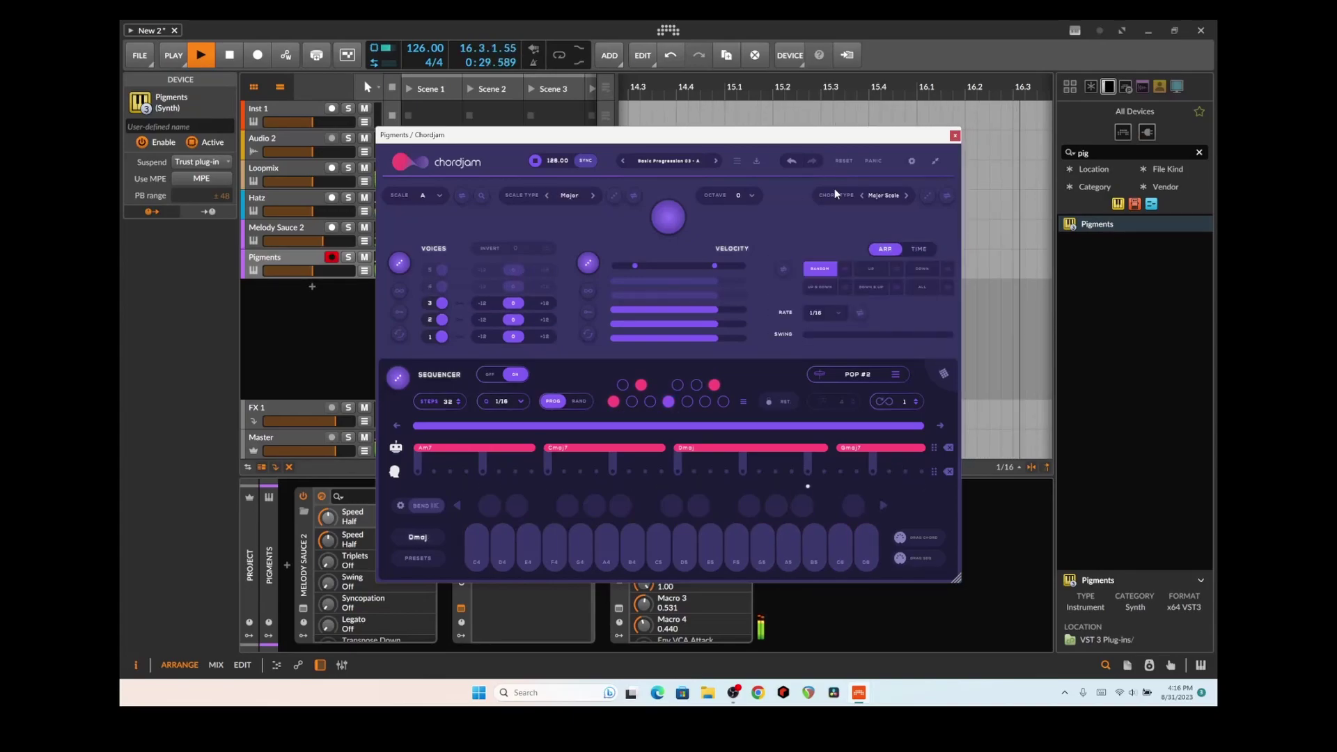
click(920, 250)
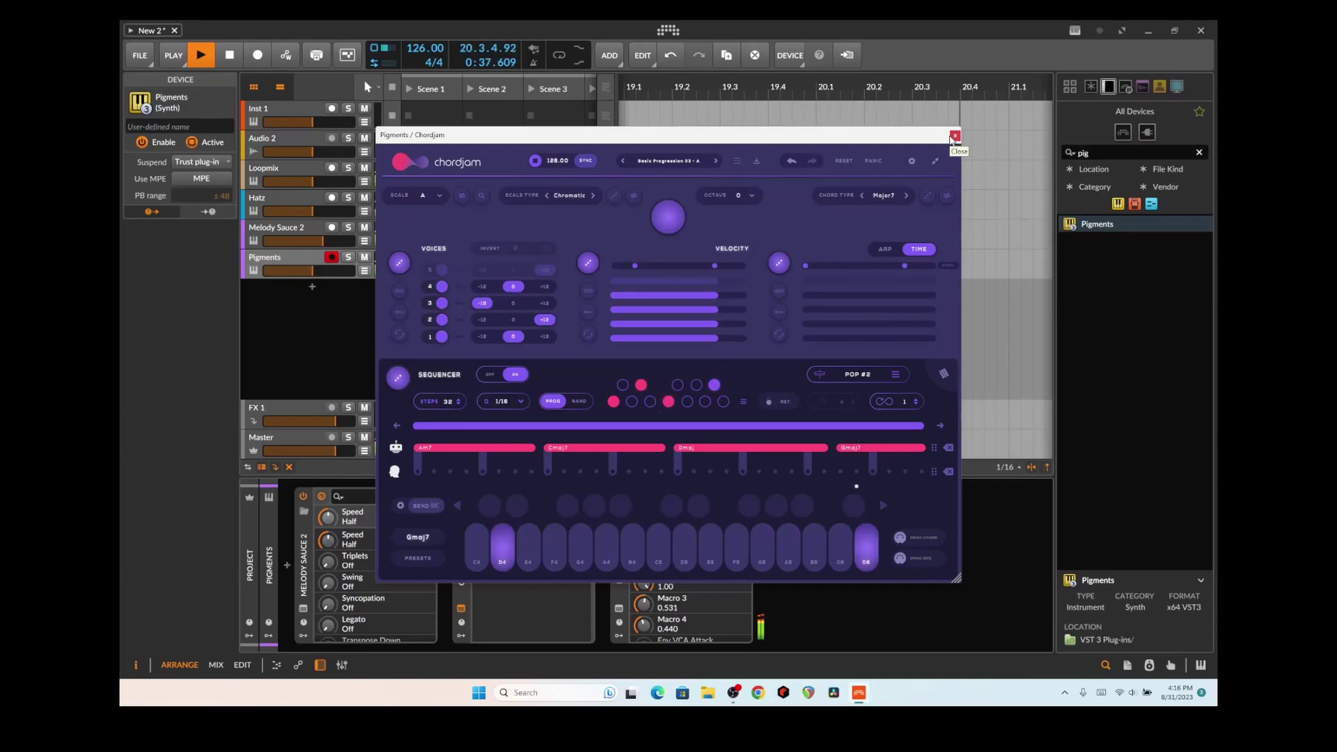
click(953, 135)
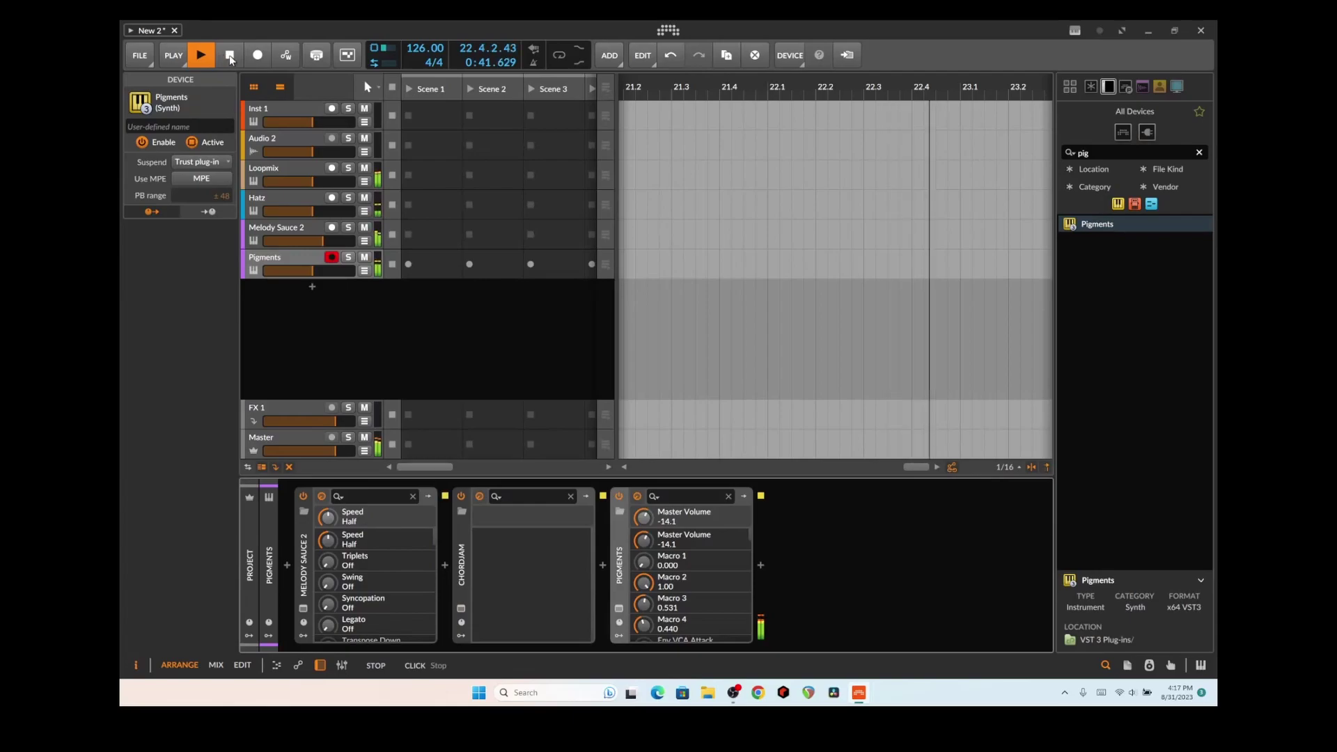
- Stop the transport so the Chordjam-into-Pigments beat stops playing
key(space)
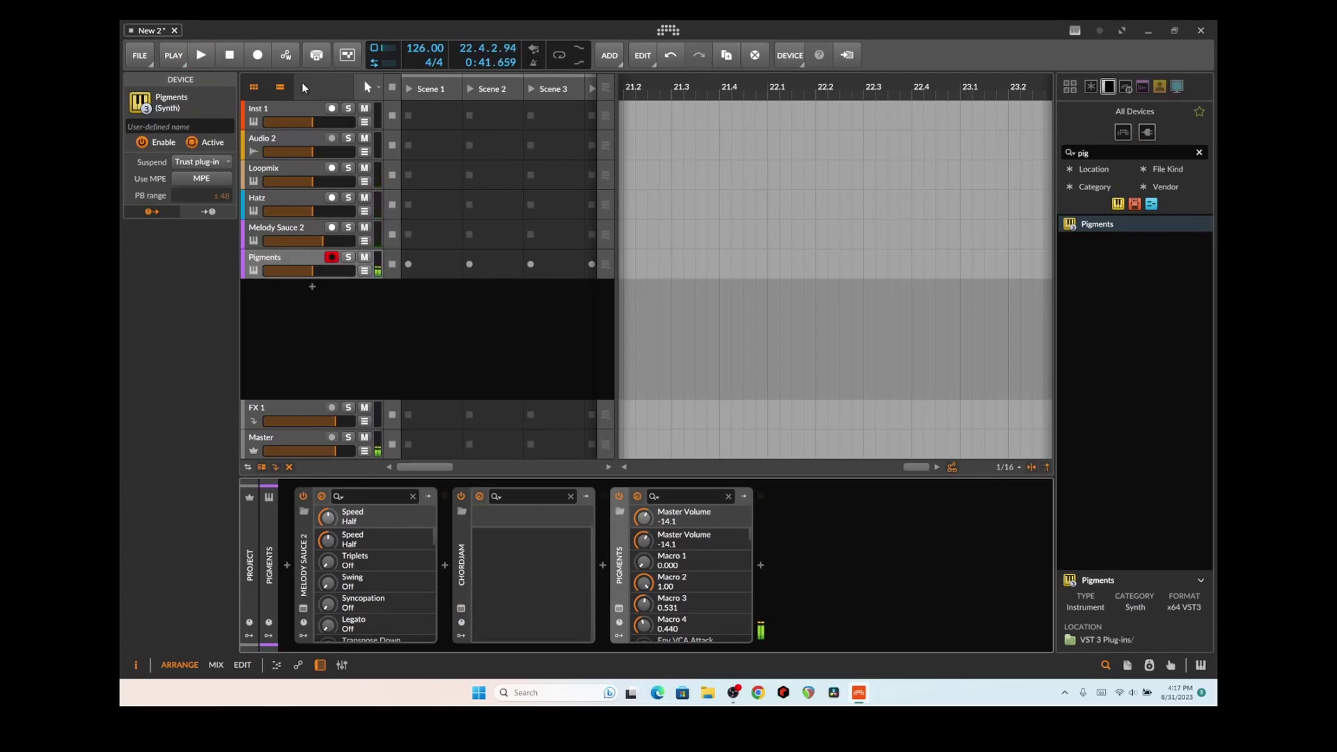